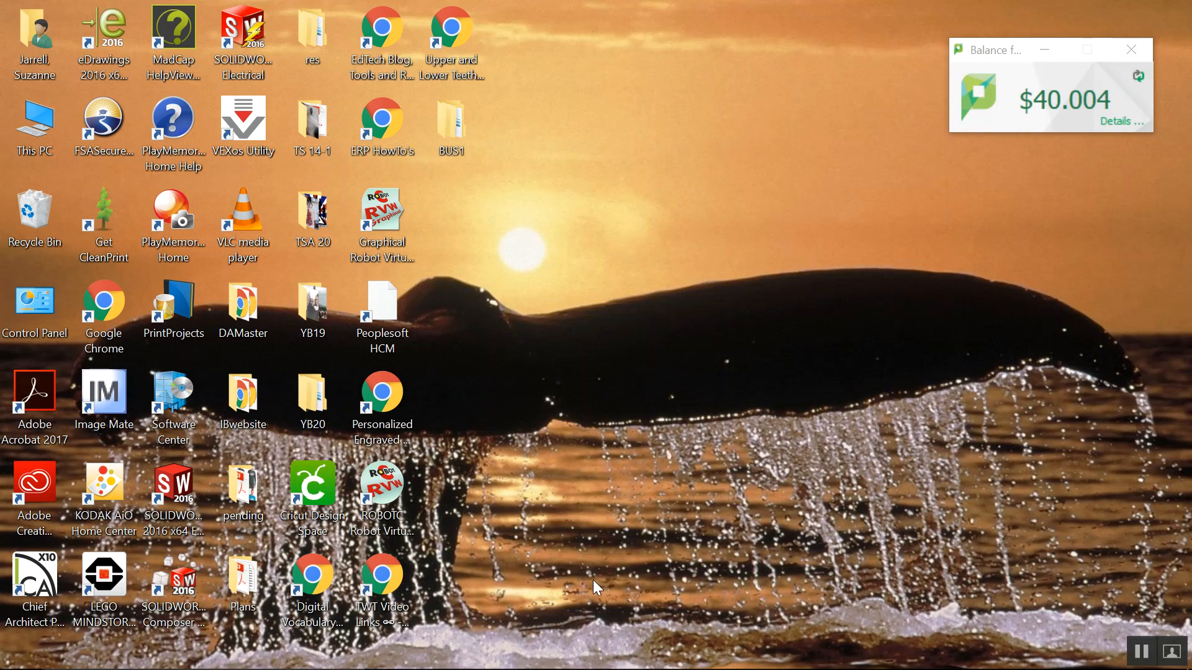
# - Open the Windows taskbar search box to look up an app
pyautogui.moveTo(588, 669)
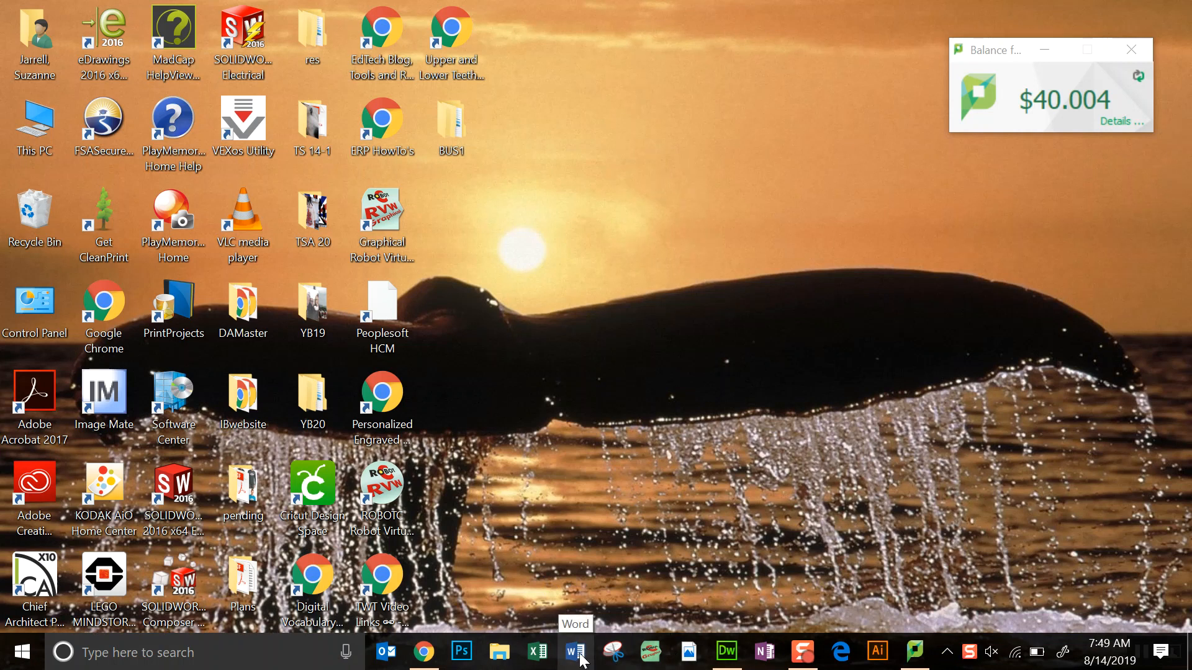
pyautogui.click(105, 655)
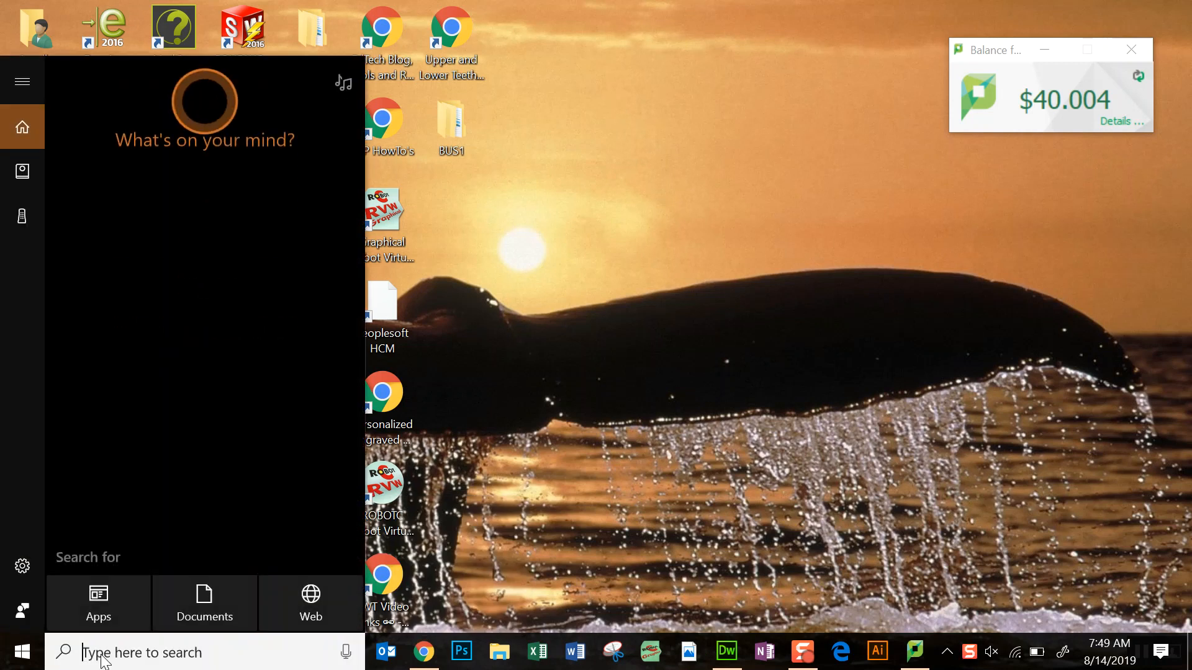
# - Search for 'word' and launch Microsoft Word from the results
pyautogui.write('wor')
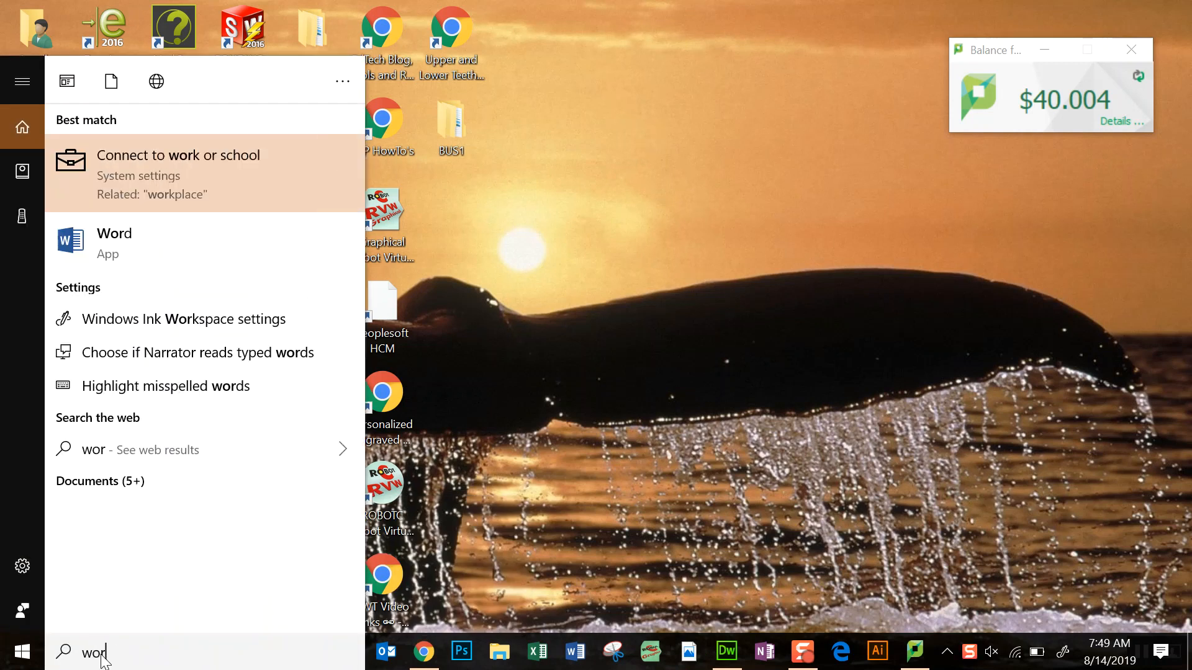
pyautogui.write('d')
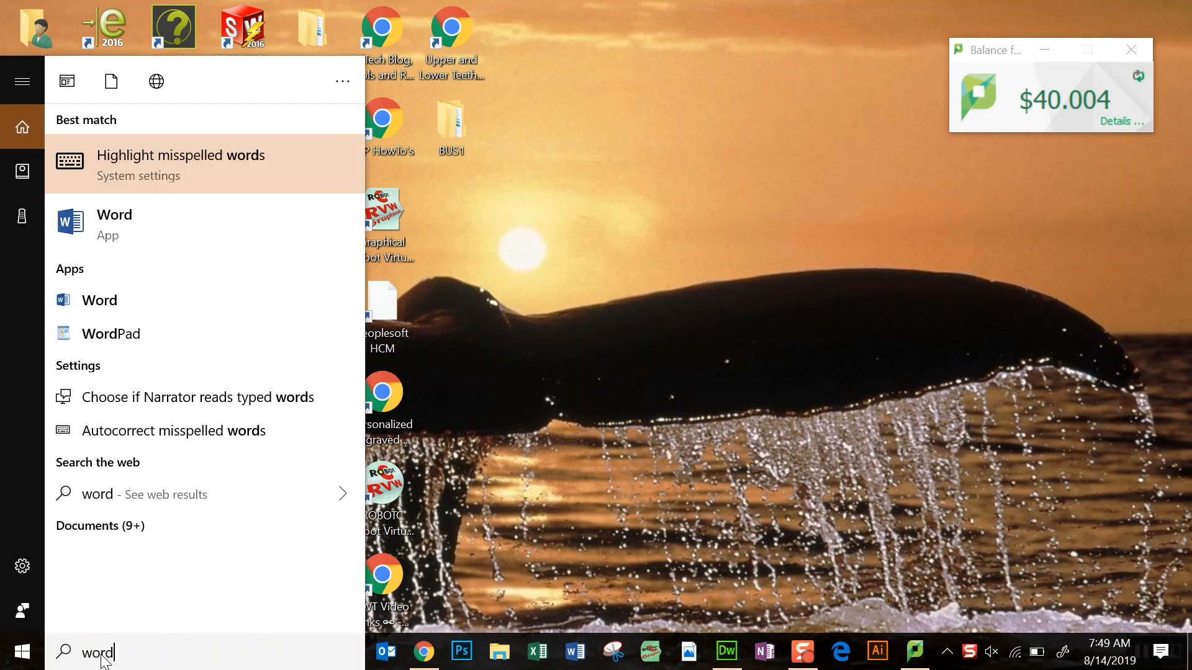
pyautogui.click(122, 229)
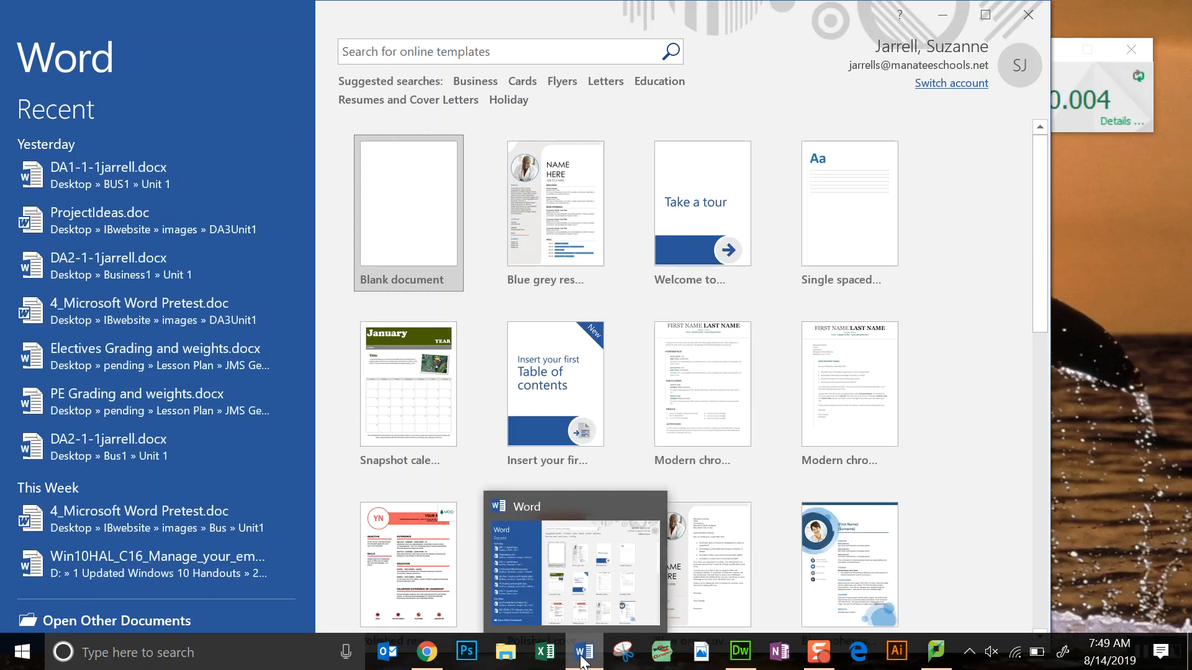
pyautogui.rightClick(583, 659)
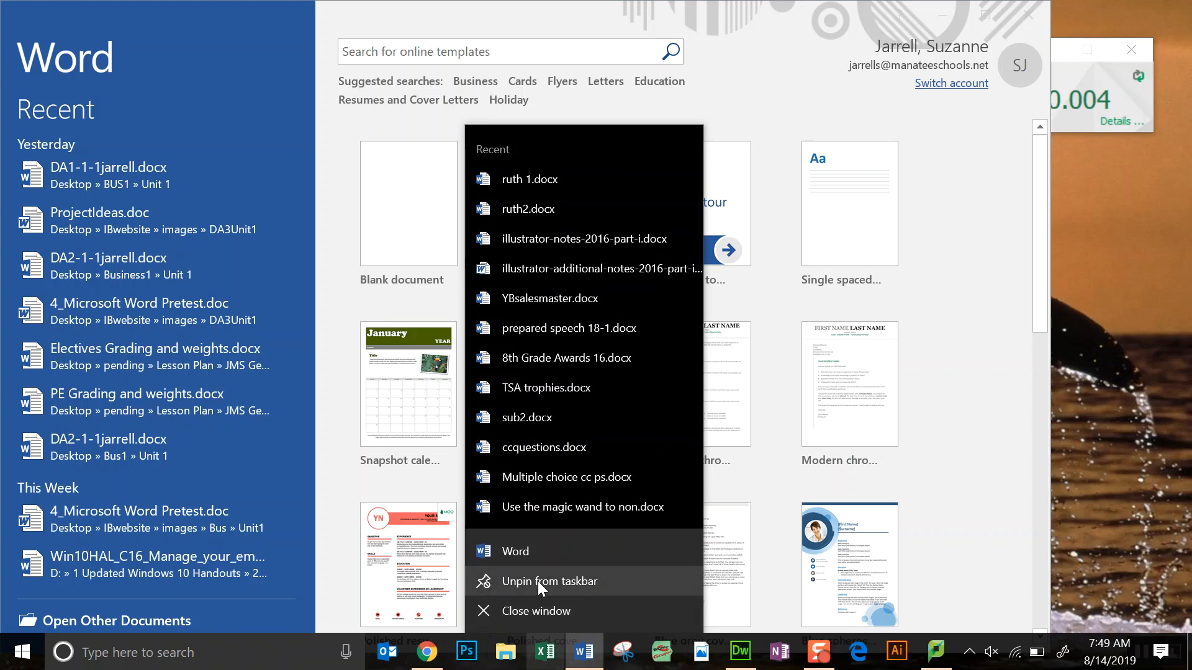
pyautogui.click(585, 659)
pyautogui.click(585, 659)
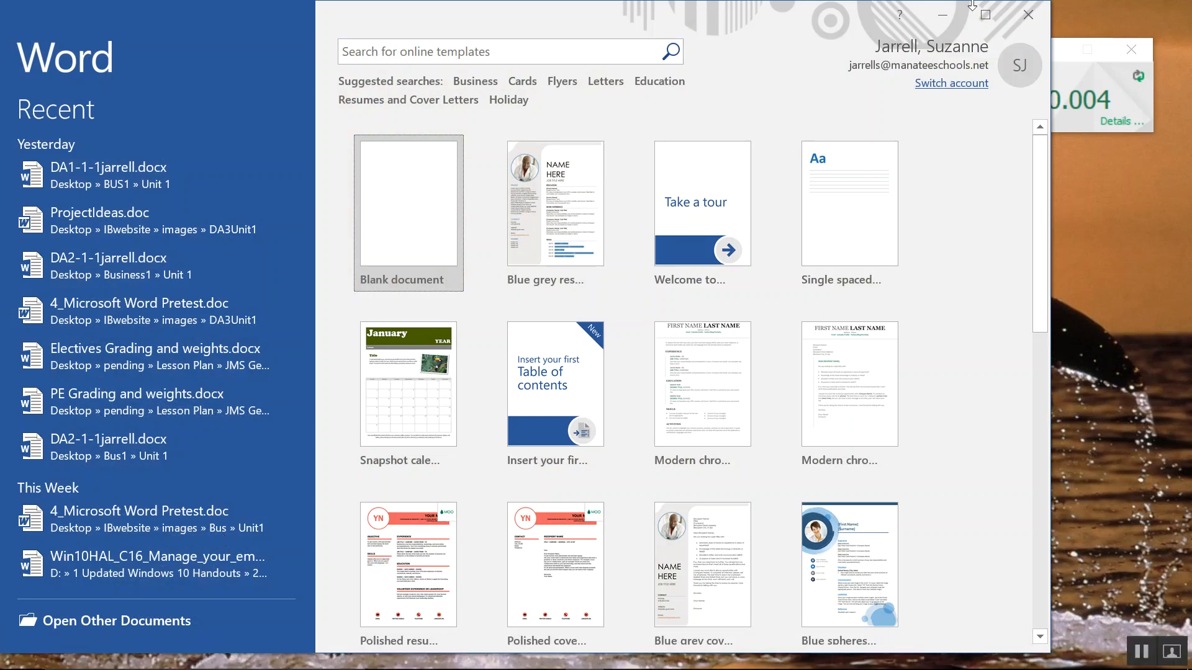
# - Maximize the Word window and create a new blank document
pyautogui.click(942, 17)
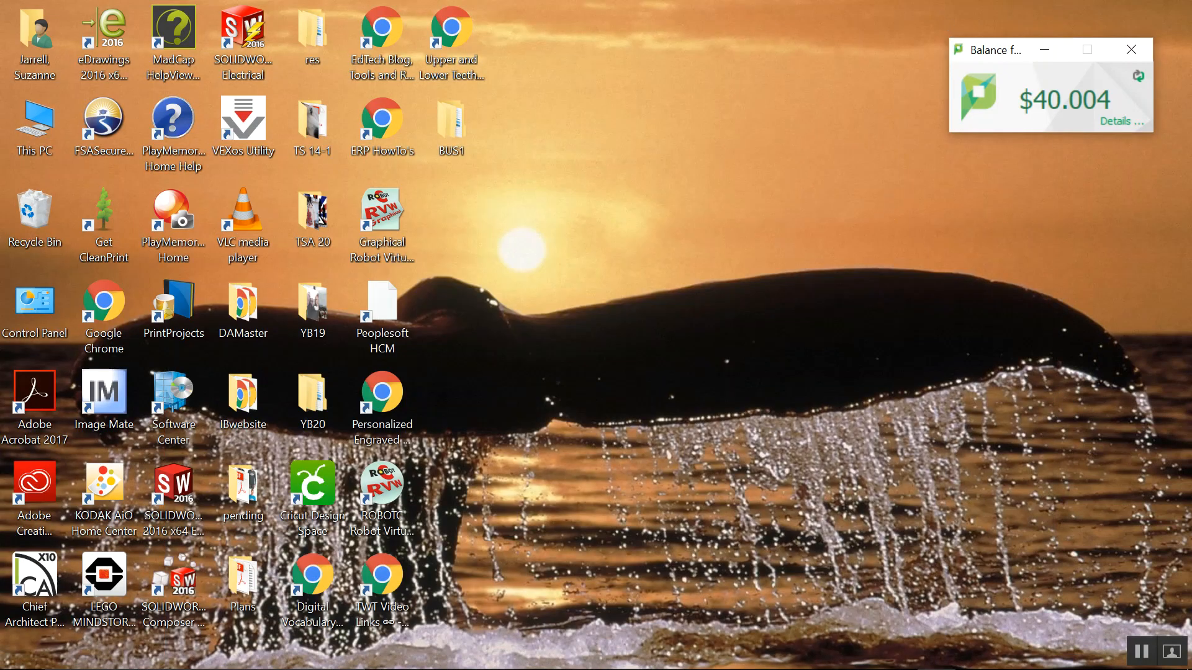
pyautogui.moveTo(582, 660)
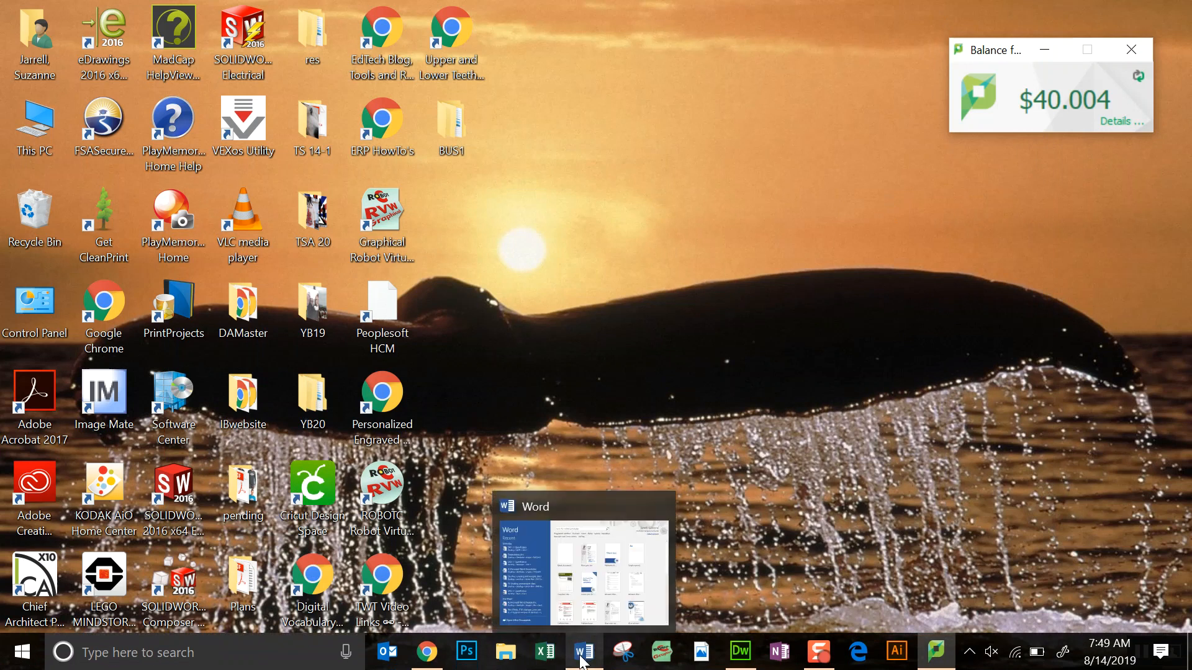
pyautogui.click(582, 660)
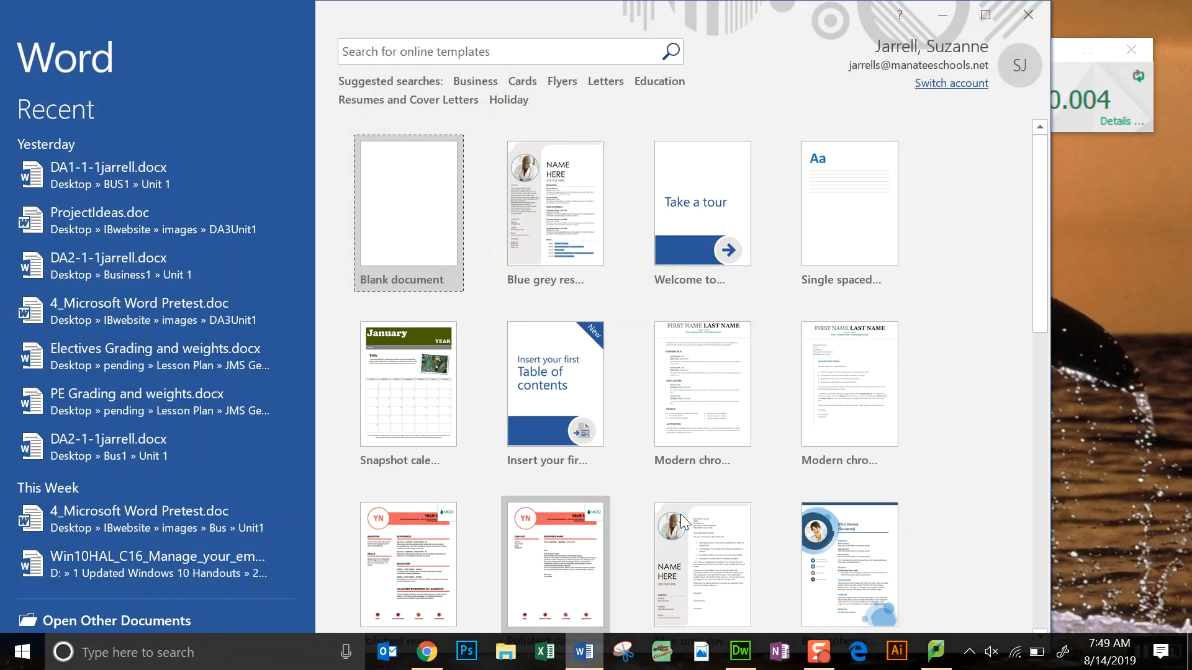
pyautogui.click(983, 19)
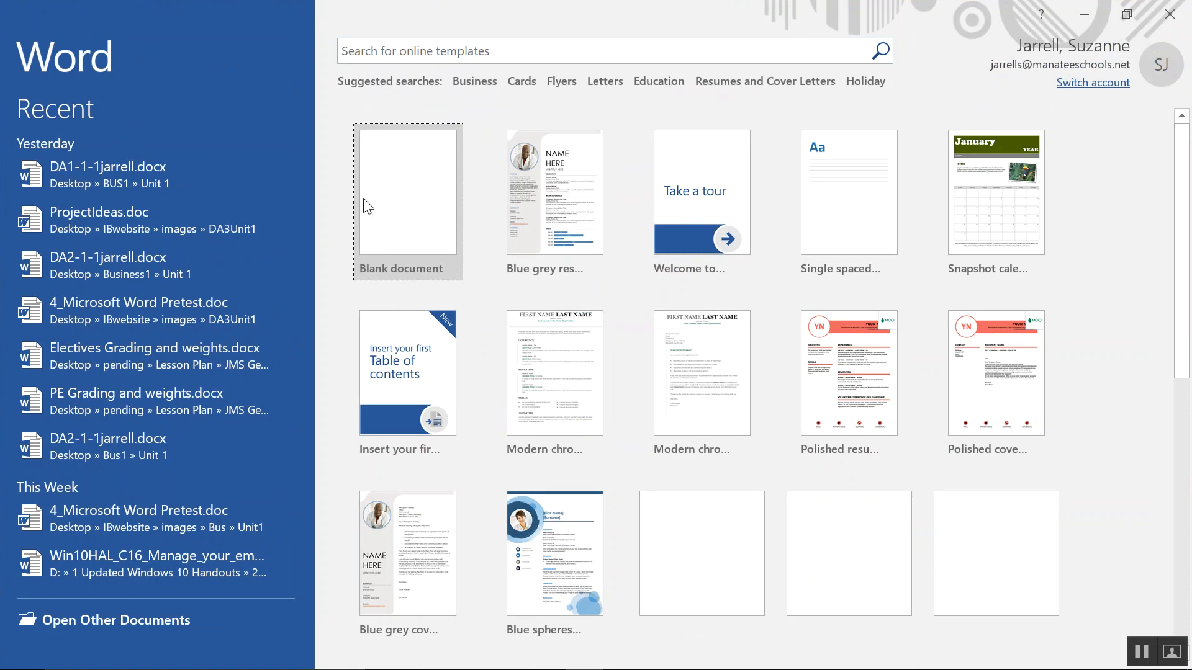
pyautogui.click(415, 190)
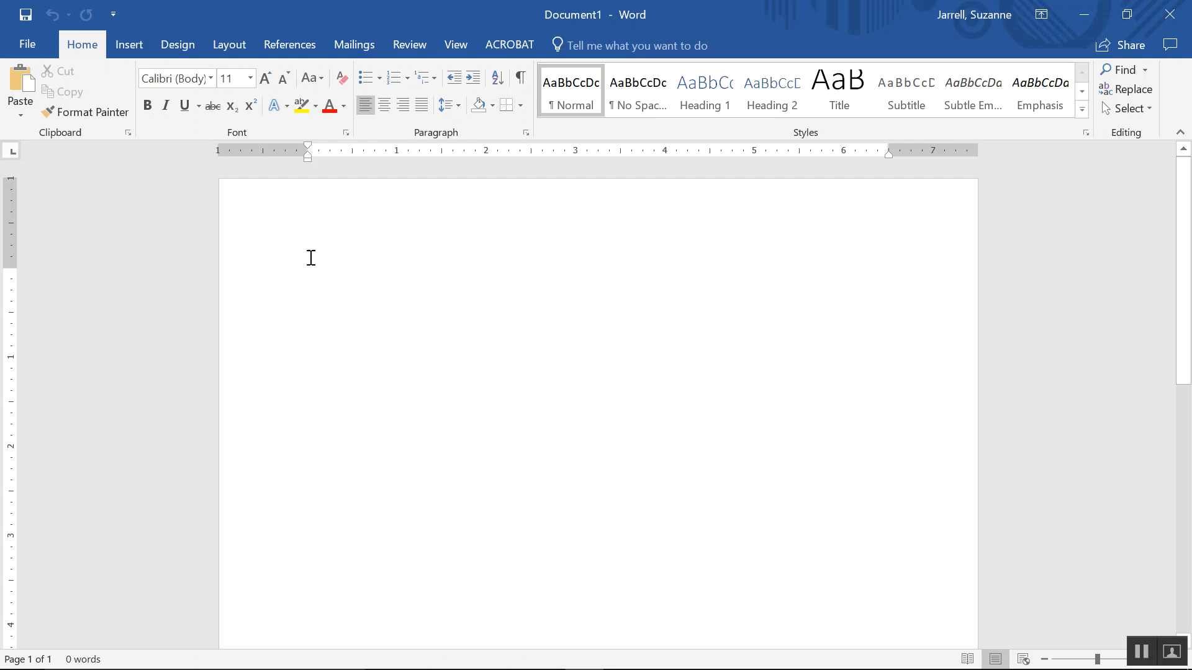
# - Insert a Blank header and type 'School Uniform' into its placeholder
pyautogui.click(137, 50)
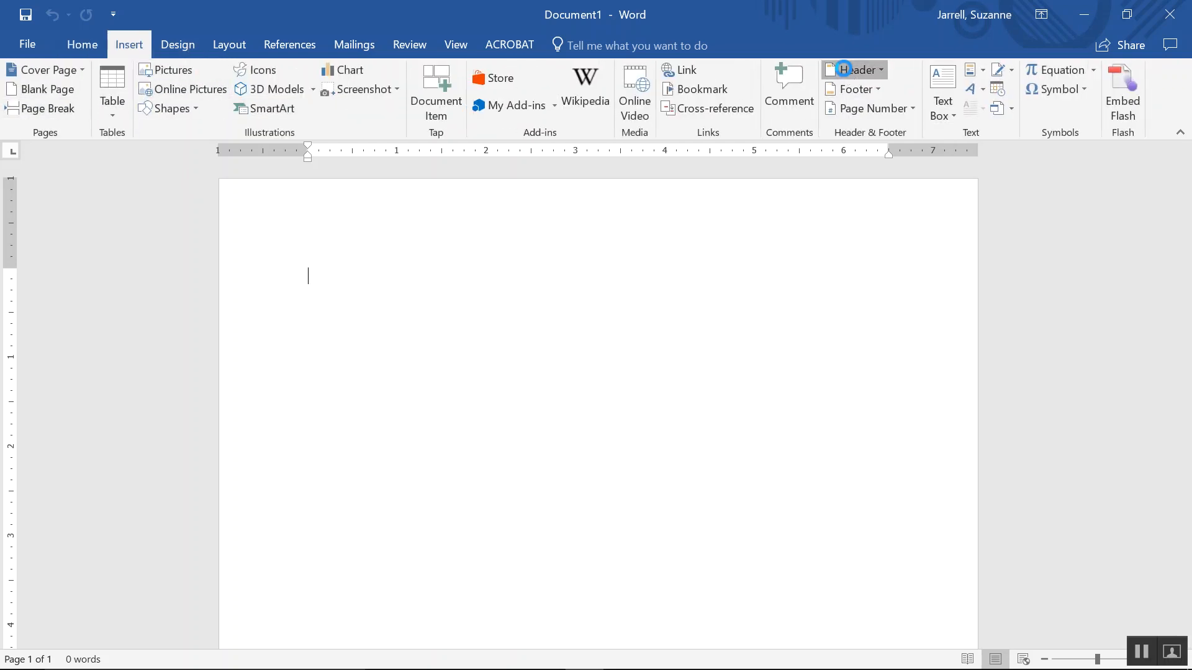
pyautogui.click(851, 71)
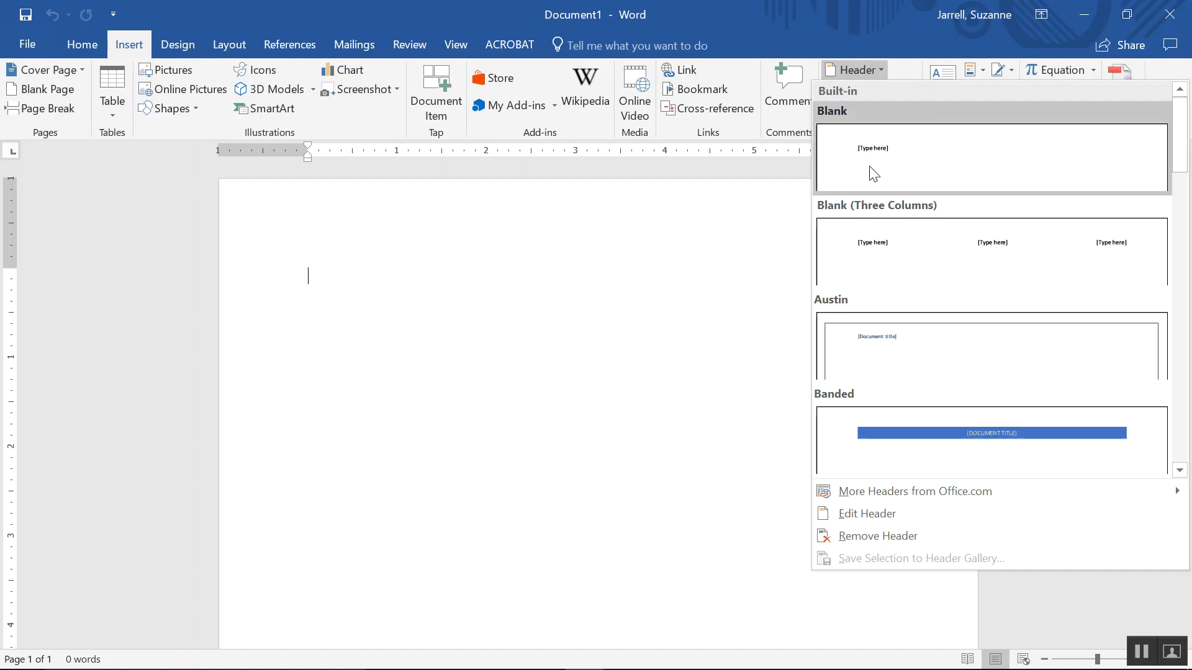
pyautogui.click(875, 171)
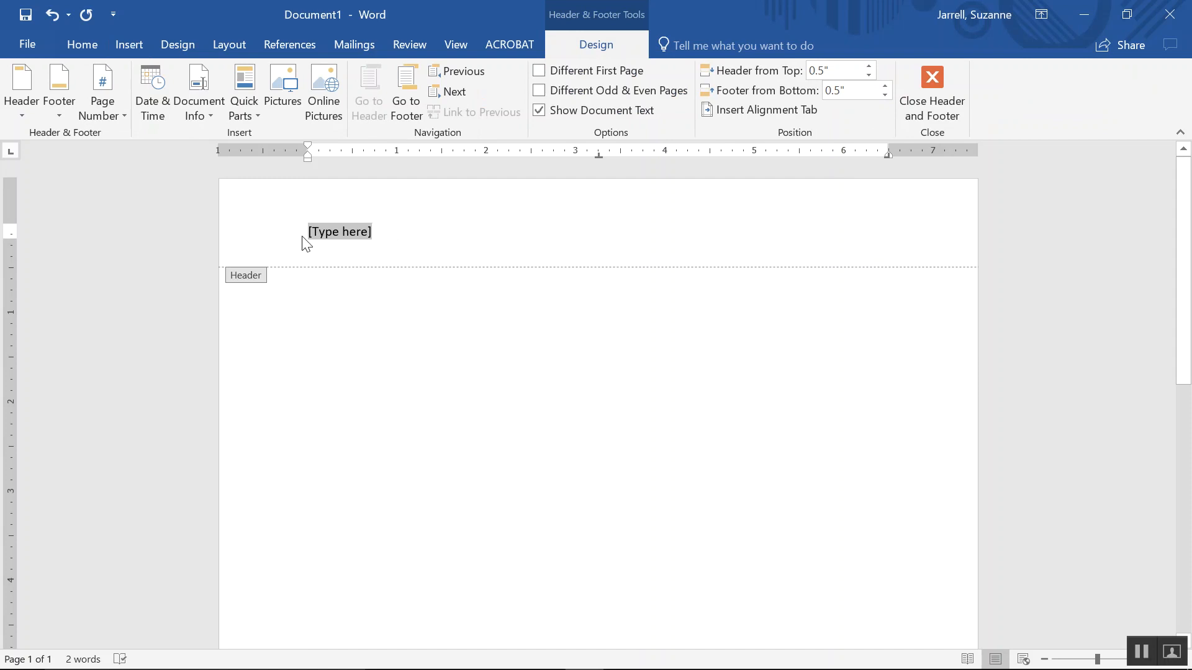
pyautogui.write('School')
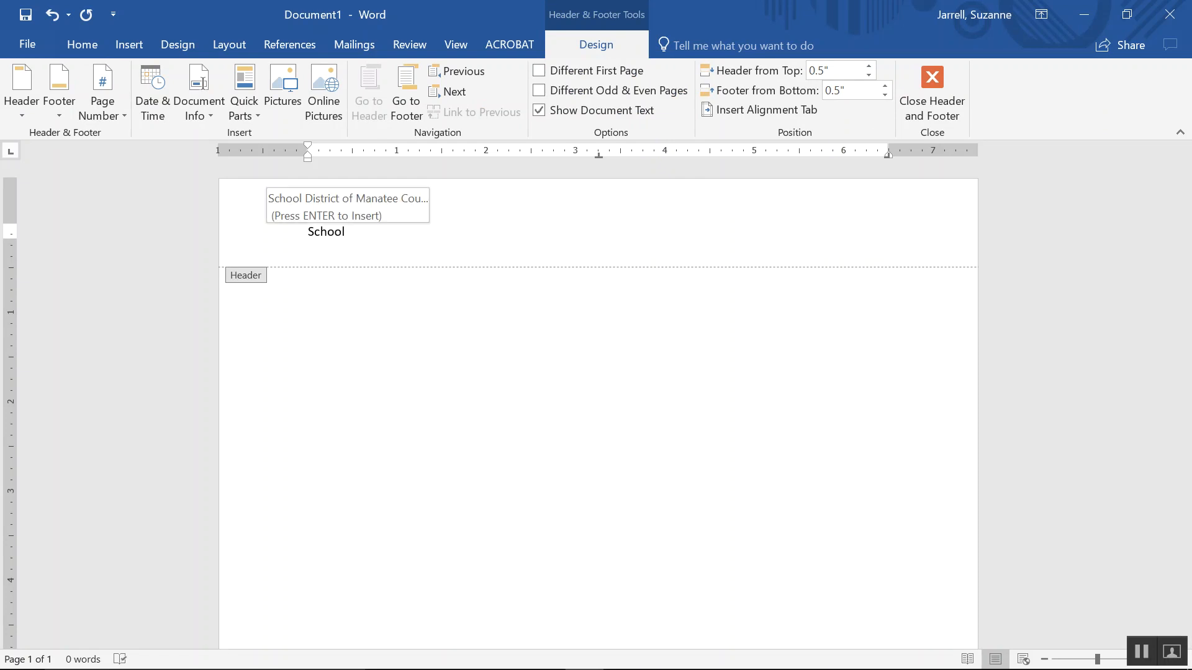
pyautogui.write(' U')
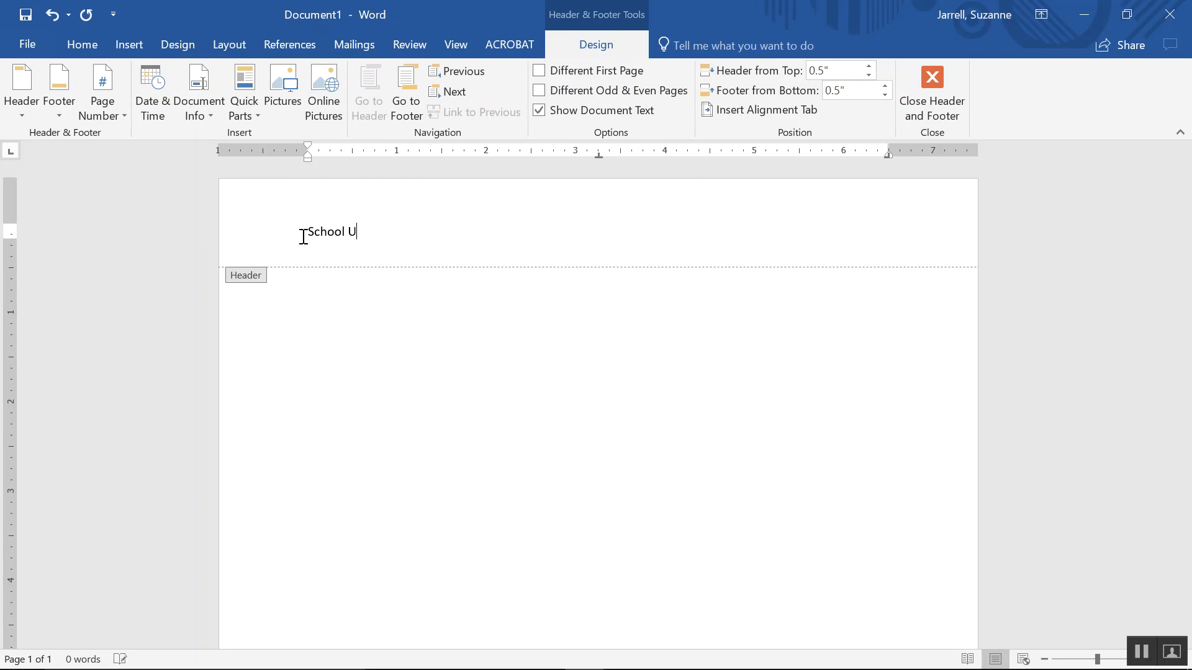
pyautogui.write('niforms')
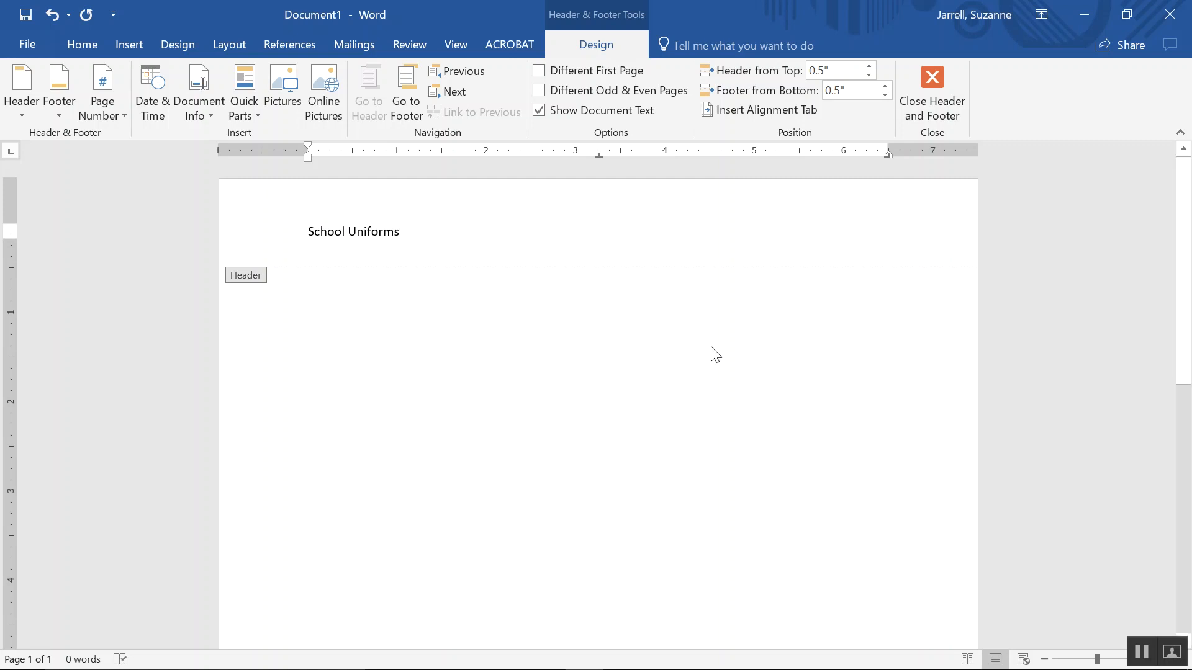
# - Close the header and return to the document body
pyautogui.click(940, 75)
pyautogui.scroll(-10, 1139, 333)
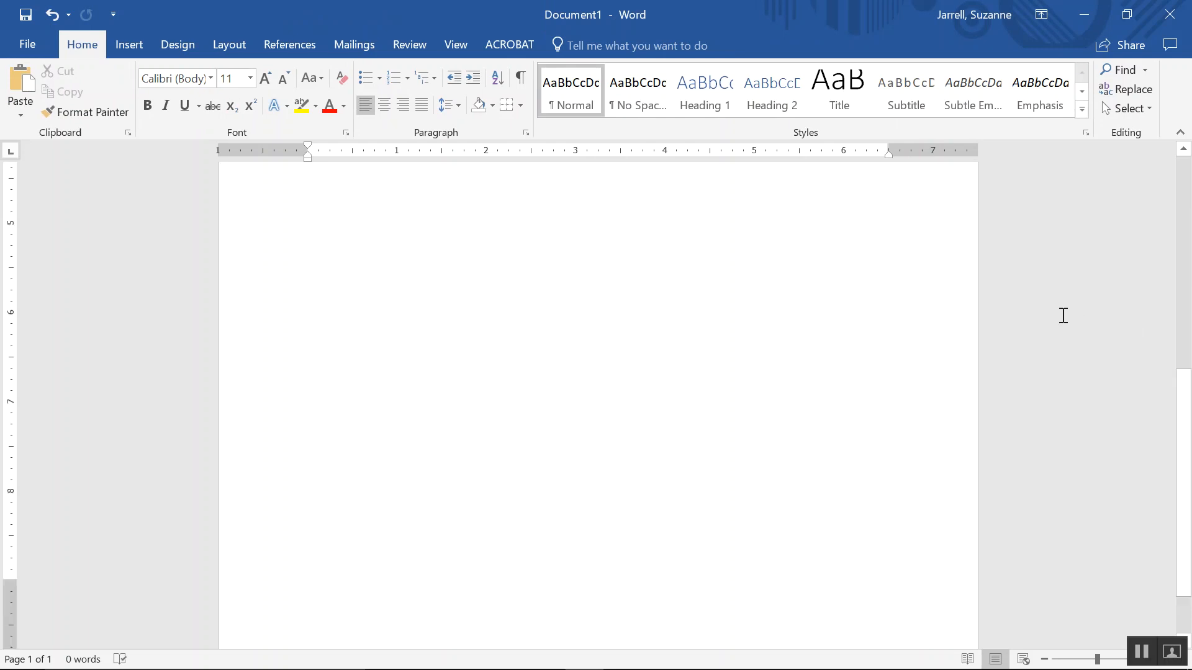
pyautogui.scroll(-1, 1063, 315)
pyautogui.scroll(15, 351, 381)
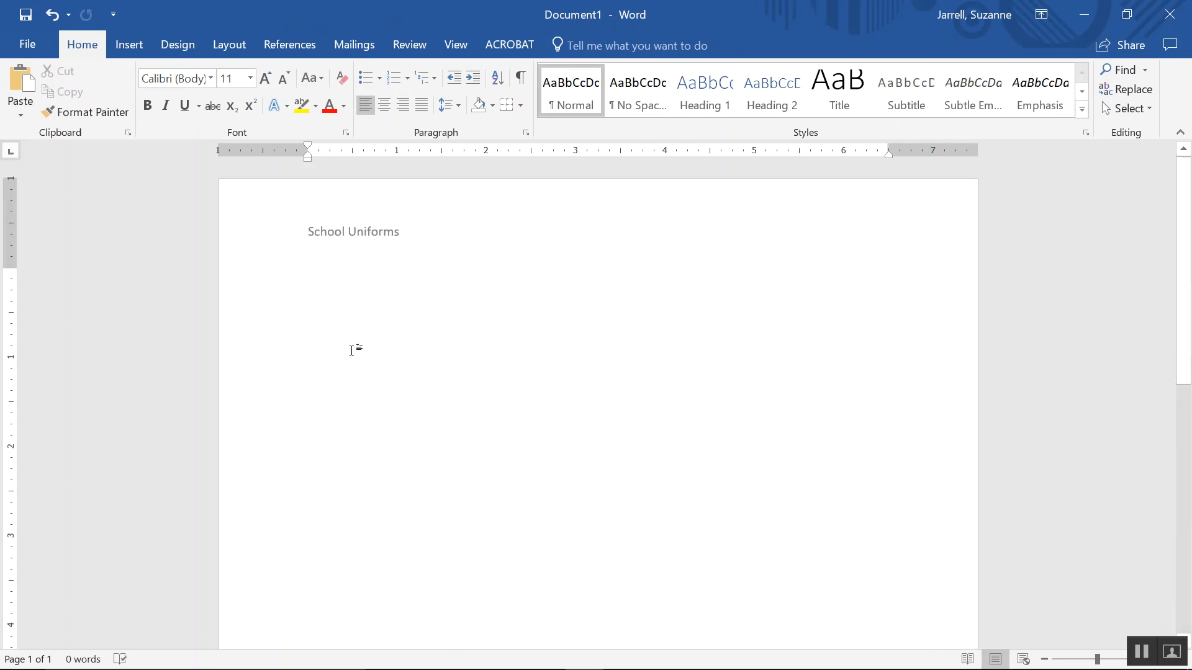
# - Add blank lines until the document reaches page 2, then return to the top of page 1
pyautogui.press('Return')
pyautogui.press('Return')
pyautogui.press('Return')
pyautogui.press('Return')
pyautogui.press('Return')
pyautogui.press('Return')
pyautogui.press('Return')
pyautogui.press('Return')
pyautogui.press('Return')
pyautogui.press('Return')
pyautogui.press('Return')
pyautogui.press('Return')
pyautogui.press('Return')
pyautogui.press('Return')
pyautogui.press('Return')
pyautogui.press('Return')
pyautogui.press('Return')
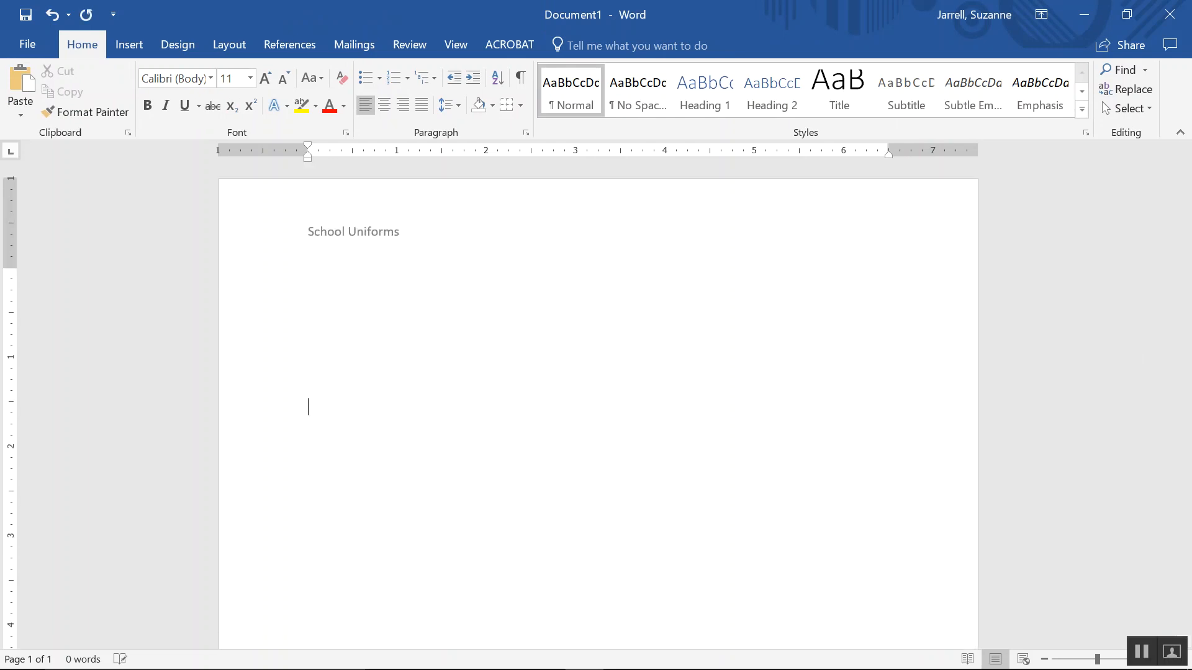
pyautogui.press('Return')
pyautogui.press('Return')
pyautogui.press('Return')
pyautogui.press('Return')
pyautogui.press('Return')
pyautogui.press('Return')
pyautogui.press('Return')
pyautogui.press('Return')
pyautogui.press('Return')
pyautogui.press('Return')
pyautogui.press('Return')
pyautogui.press('Return')
pyautogui.press('Return')
pyautogui.press('Return')
pyautogui.press('Return')
pyautogui.press('Return')
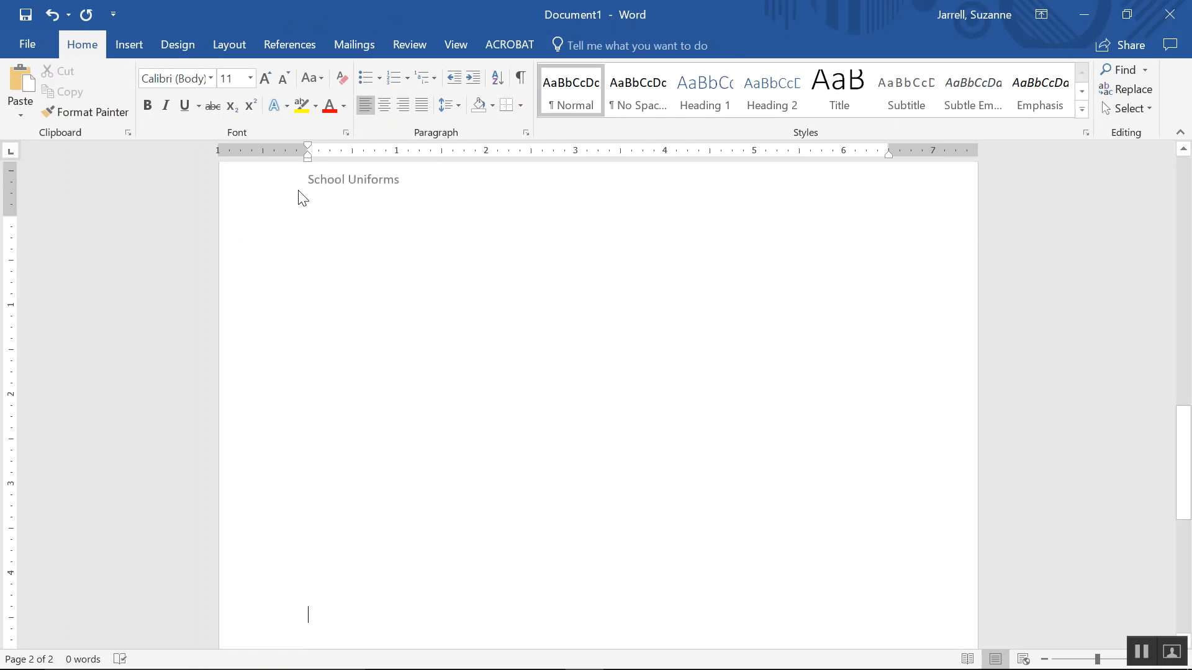
pyautogui.scroll(2, 401, 199)
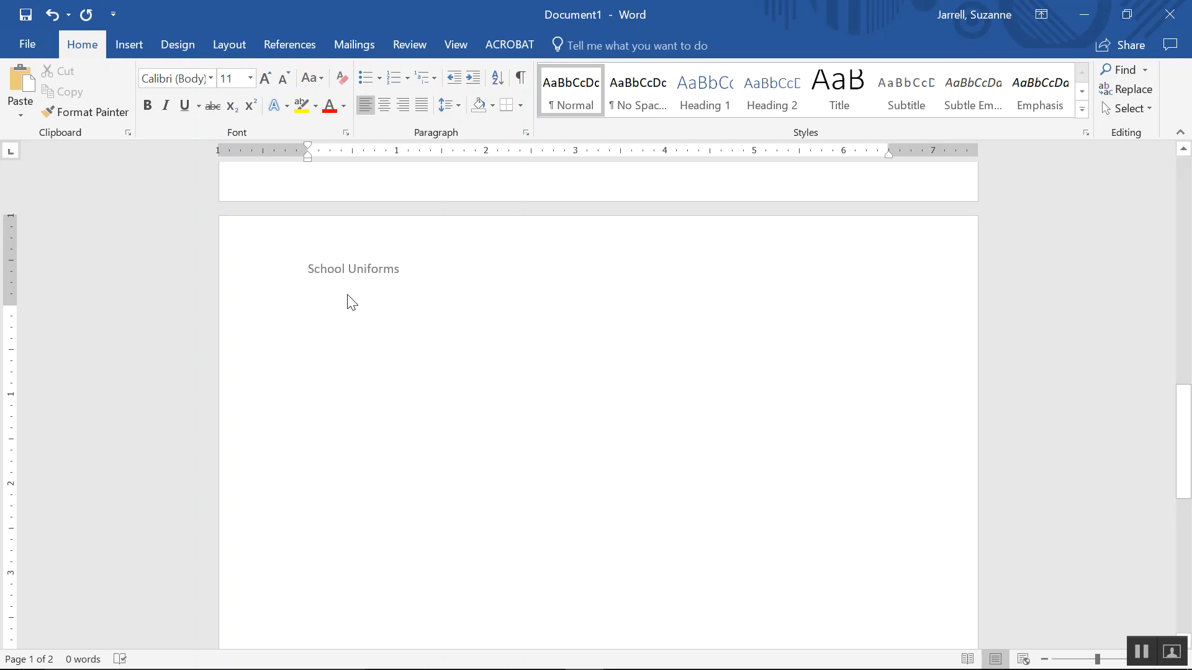
pyautogui.scroll(10, 335, 296)
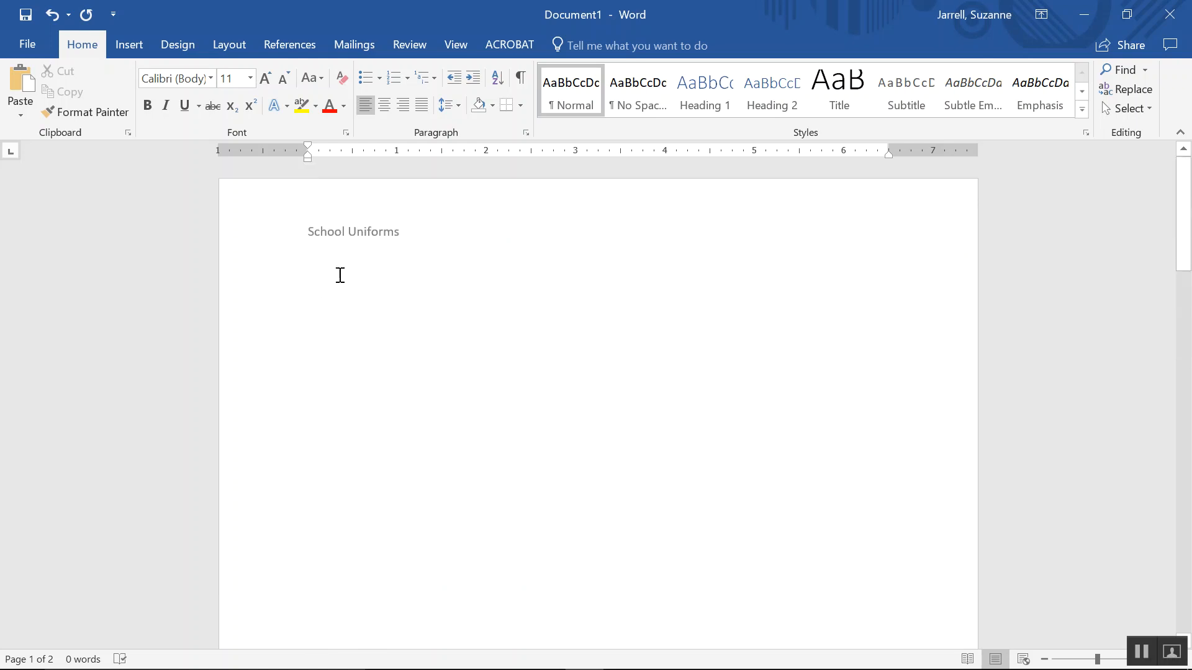
pyautogui.click(345, 243)
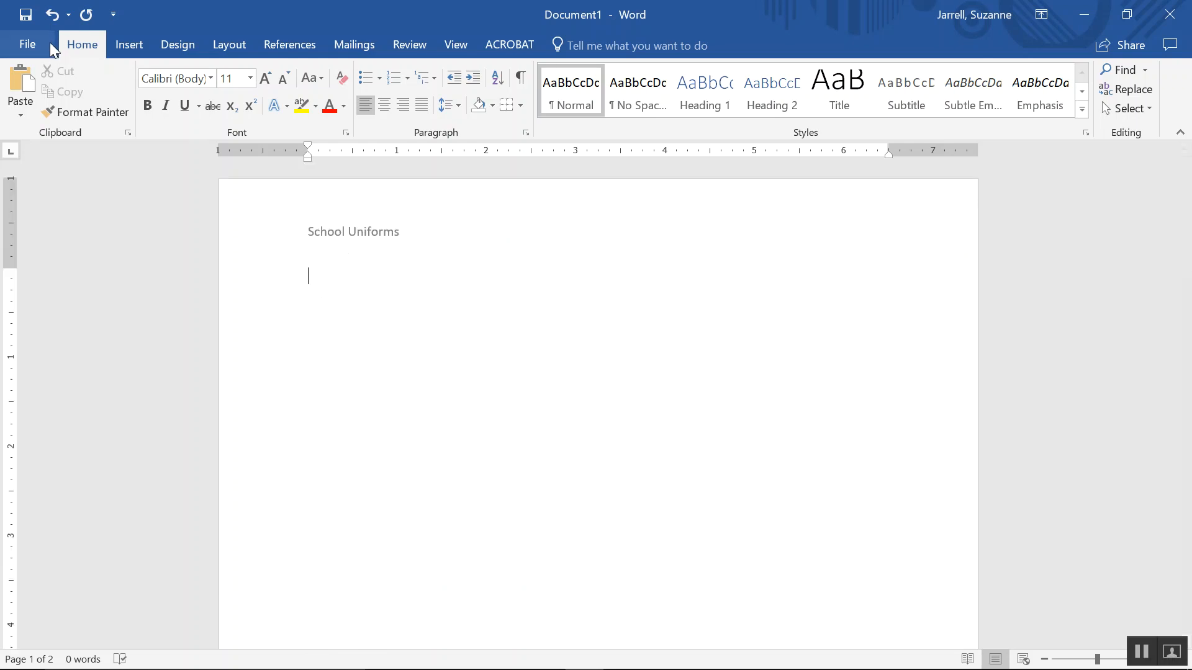
# - Insert a Blank header from the Insert tab, then bring up the Table size grid
pyautogui.click(127, 47)
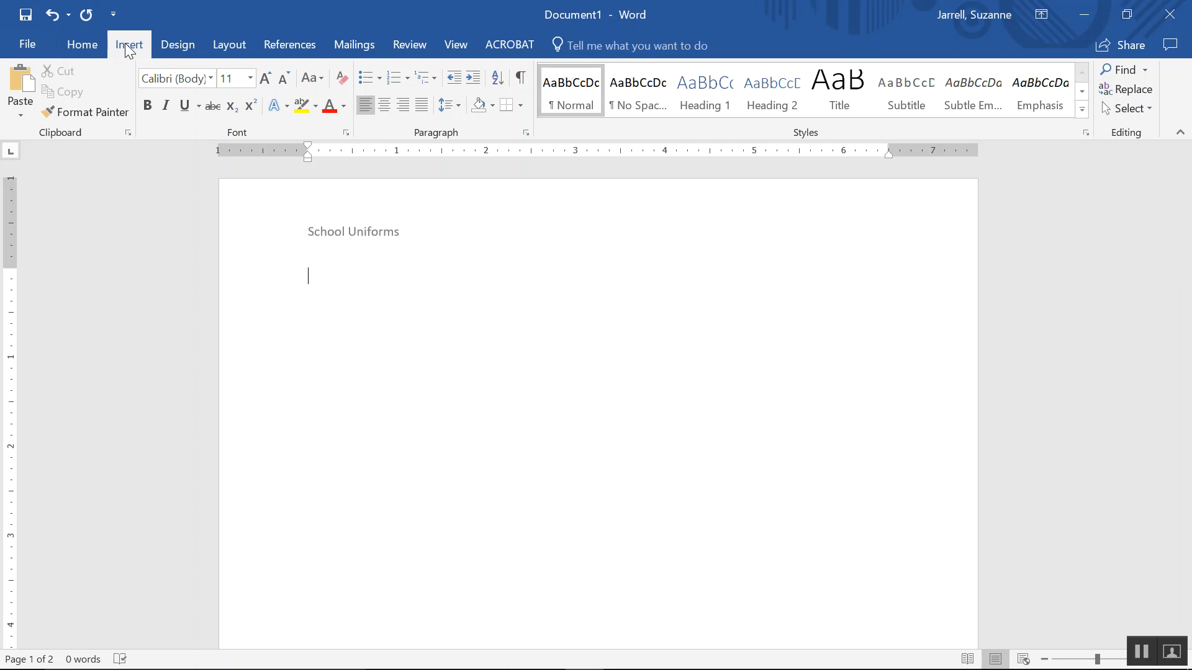
pyautogui.click(854, 70)
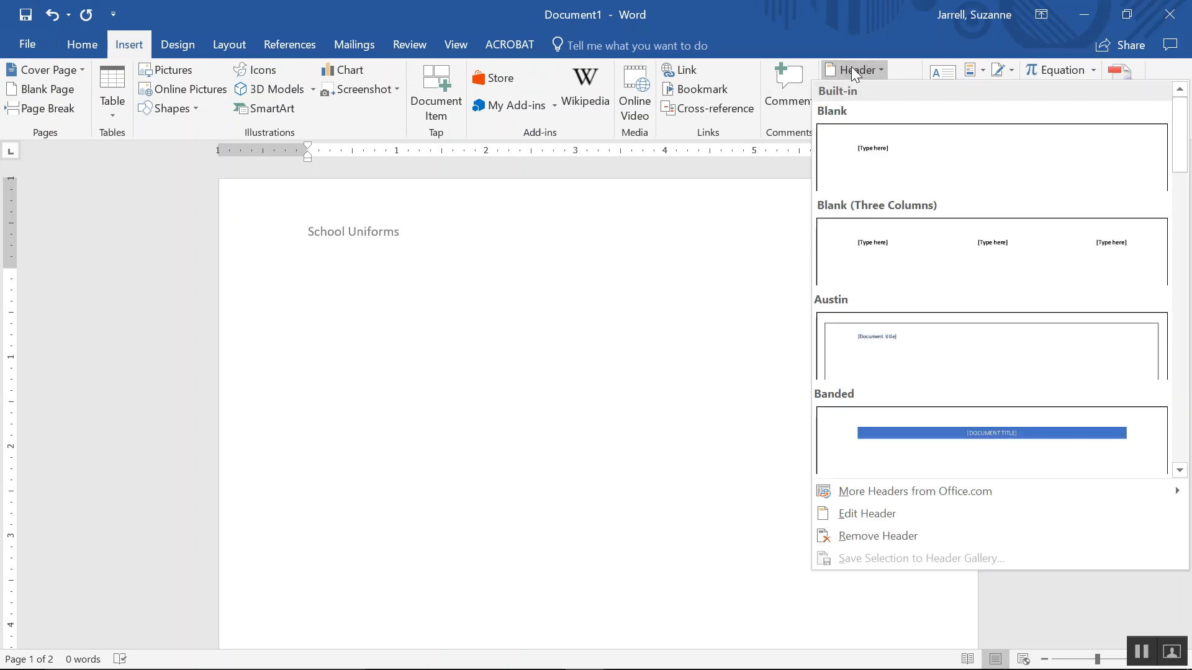
pyautogui.click(889, 153)
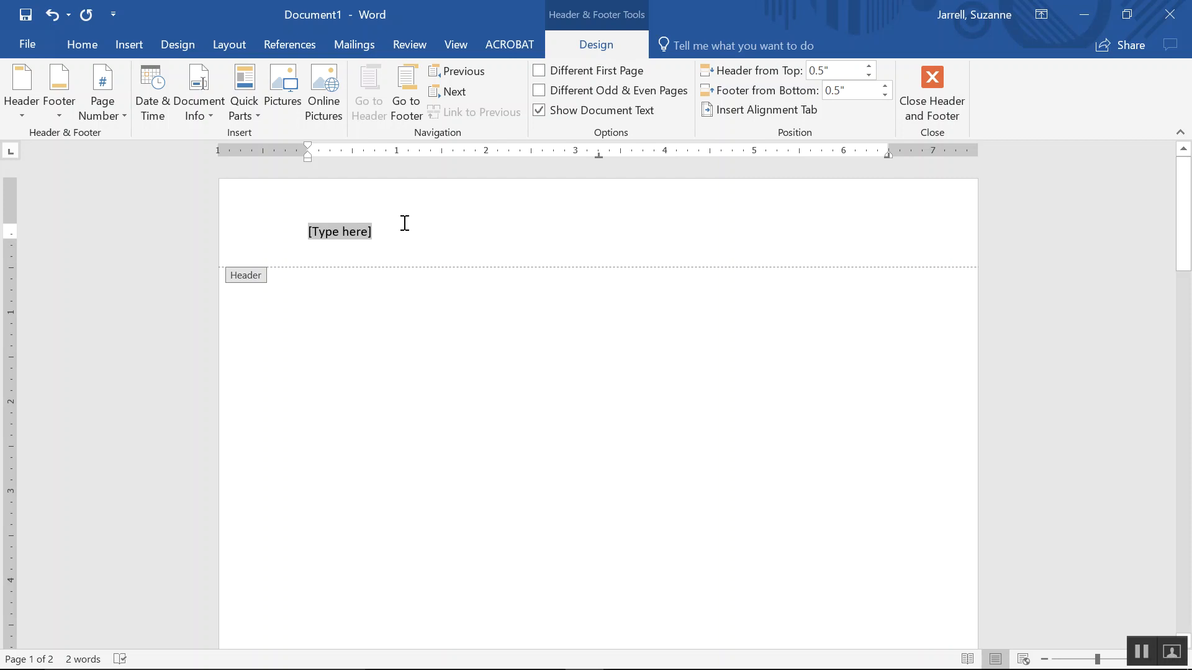
pyautogui.click(137, 47)
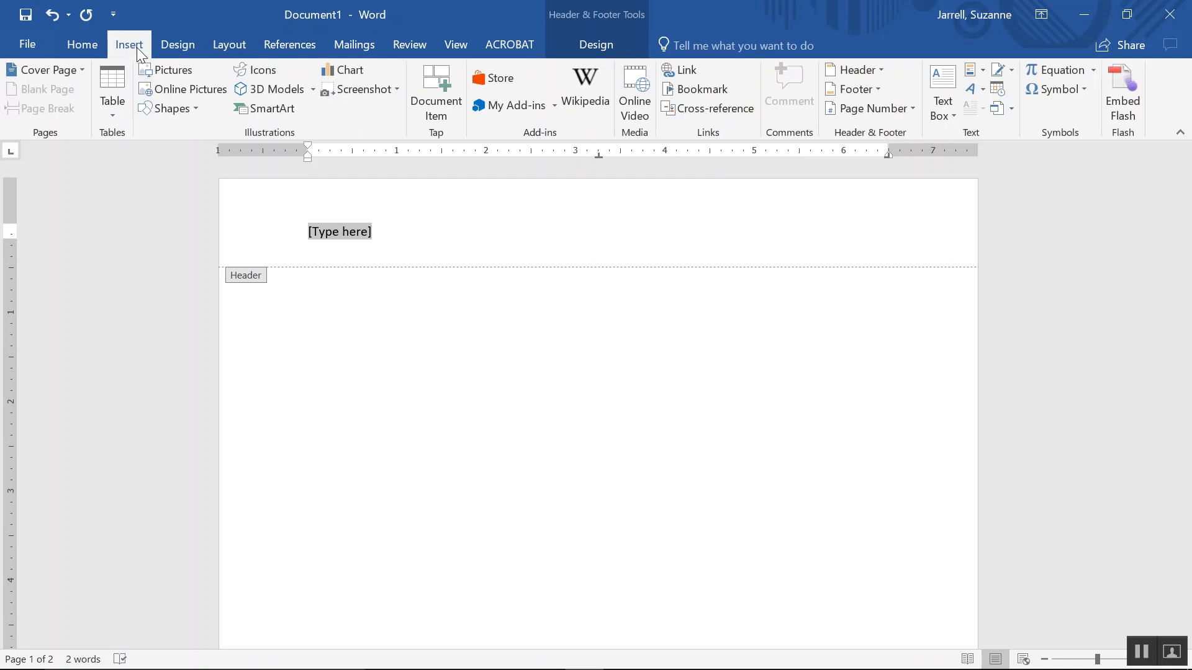
pyautogui.click(109, 117)
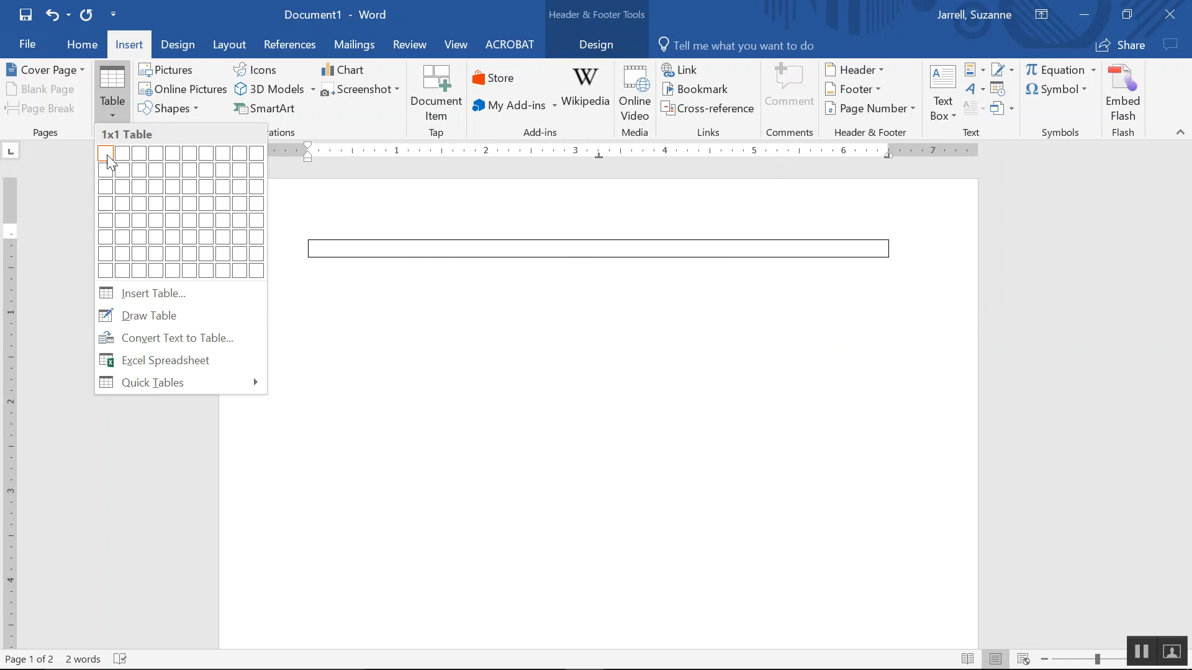
# - Insert a 3-column, 1-row table into the header
pyautogui.click(139, 156)
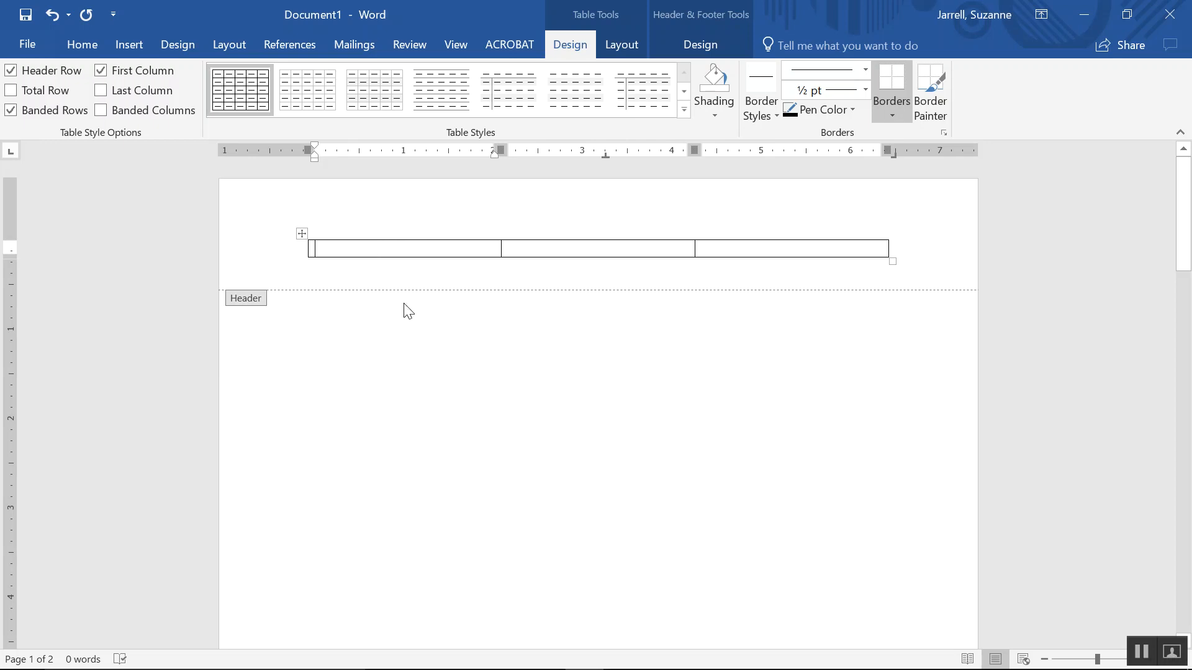
# - In Chrome, go to Dr. J's Digital Arts site and its DA2 Unit 1 page
pyautogui.click(427, 652)
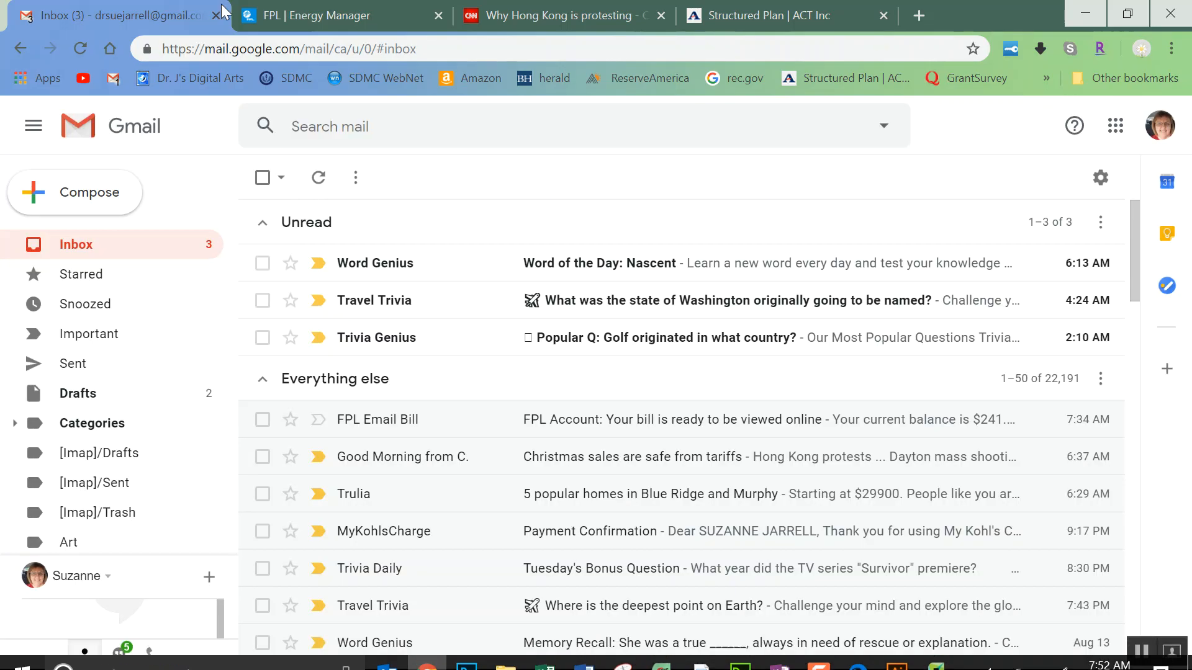
pyautogui.click(187, 78)
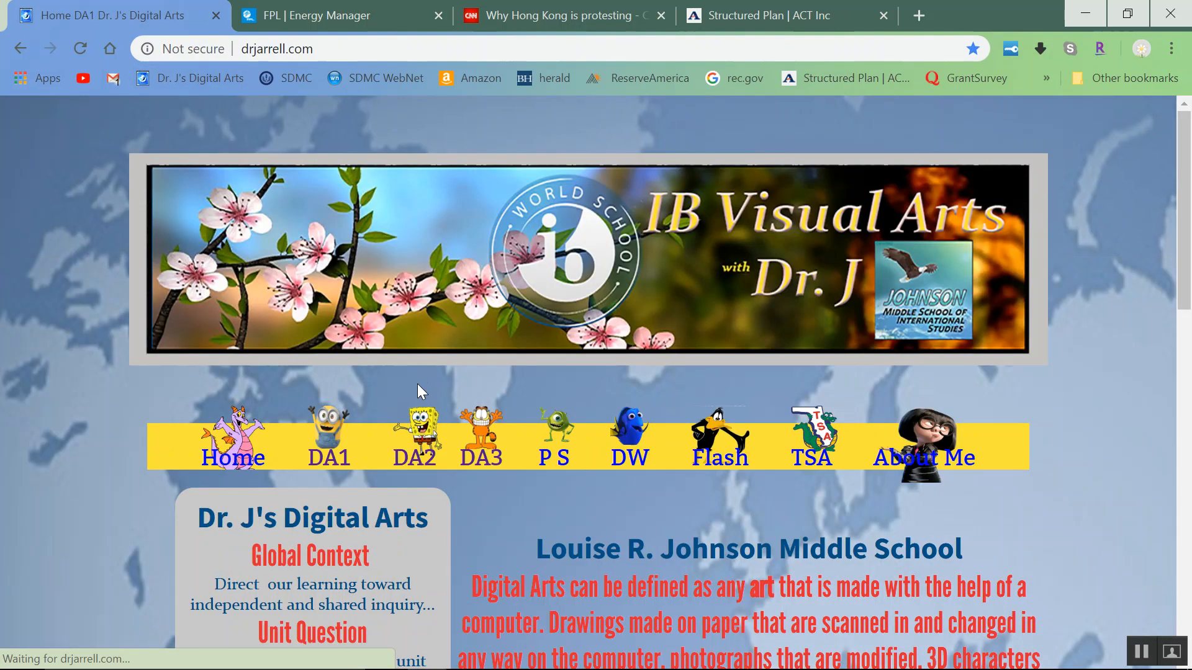
pyautogui.click(429, 464)
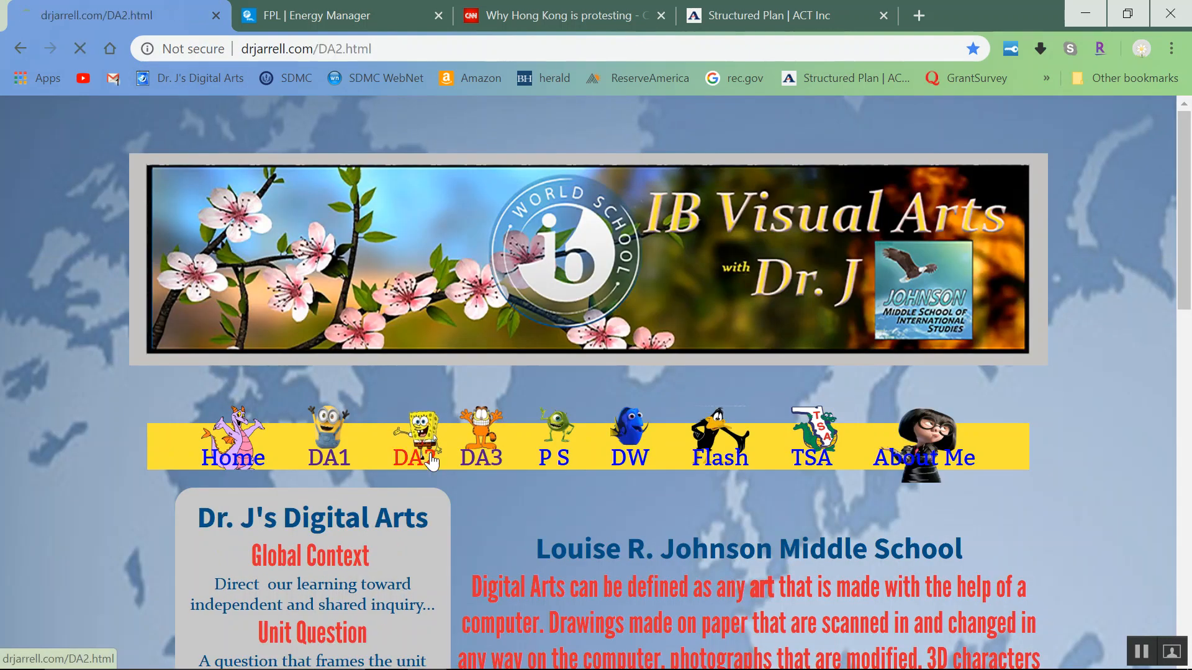
pyautogui.scroll(-3, 371, 400)
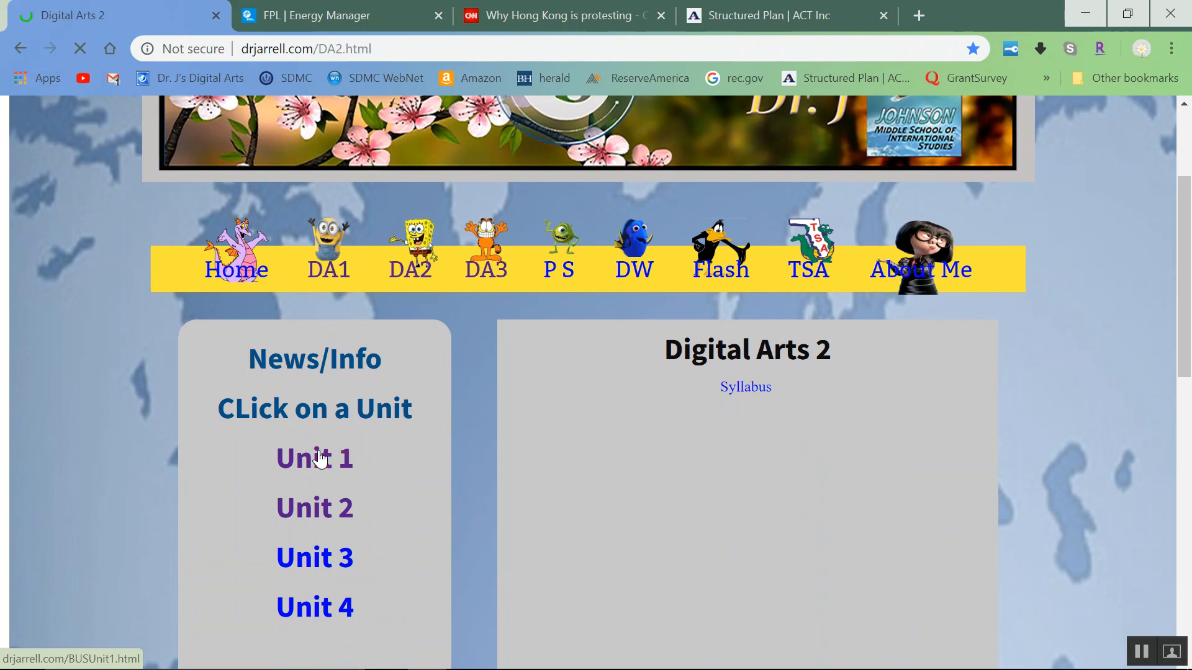
pyautogui.click(315, 452)
pyautogui.scroll(-2, 627, 352)
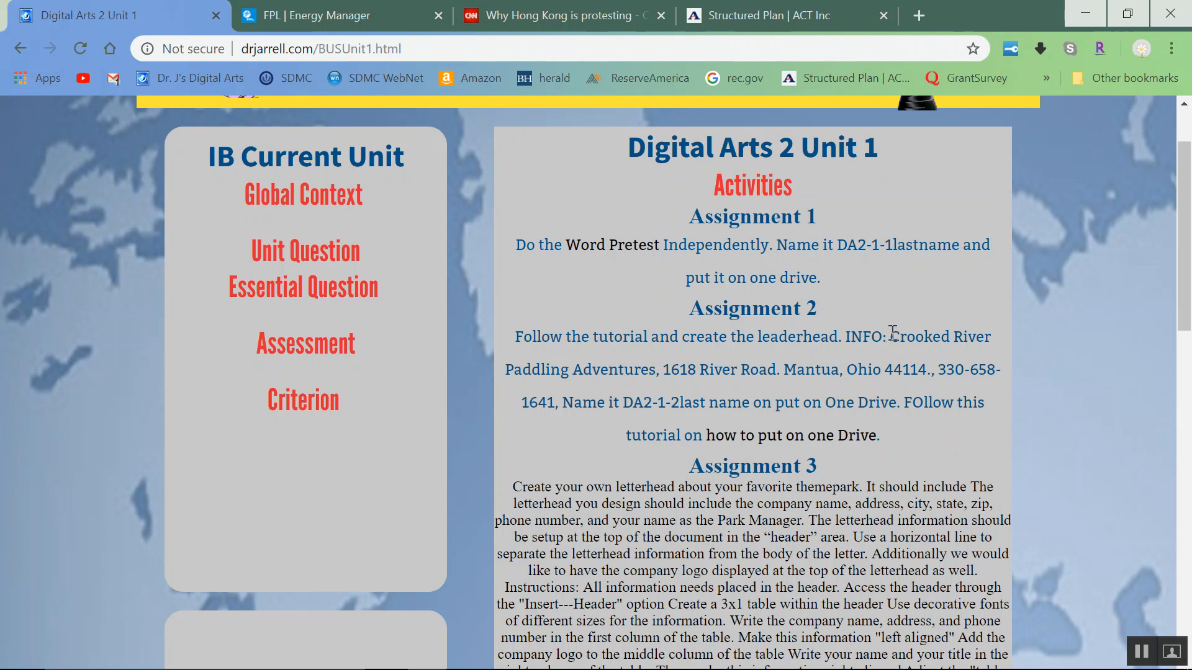
# - Copy Assignment 2's Crooked River Paddling Adventures company details
pyautogui.moveTo(892, 334); pyautogui.dragTo(557, 405)
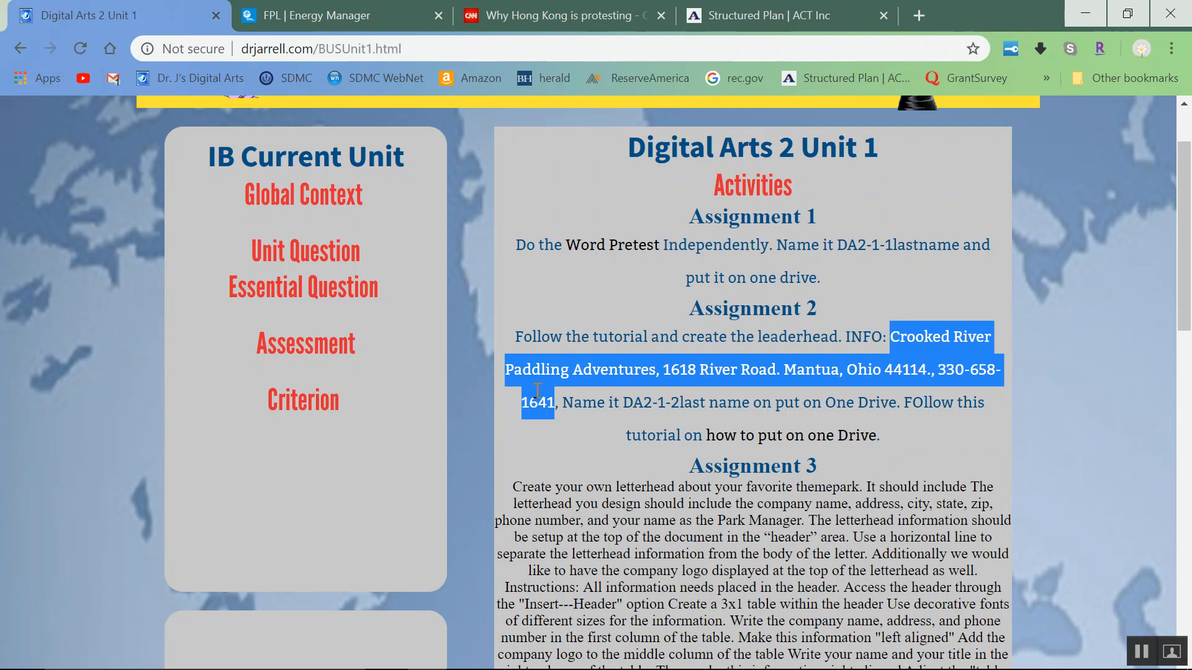
pyautogui.rightClick(632, 372)
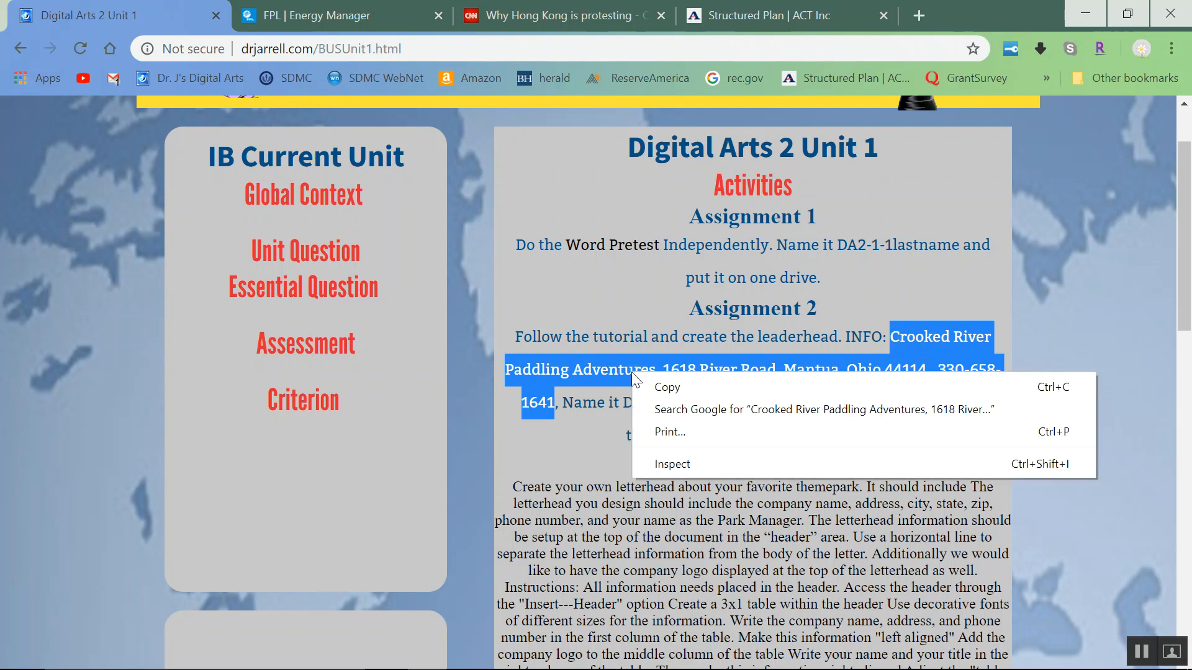
pyautogui.click(677, 388)
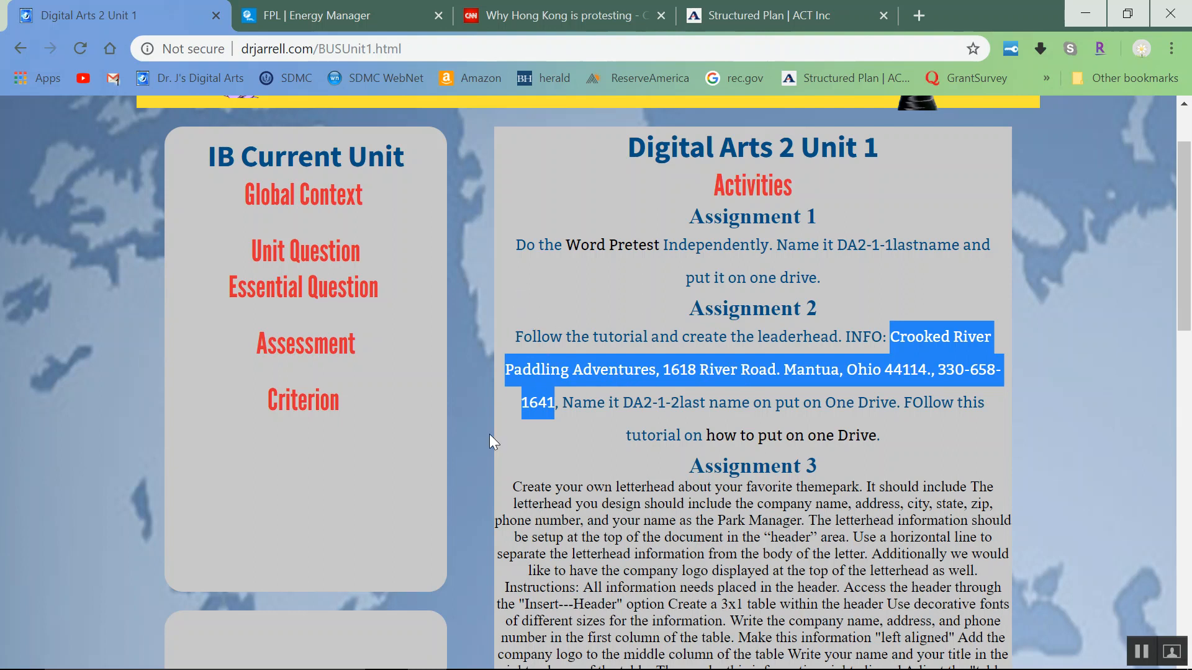
pyautogui.moveTo(586, 659)
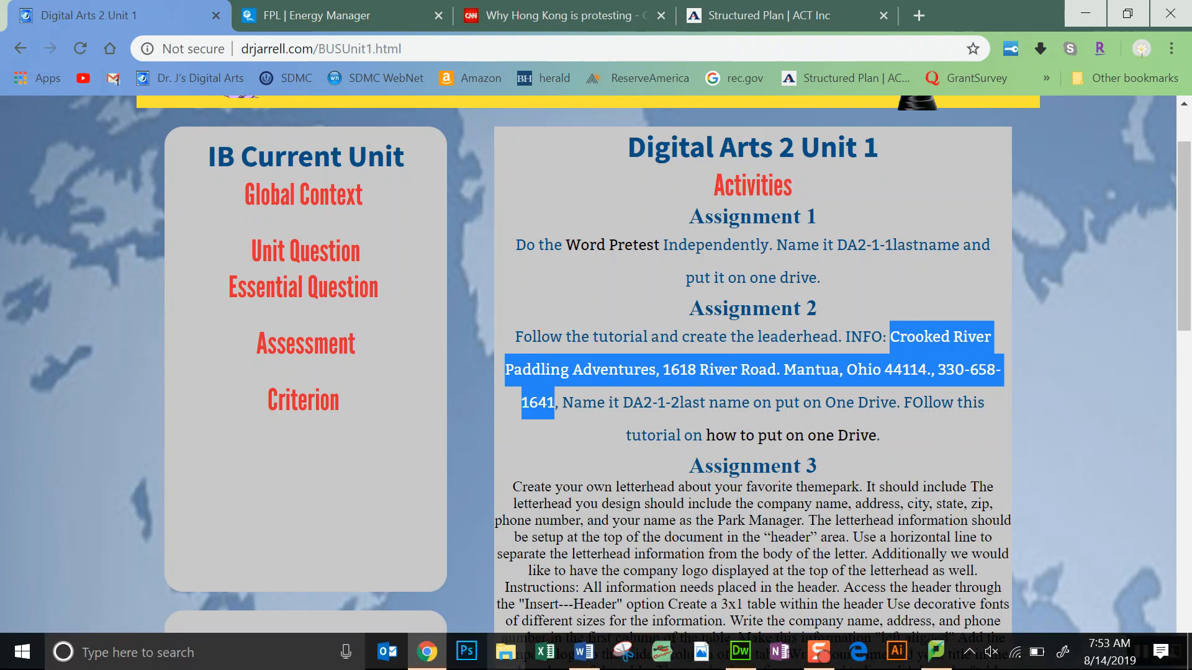
# - Paste the company details into the first header table cell, keeping source formatting
pyautogui.click(584, 659)
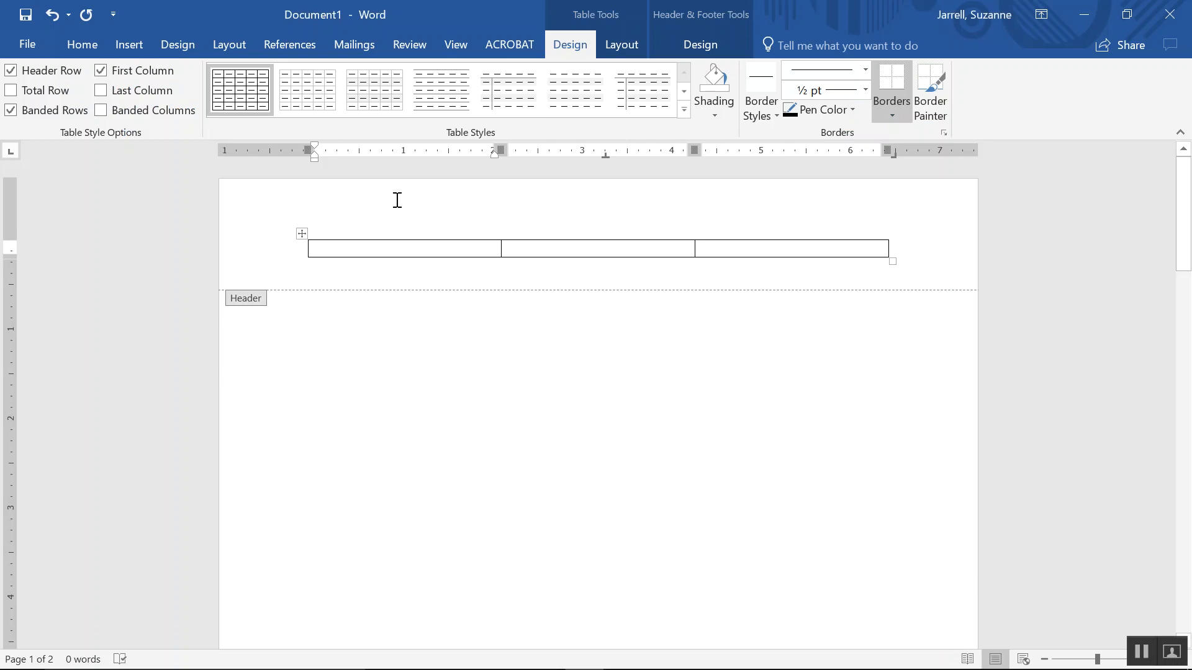
pyautogui.rightClick(318, 249)
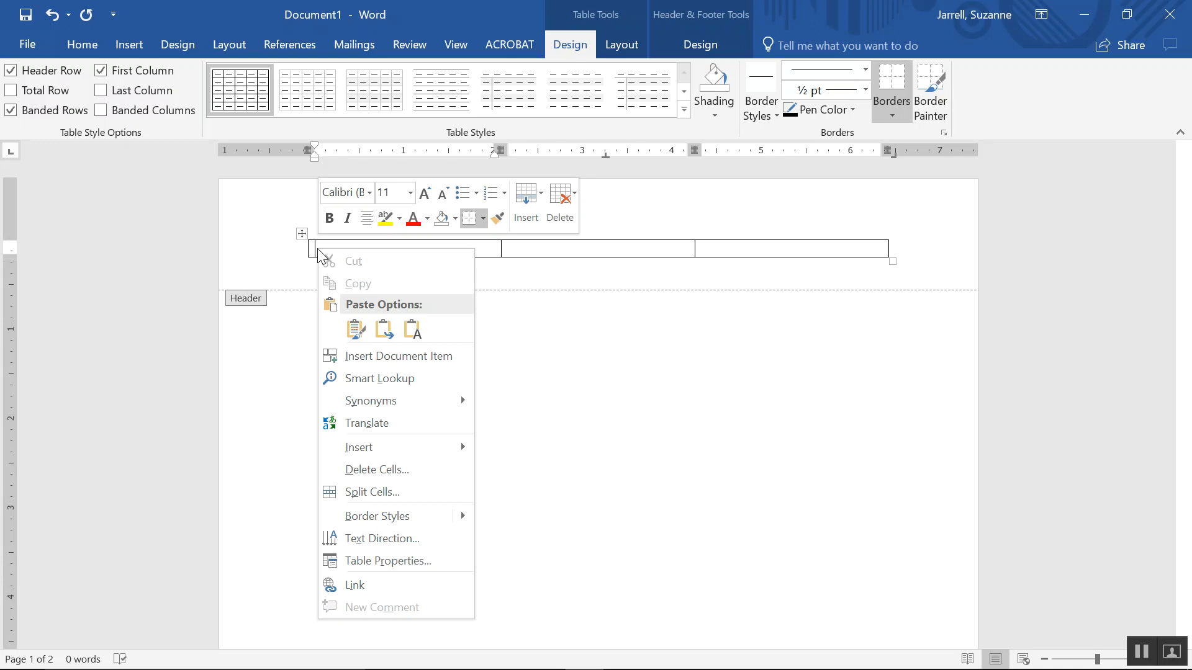
pyautogui.click(355, 339)
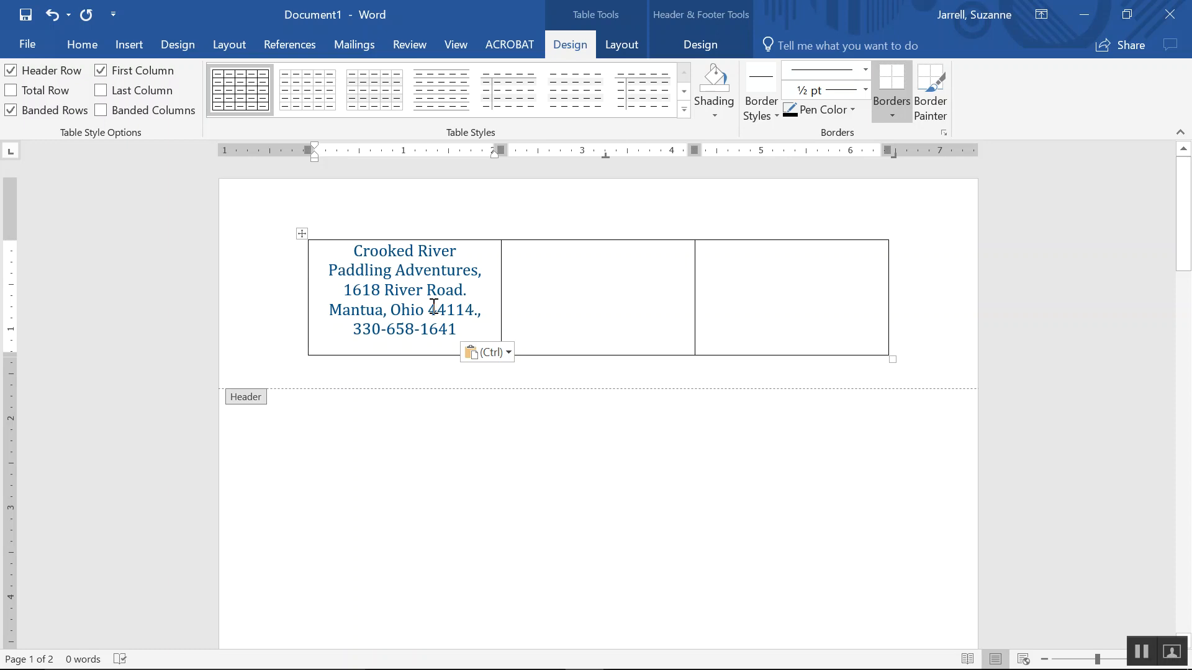
# - Remove the stray comma and period and fix the line breaks in the company details
pyautogui.click(489, 320)
pyautogui.press('BackSpace')
pyautogui.press('BackSpace')
pyautogui.click(491, 283)
pyautogui.press('Delete')
pyautogui.press('BackSpace')
pyautogui.press('Return')
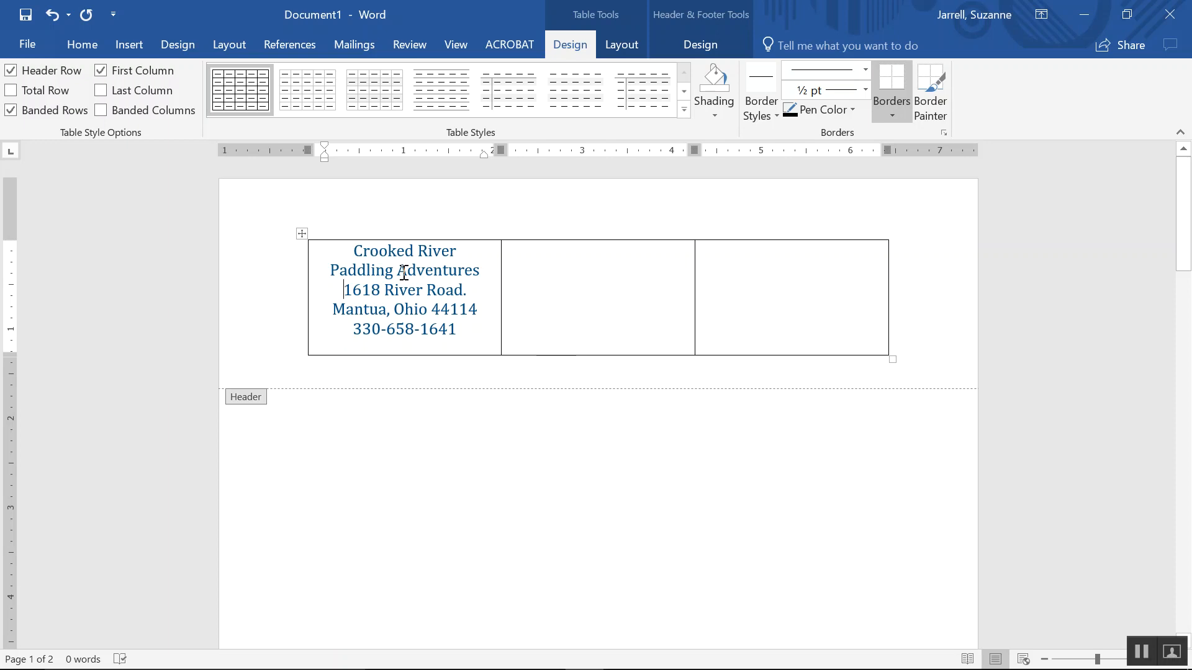
# - Switch to Chrome and open a new blank tab
pyautogui.moveTo(353, 666)
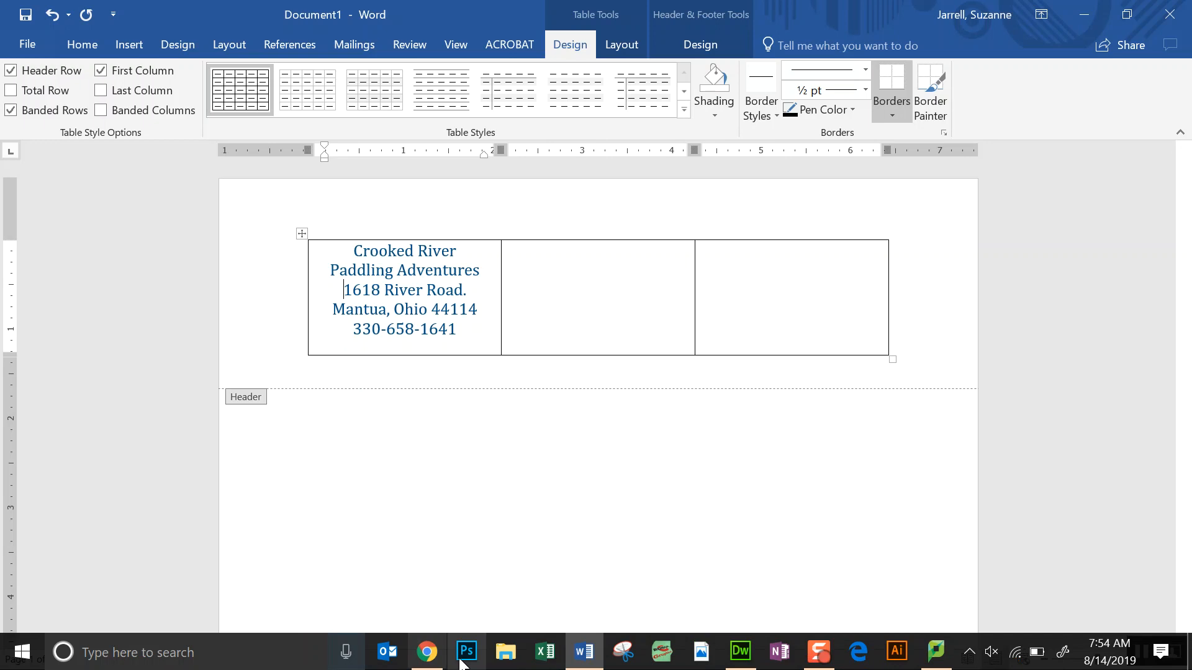
pyautogui.click(428, 653)
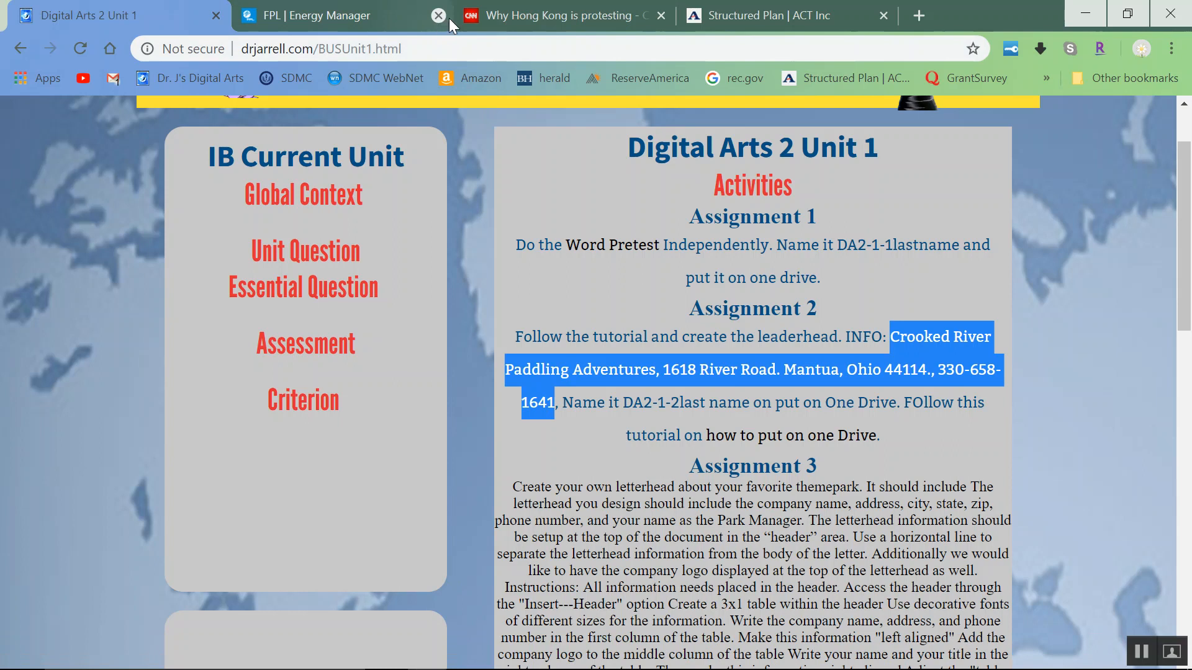
pyautogui.click(928, 15)
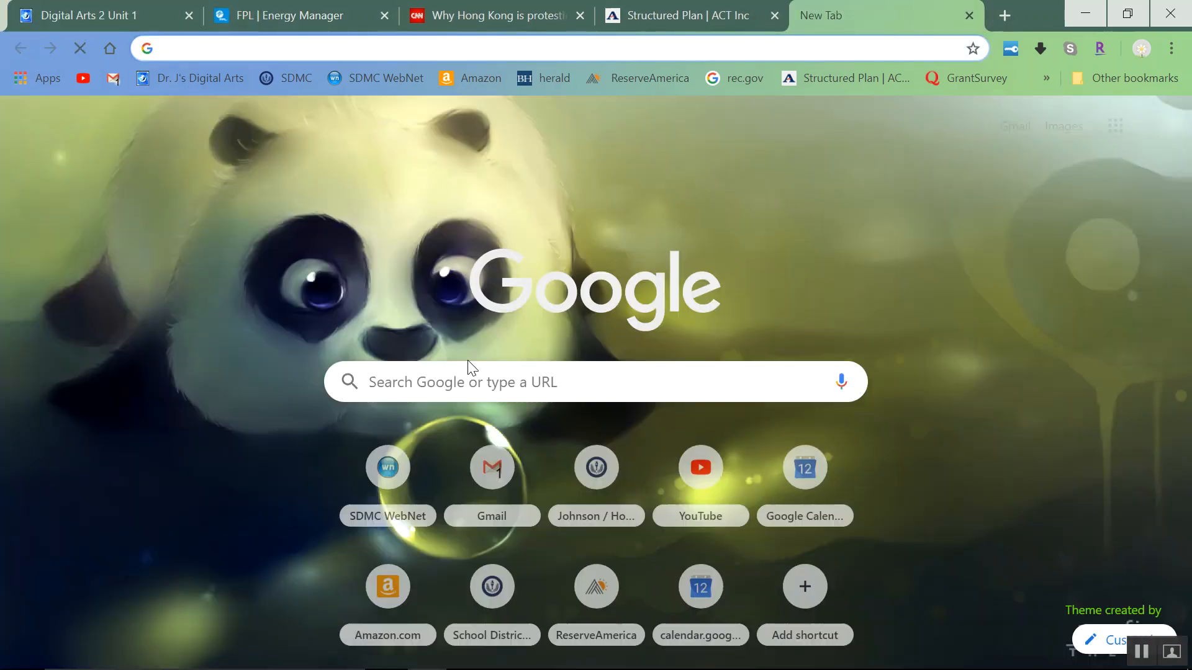
# - Run a Google image search for 'canoe clipart'
pyautogui.click(386, 379)
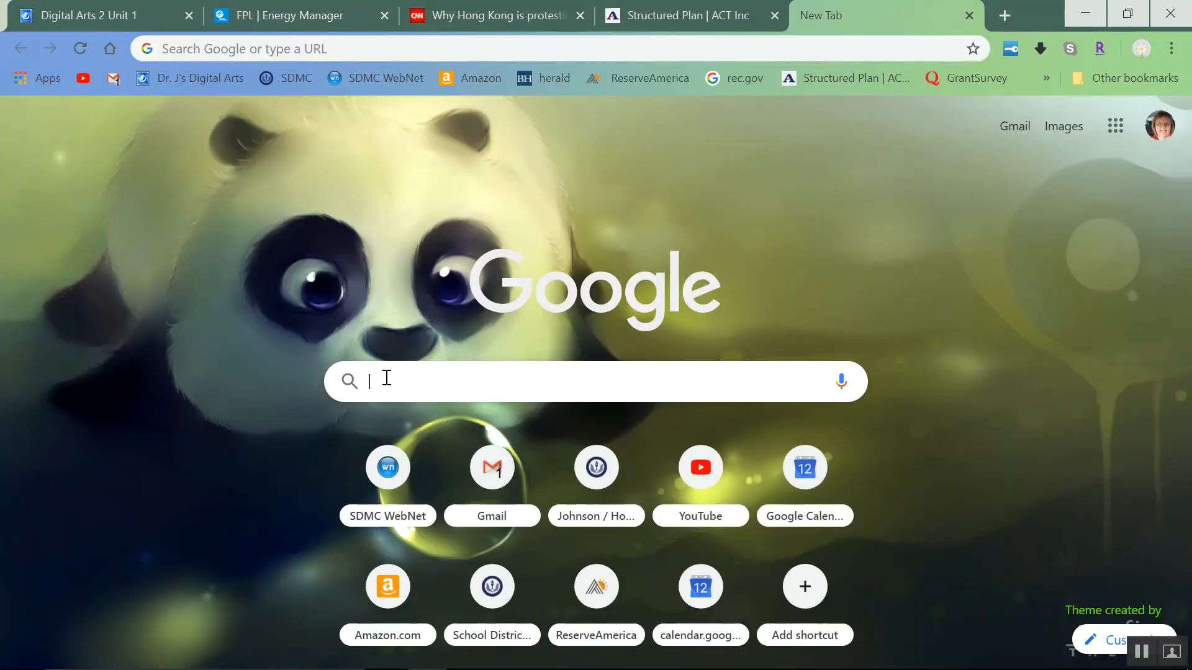
pyautogui.write('can')
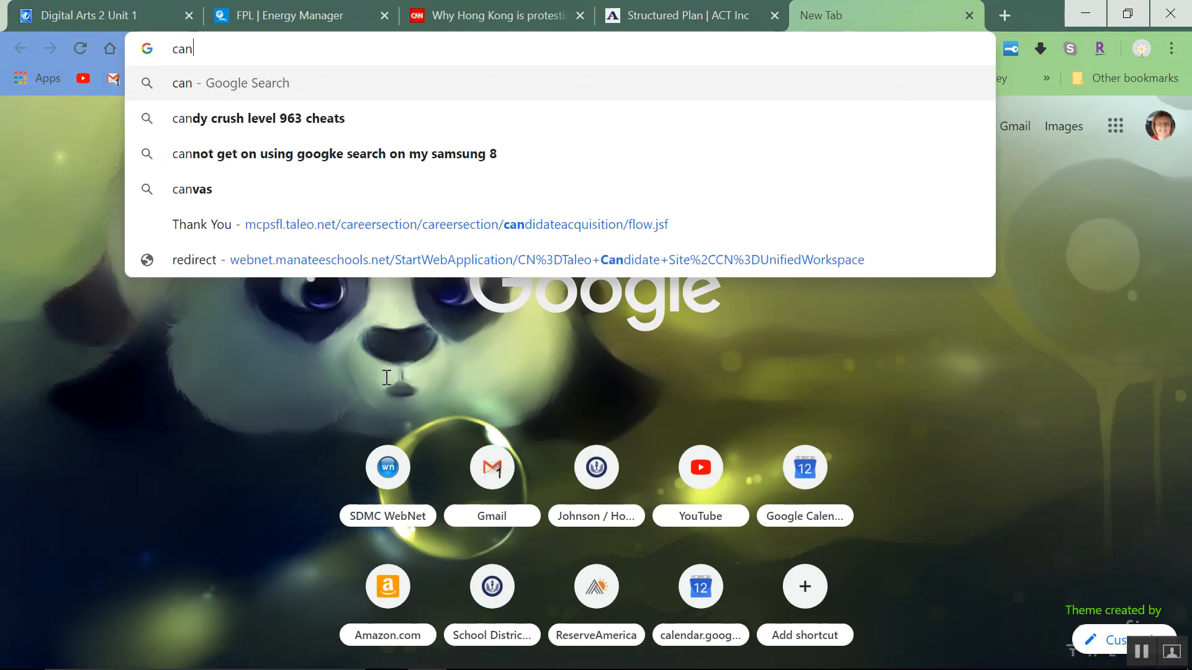
pyautogui.write('oe clipart')
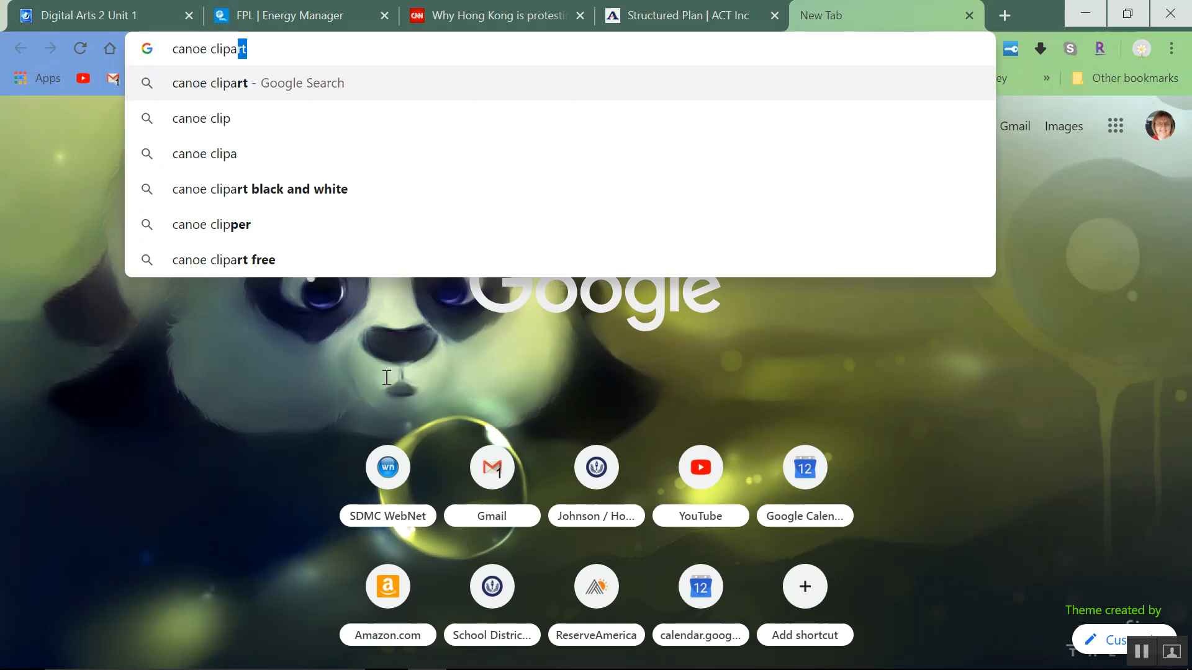
pyautogui.press('Return')
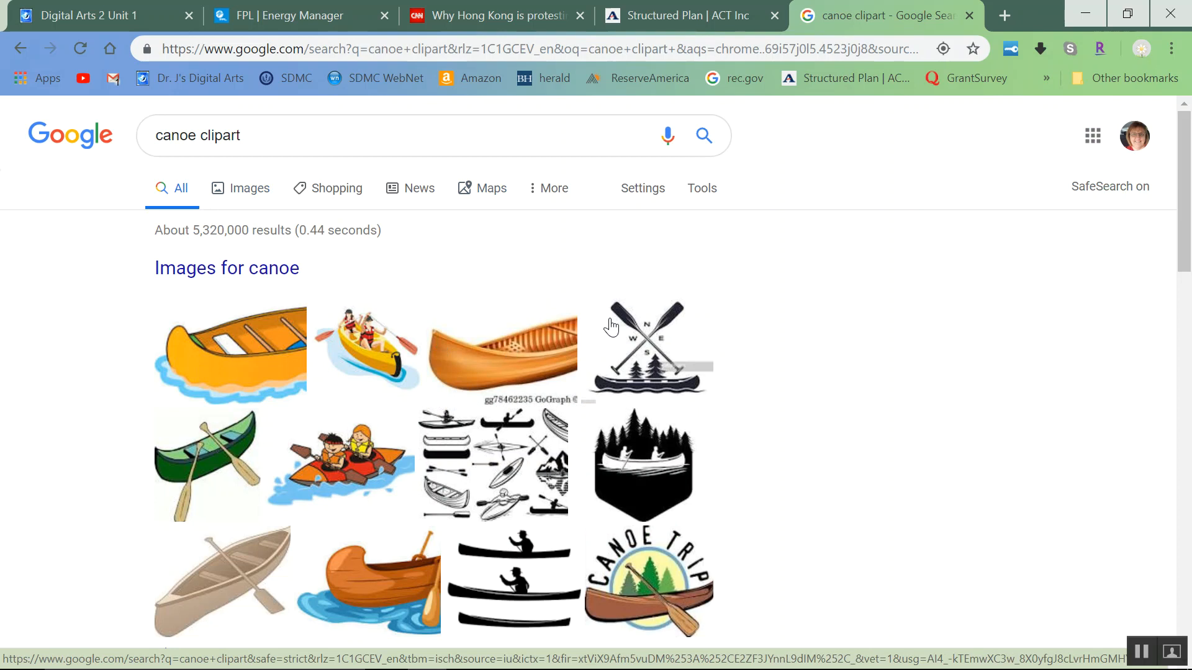
pyautogui.click(640, 355)
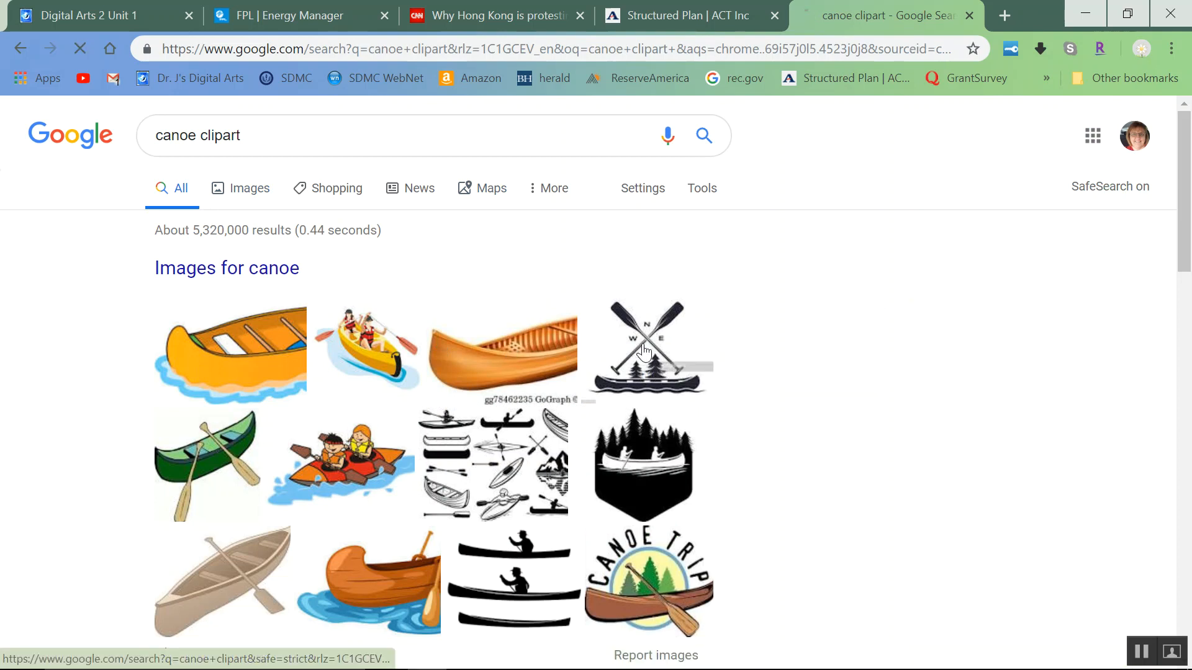
# - Copy the canoe-with-crossed-paddles clip art image and return to Word
pyautogui.click(28, 394)
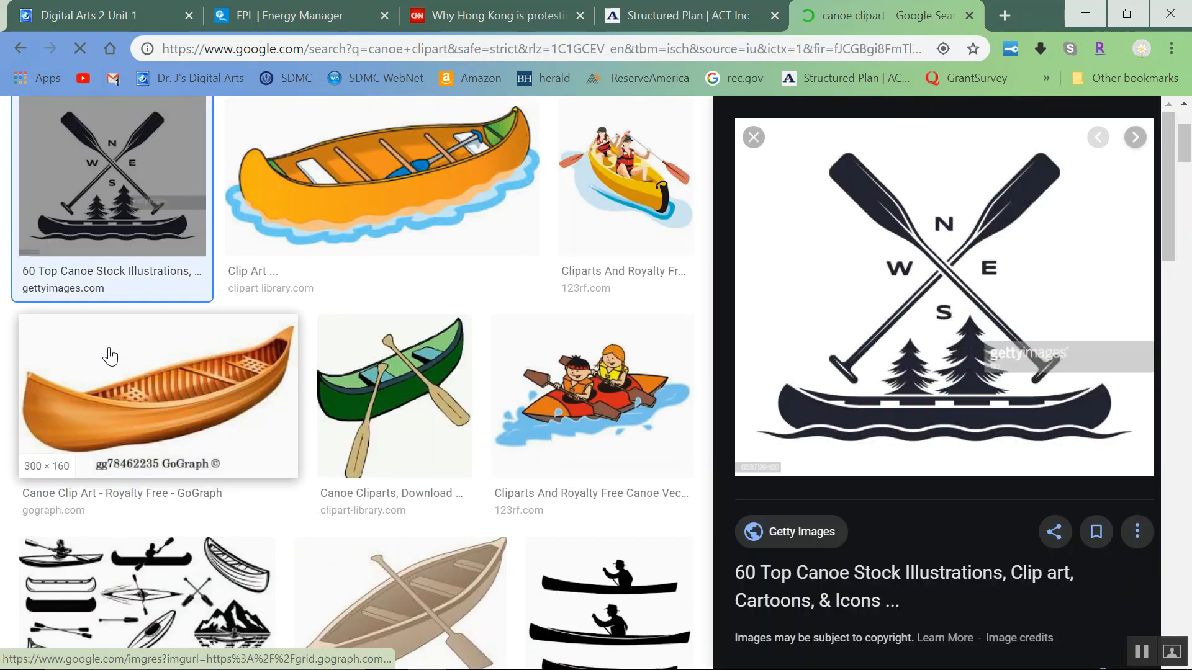
pyautogui.rightClick(939, 274)
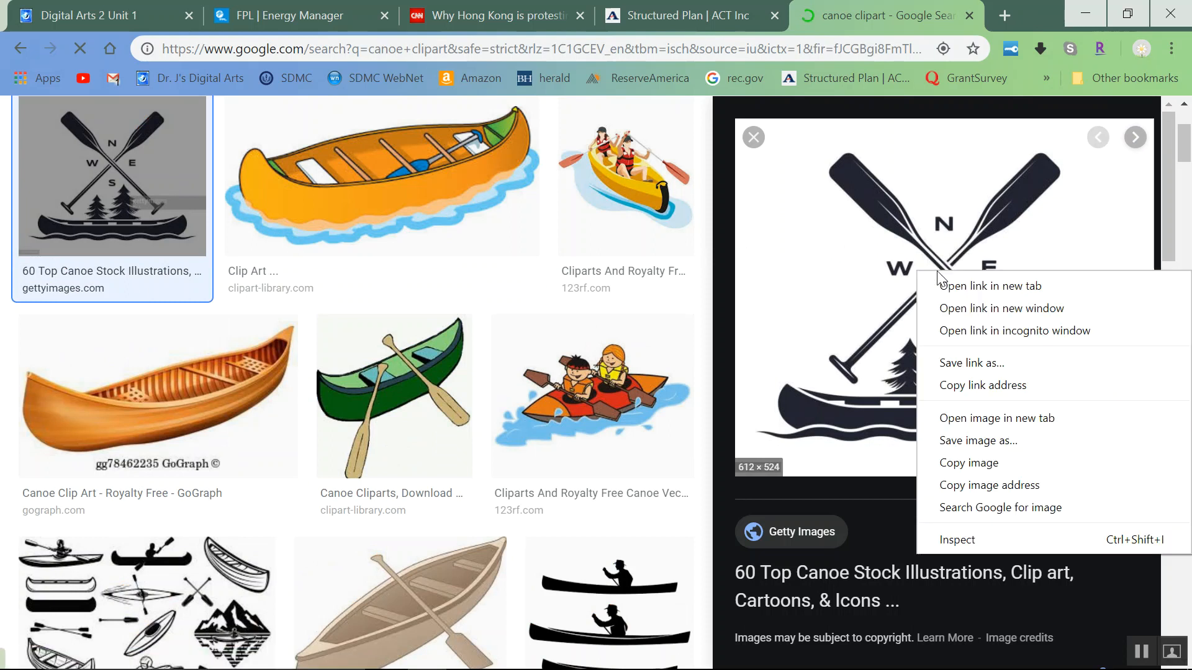
pyautogui.click(946, 463)
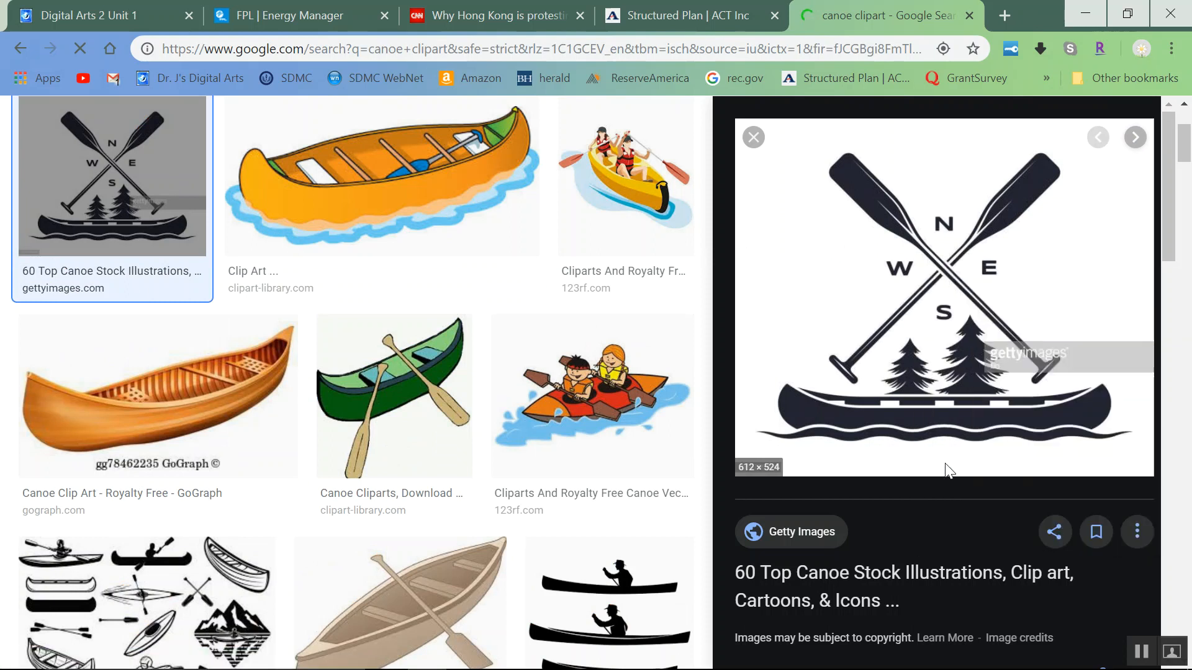
pyautogui.moveTo(596, 664)
pyautogui.click(585, 653)
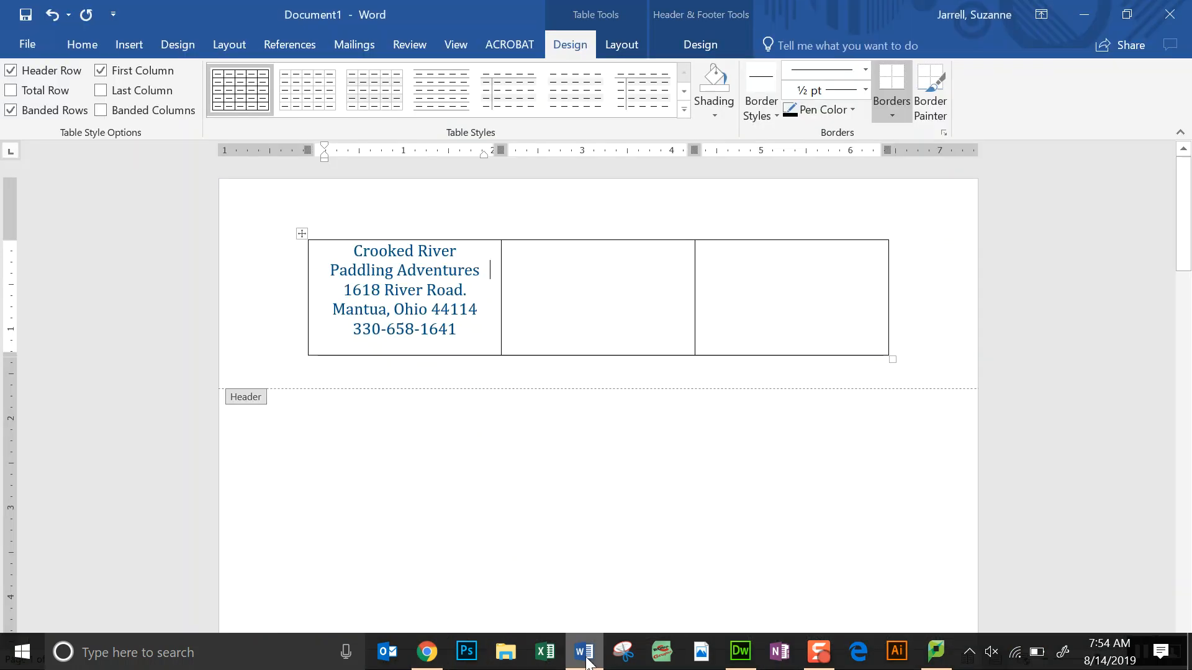
# - Paste the crossed-paddles canoe logo into the middle header cell with Keep Source Formatting
pyautogui.click(561, 268)
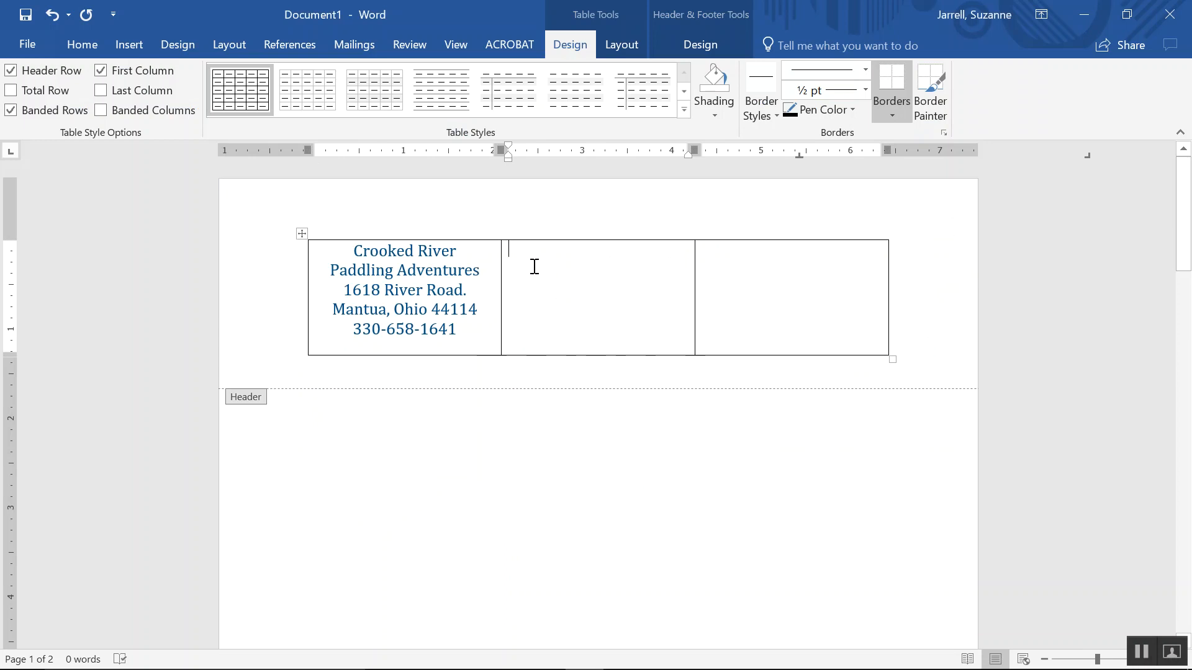
pyautogui.rightClick(535, 265)
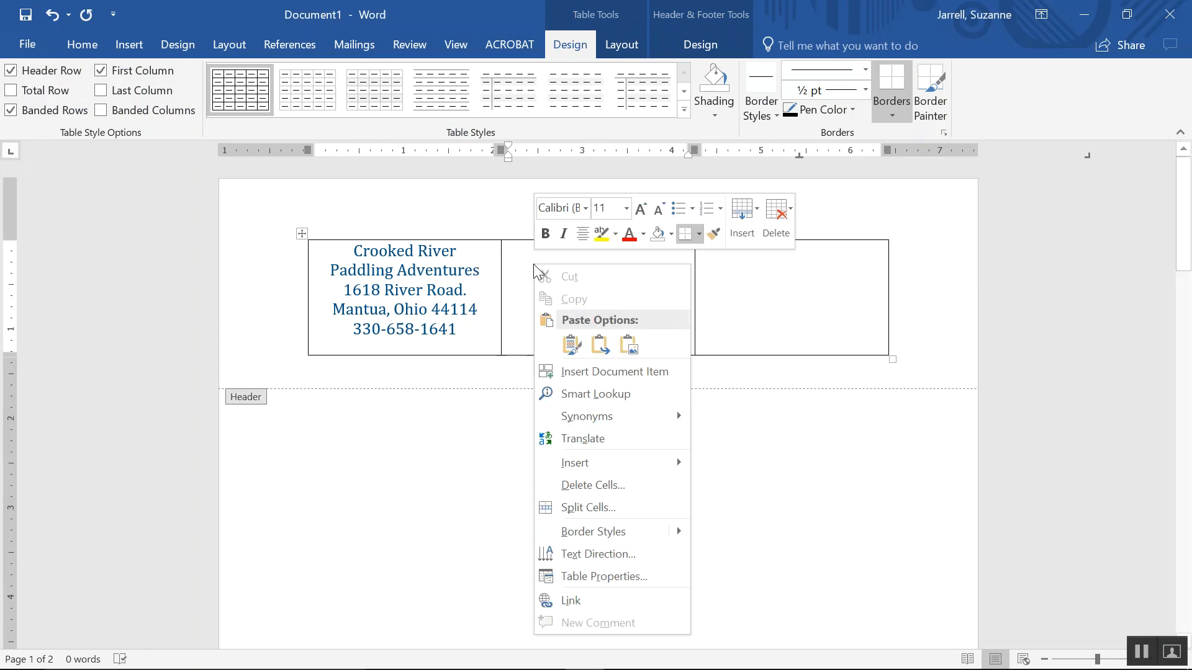
pyautogui.click(570, 348)
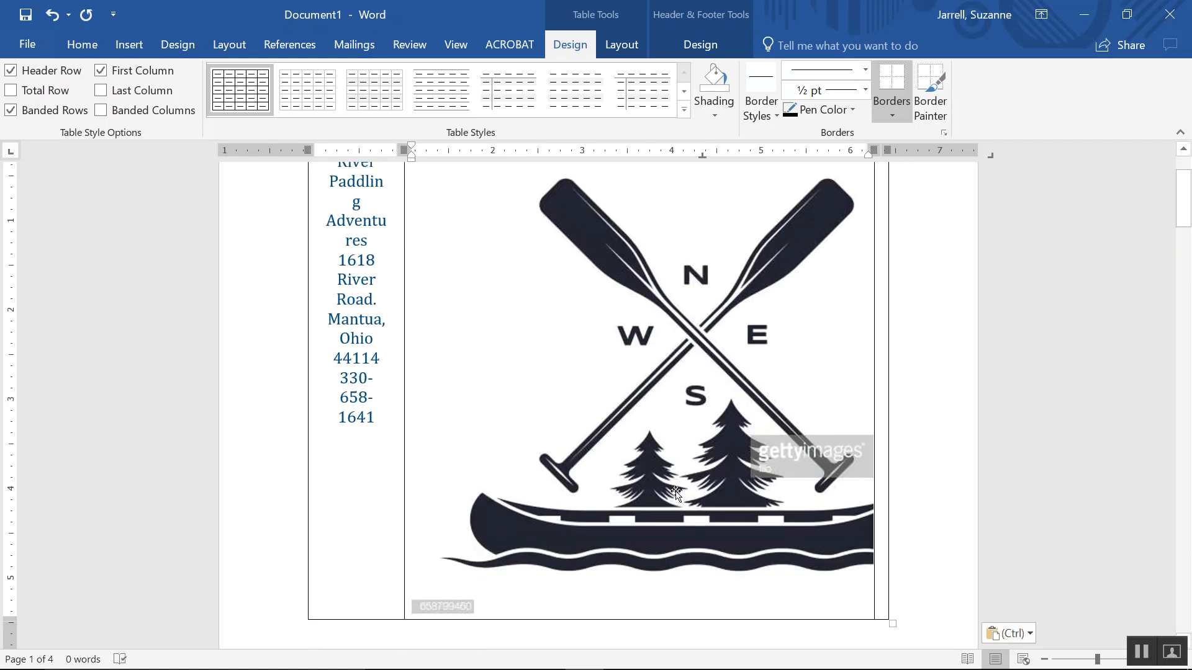
pyautogui.click(608, 511)
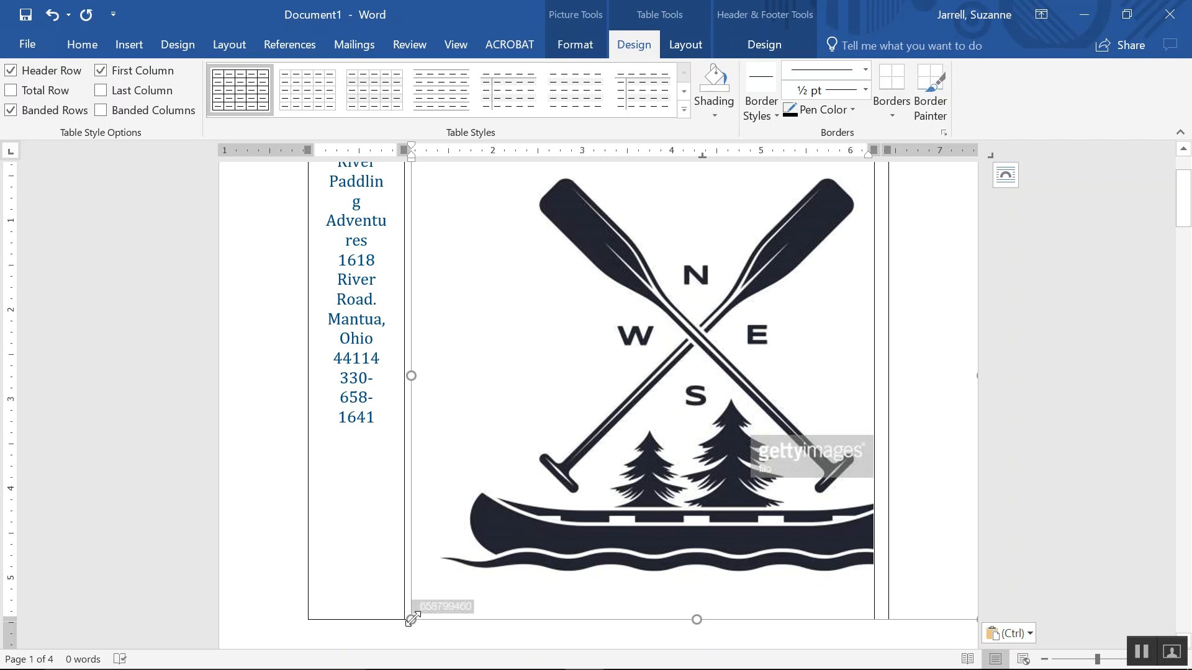
# - Shrink the canoe logo with its corner sizing handles until it fits the middle cell beside the address
pyautogui.moveTo(414, 619); pyautogui.dragTo(459, 428)
pyautogui.moveTo(464, 377); pyautogui.dragTo(459, 239)
pyautogui.moveTo(416, 584); pyautogui.dragTo(771, 160)
pyautogui.moveTo(751, 252)
pyautogui.mouseDown()
pyautogui.moveTo(707, 277)
pyautogui.moveTo(742, 234)
pyautogui.moveTo(734, 243)
pyautogui.mouseUp()
pyautogui.moveTo(472, 655)
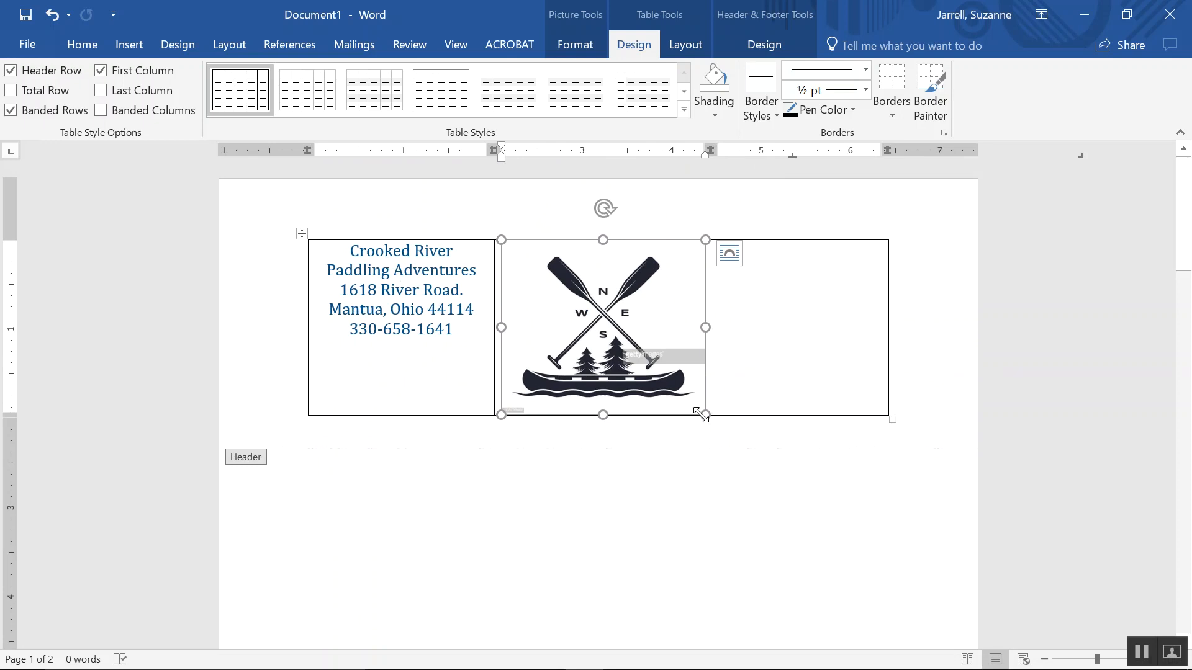
pyautogui.moveTo(706, 415); pyautogui.dragTo(642, 355)
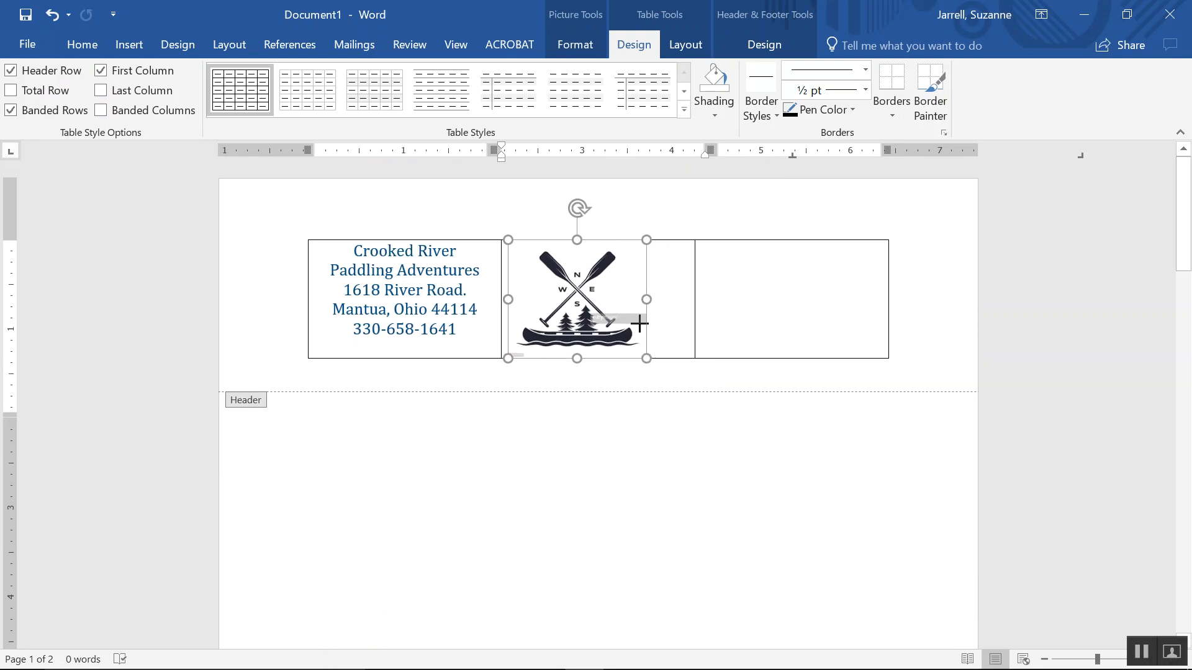
pyautogui.moveTo(634, 311)
pyautogui.mouseDown()
pyautogui.moveTo(612, 304)
pyautogui.moveTo(626, 314)
pyautogui.mouseUp()
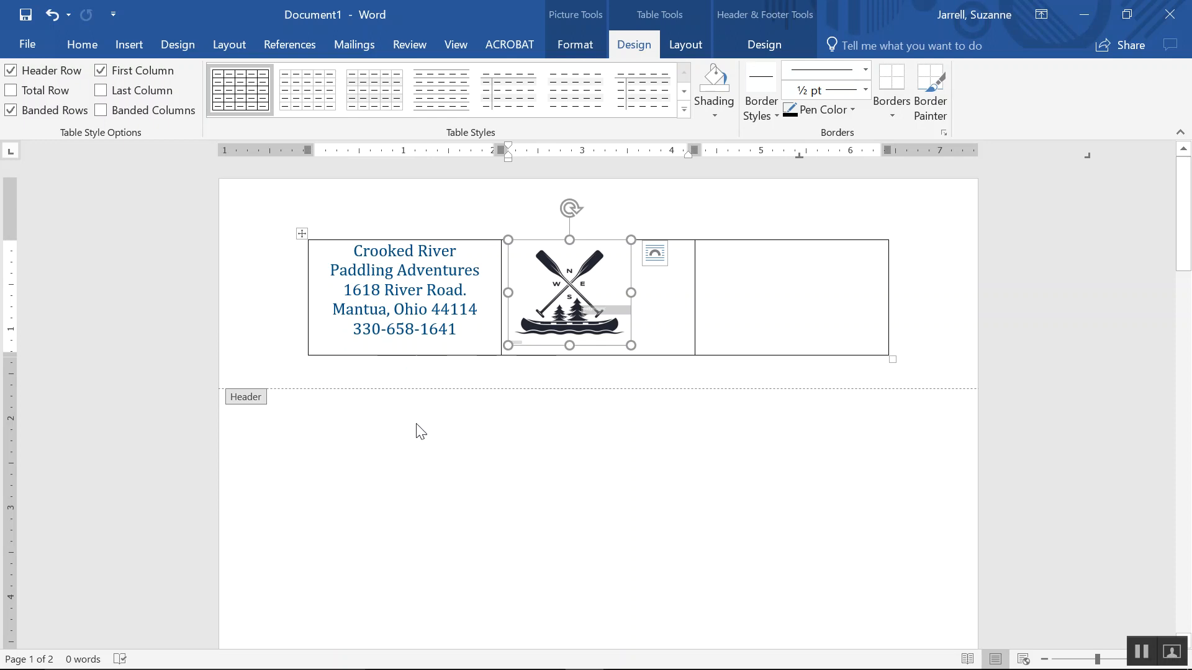
pyautogui.click(753, 298)
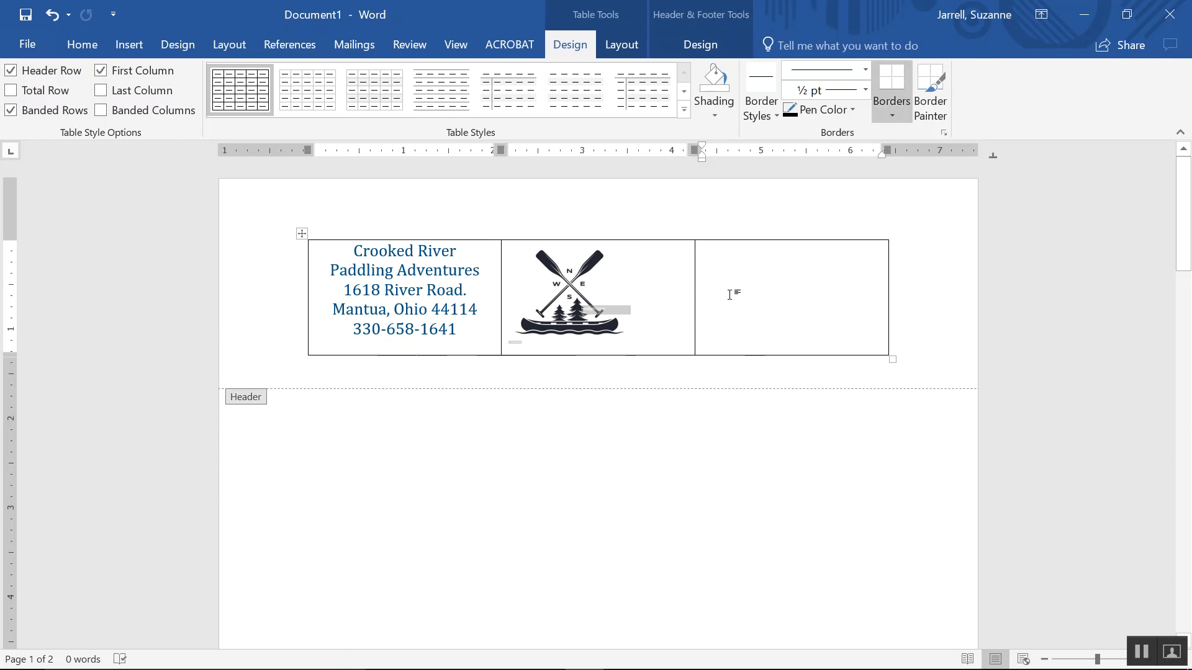
# - Enter the sender's name with the title Adventure Specialist below it in the third header cell
pyautogui.write('SUzanne Jarrel')
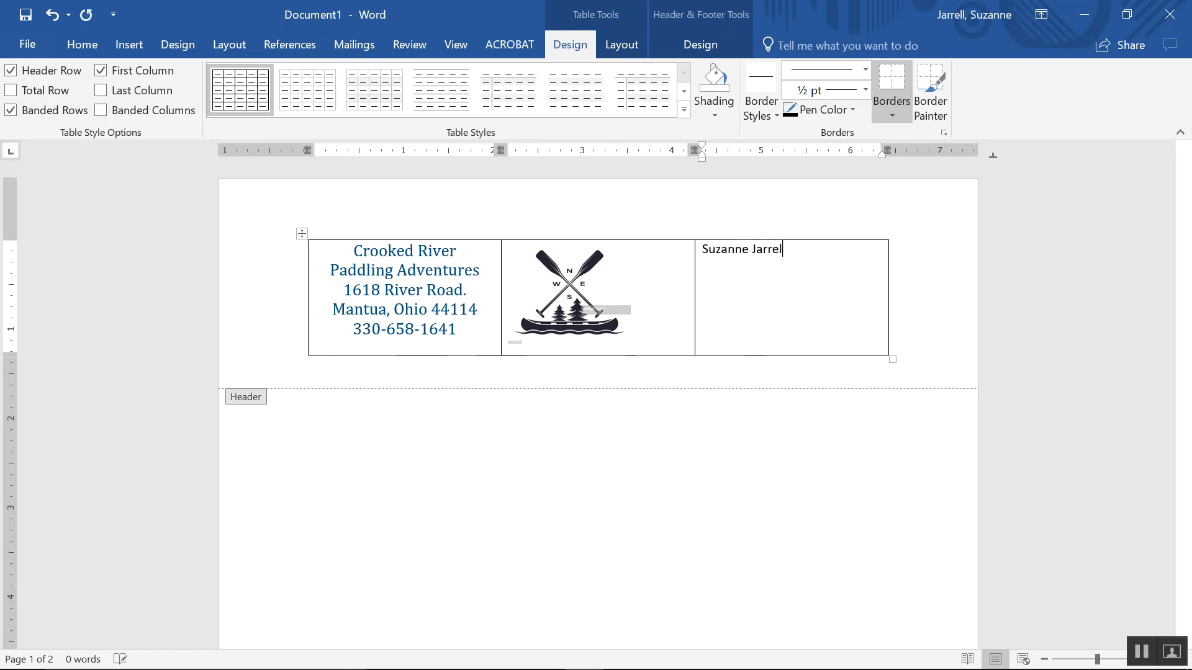
pyautogui.write('d')
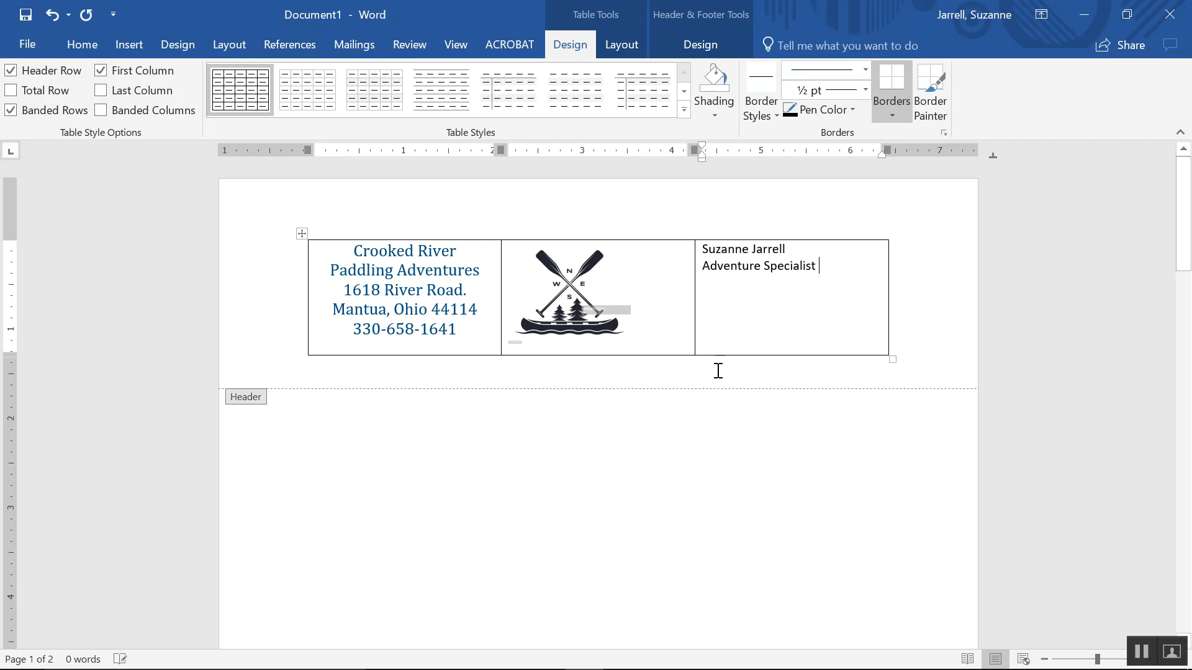
pyautogui.click(748, 372)
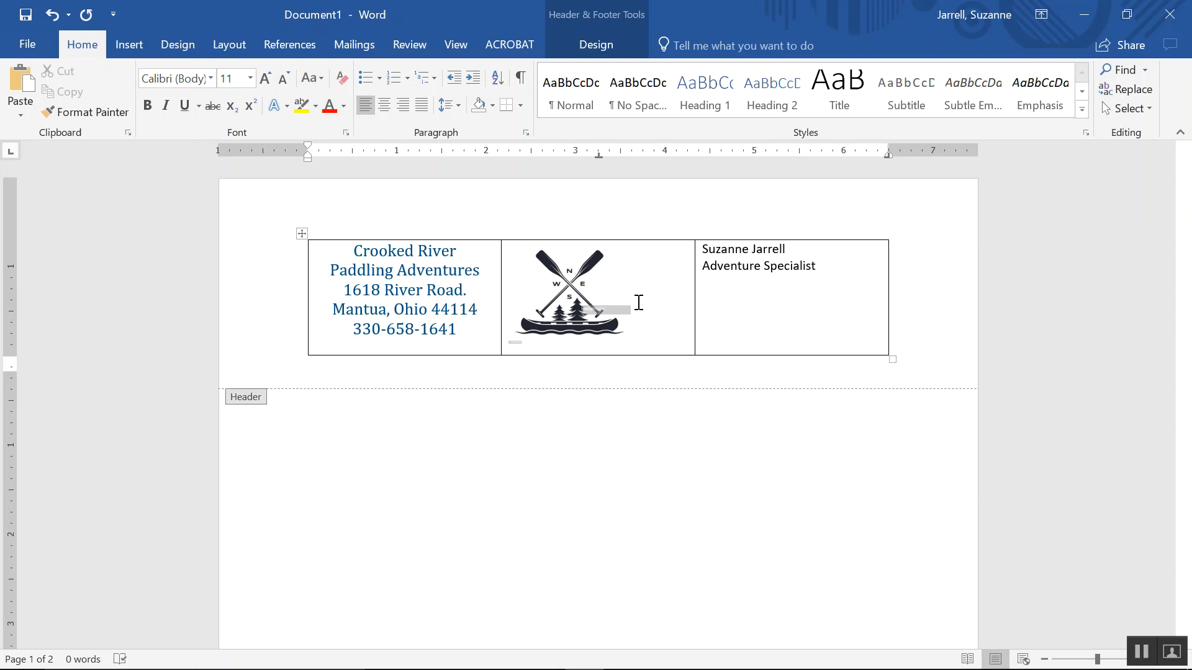
pyautogui.click(1136, 654)
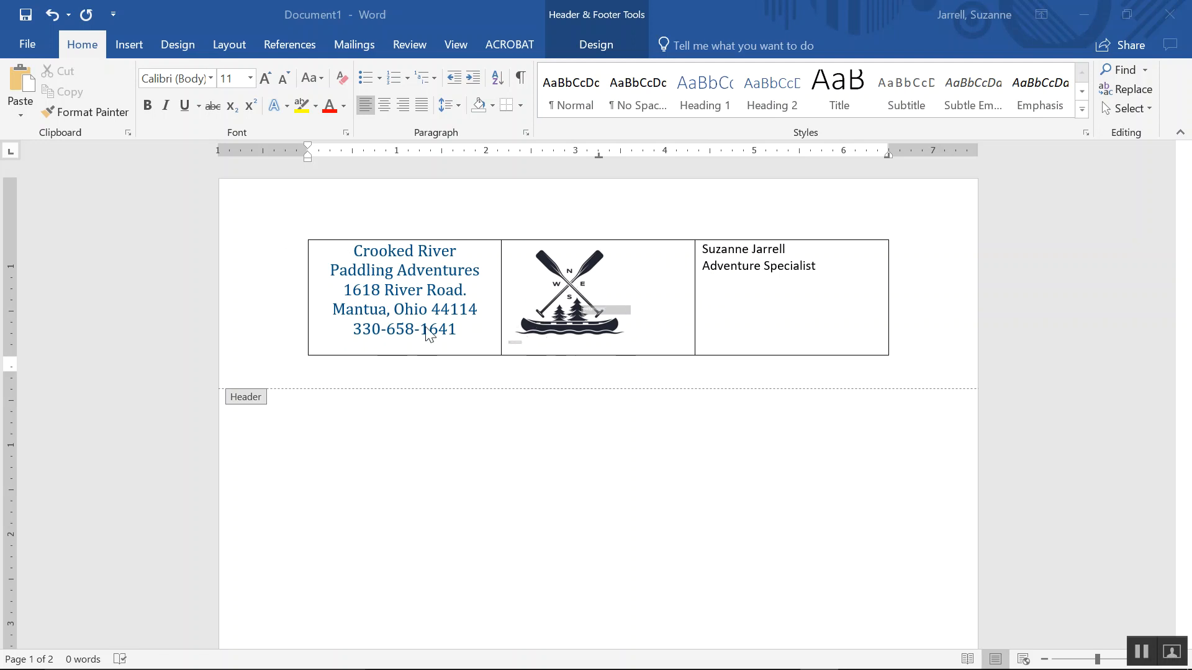
# - Format 'Crooked River Paddling Adventures' as bold, 12 pt, dark blue text
pyautogui.click(354, 263)
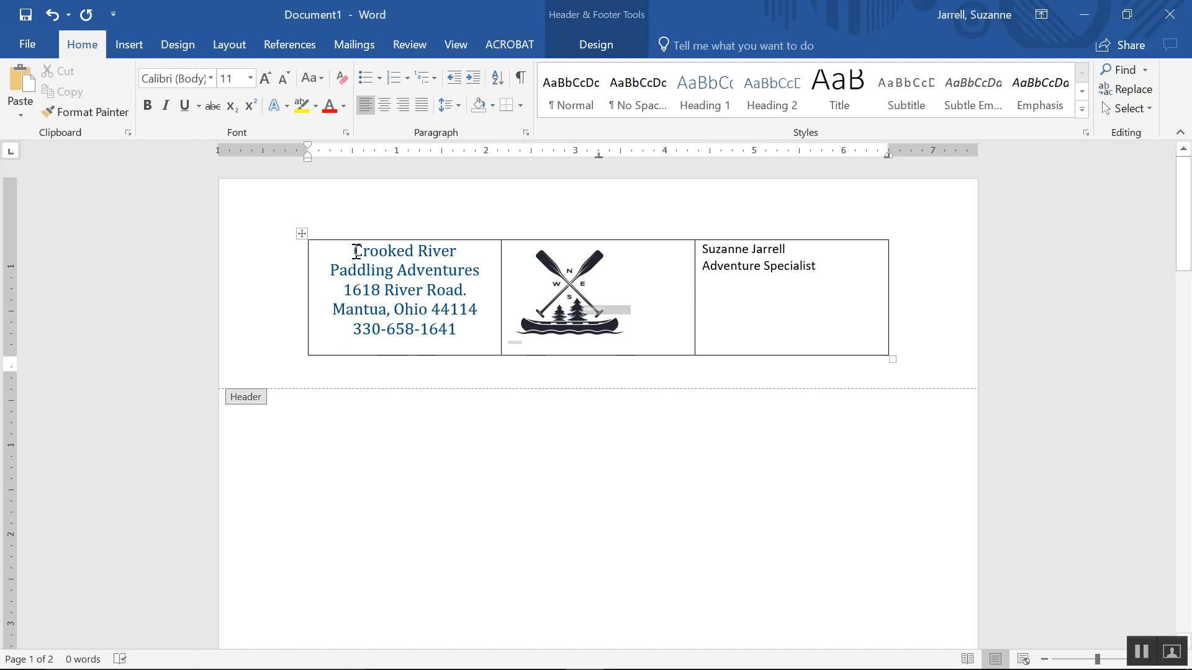
pyautogui.moveTo(357, 252); pyautogui.dragTo(463, 265)
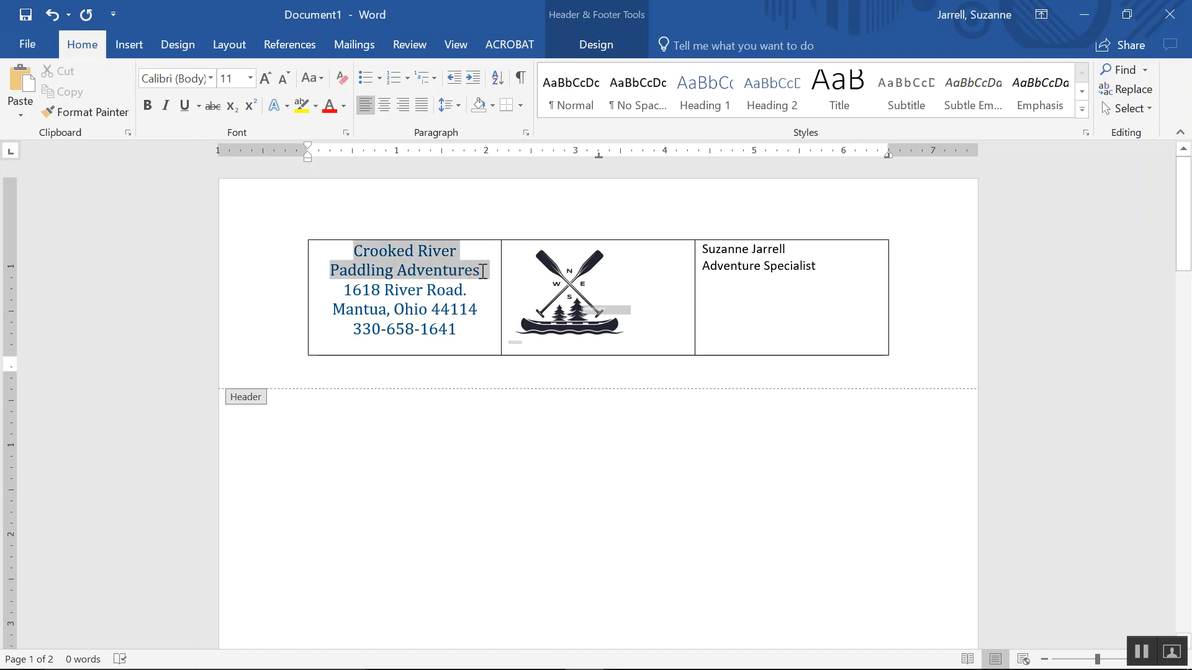
pyautogui.moveTo(483, 271); pyautogui.dragTo(484, 271)
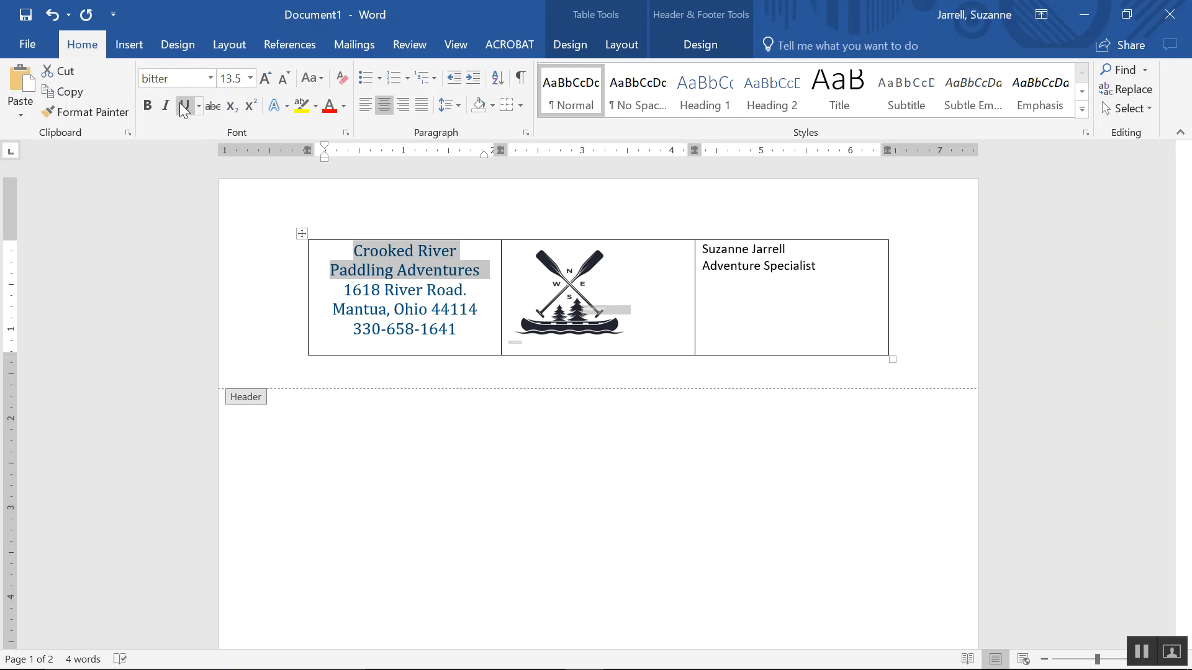
pyautogui.click(148, 106)
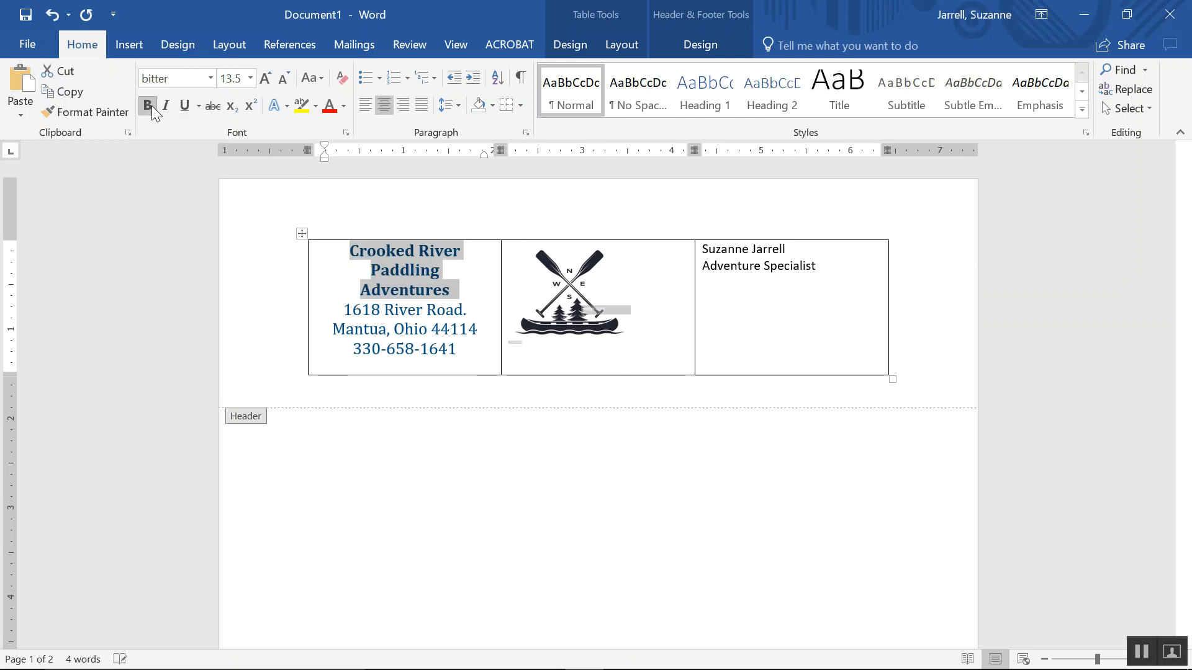
pyautogui.click(250, 79)
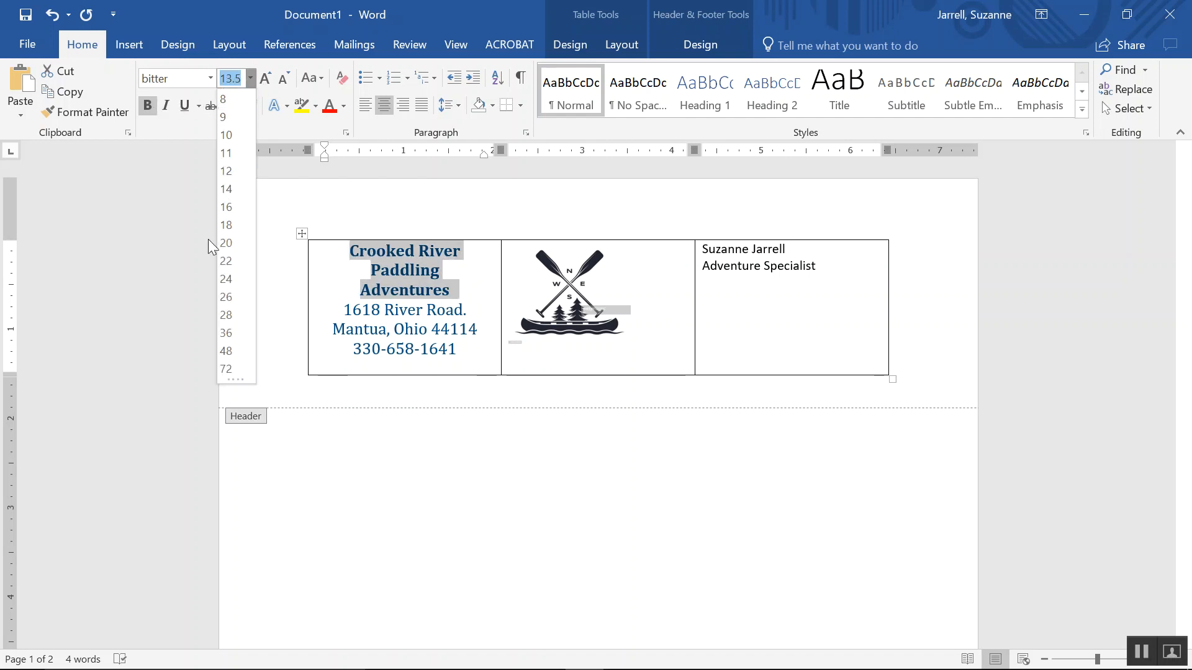
pyautogui.click(231, 174)
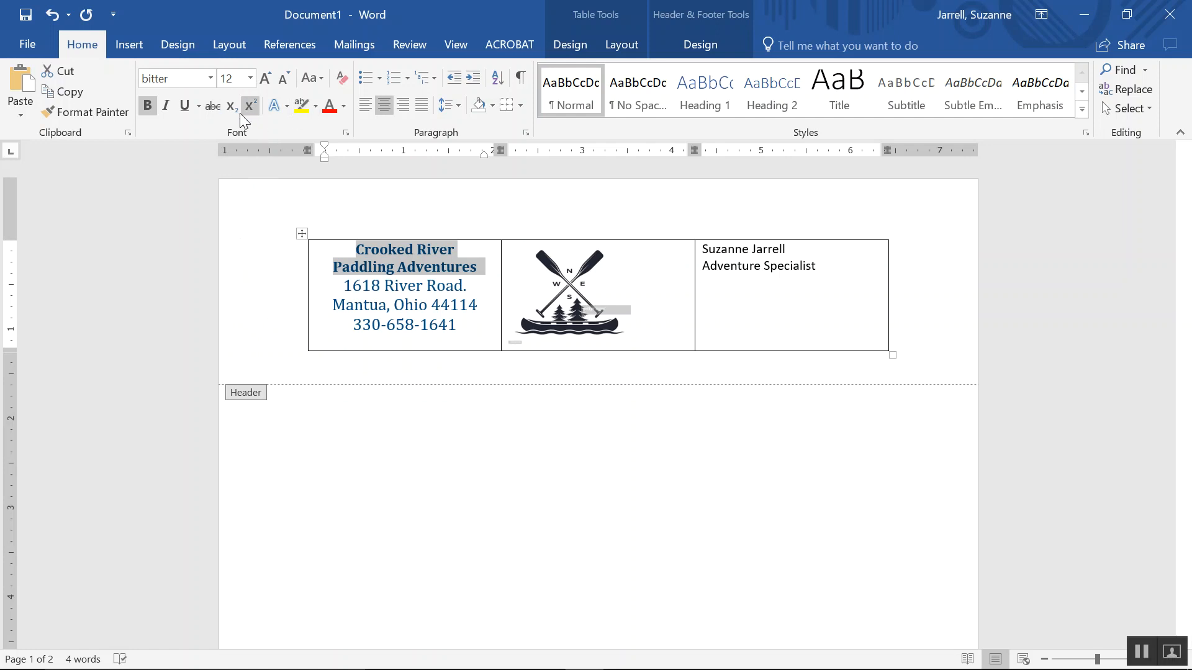
pyautogui.click(344, 106)
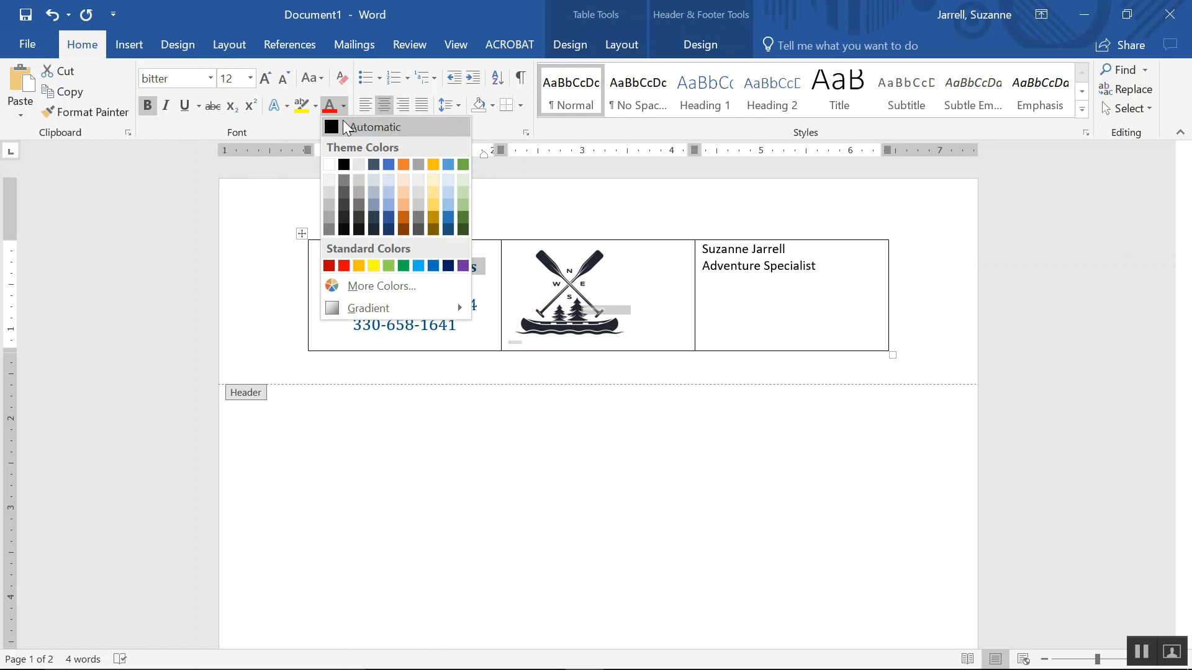
pyautogui.click(463, 230)
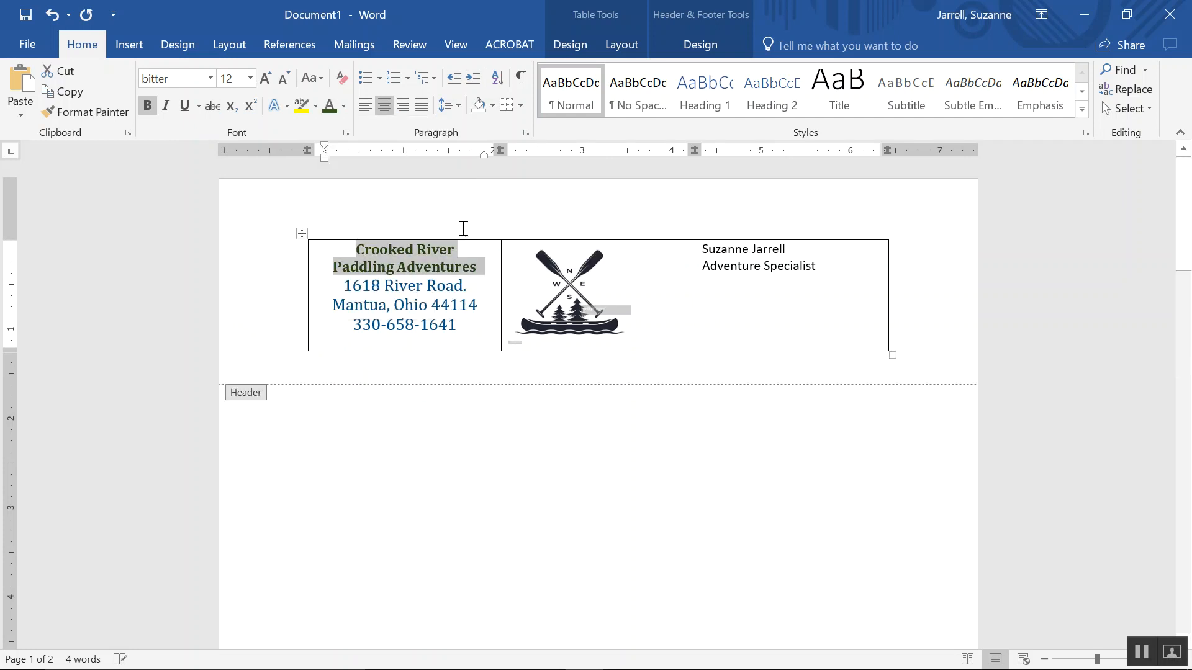
pyautogui.click(343, 106)
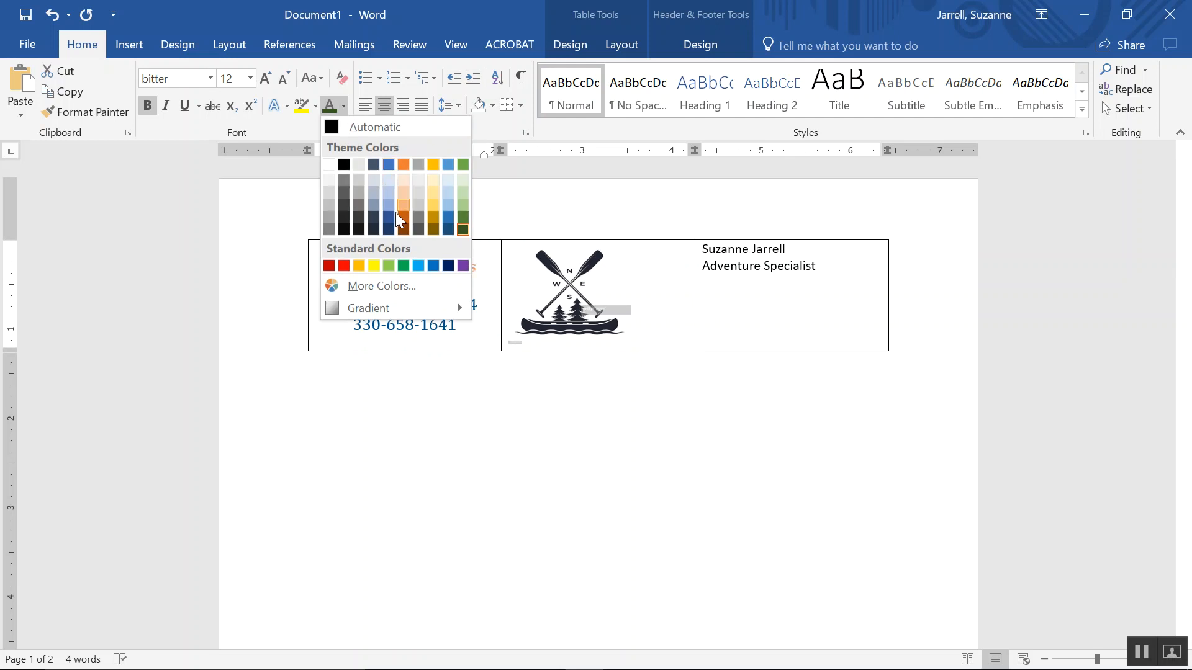
pyautogui.click(389, 229)
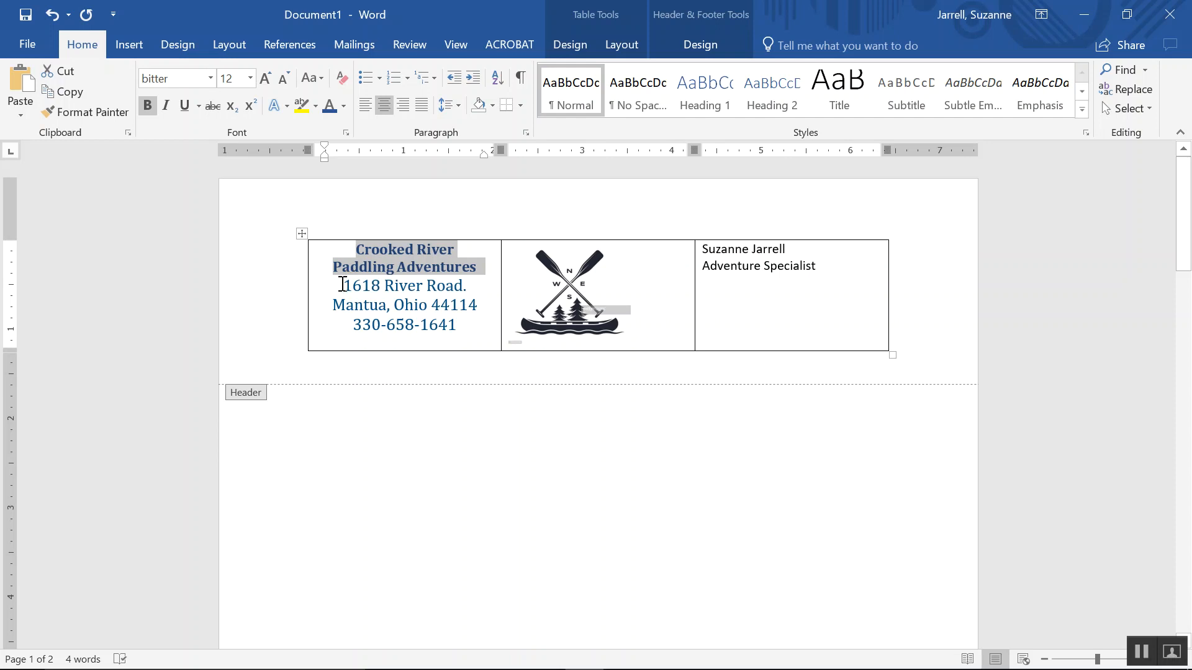
# - Set the address lines to 12 pt Times New Roman and move the phone number below the 44114 zip
pyautogui.moveTo(343, 285); pyautogui.dragTo(481, 332)
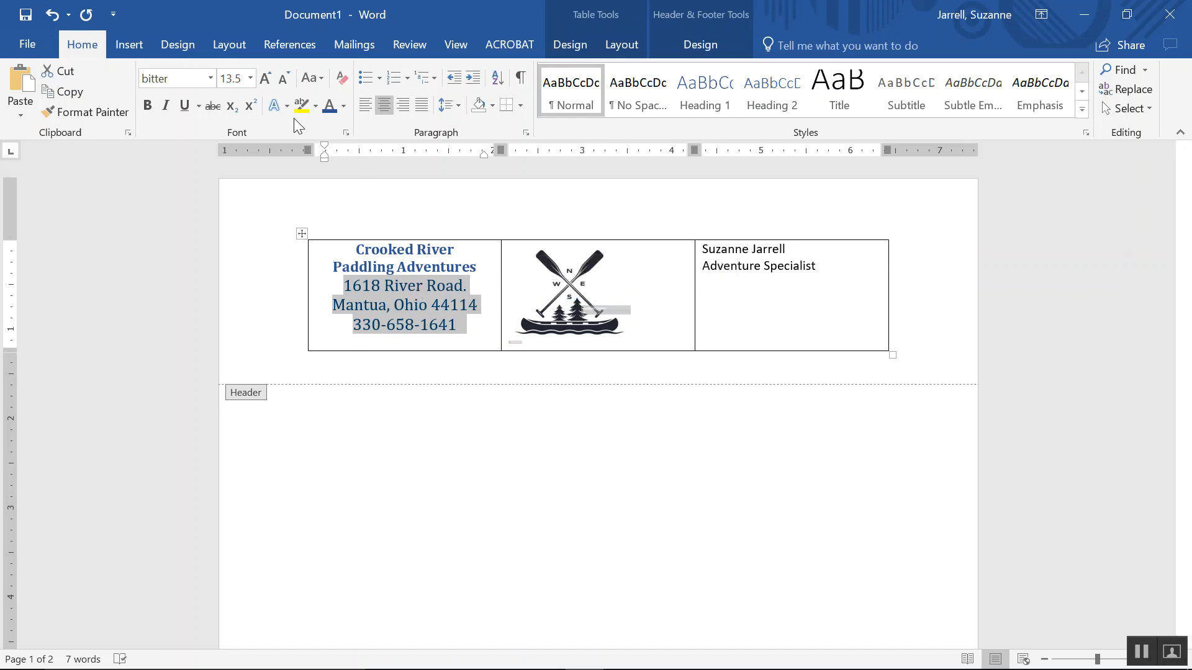
pyautogui.click(249, 82)
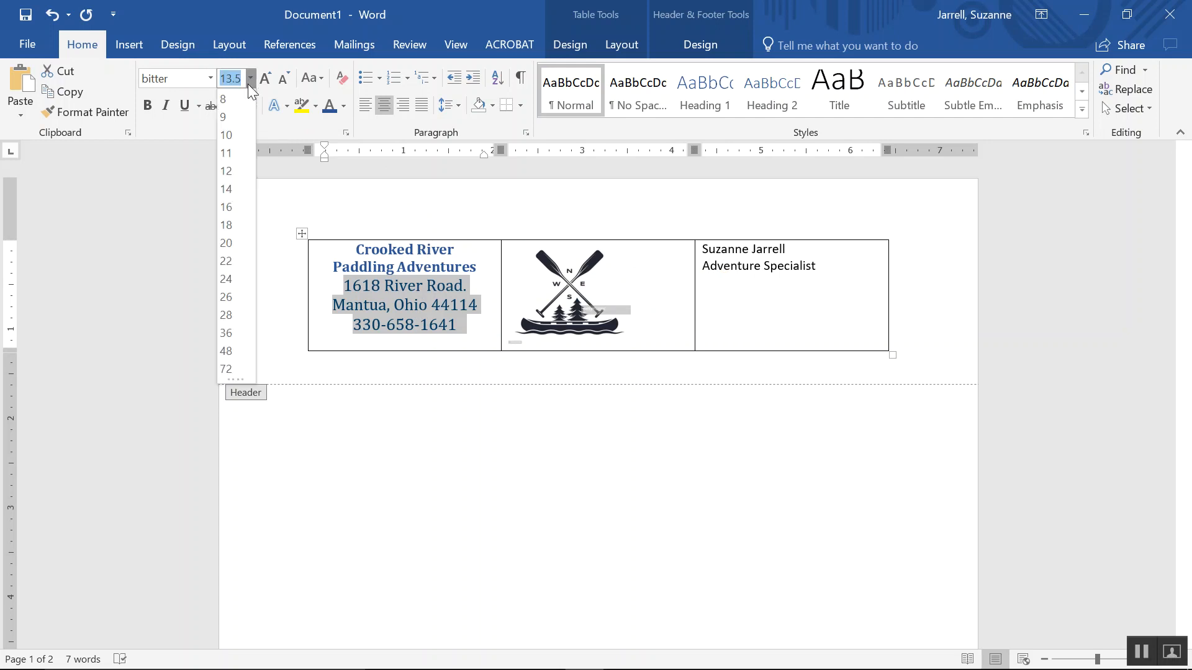
pyautogui.click(228, 171)
pyautogui.click(210, 79)
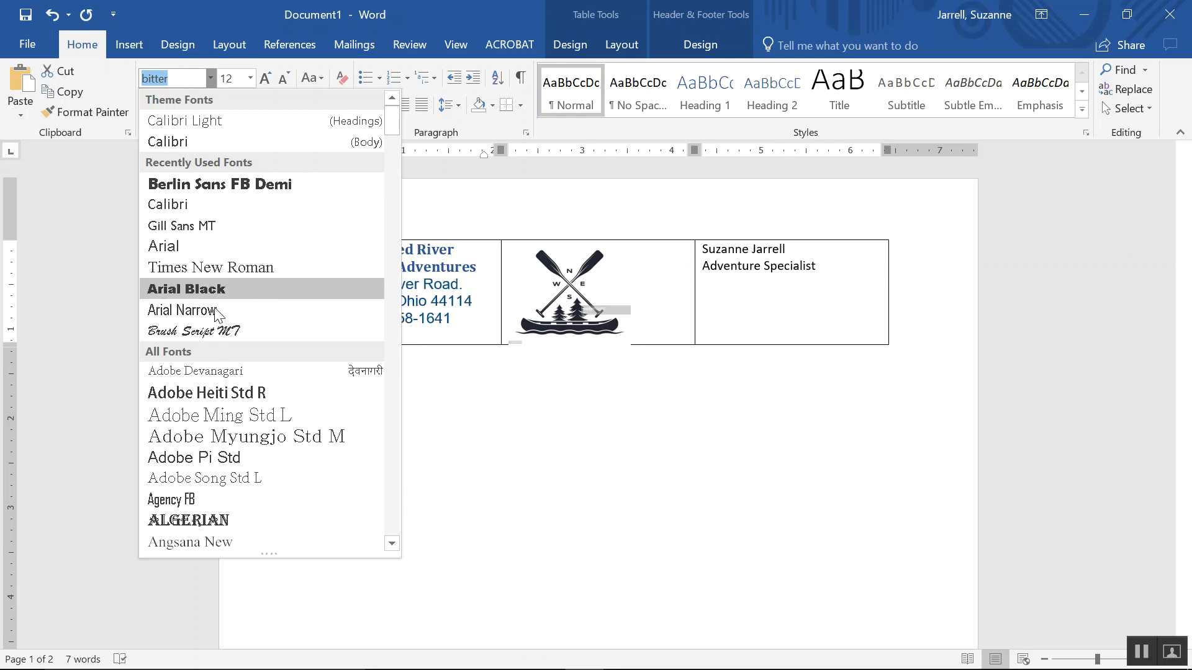
pyautogui.scroll(-7, 215, 447)
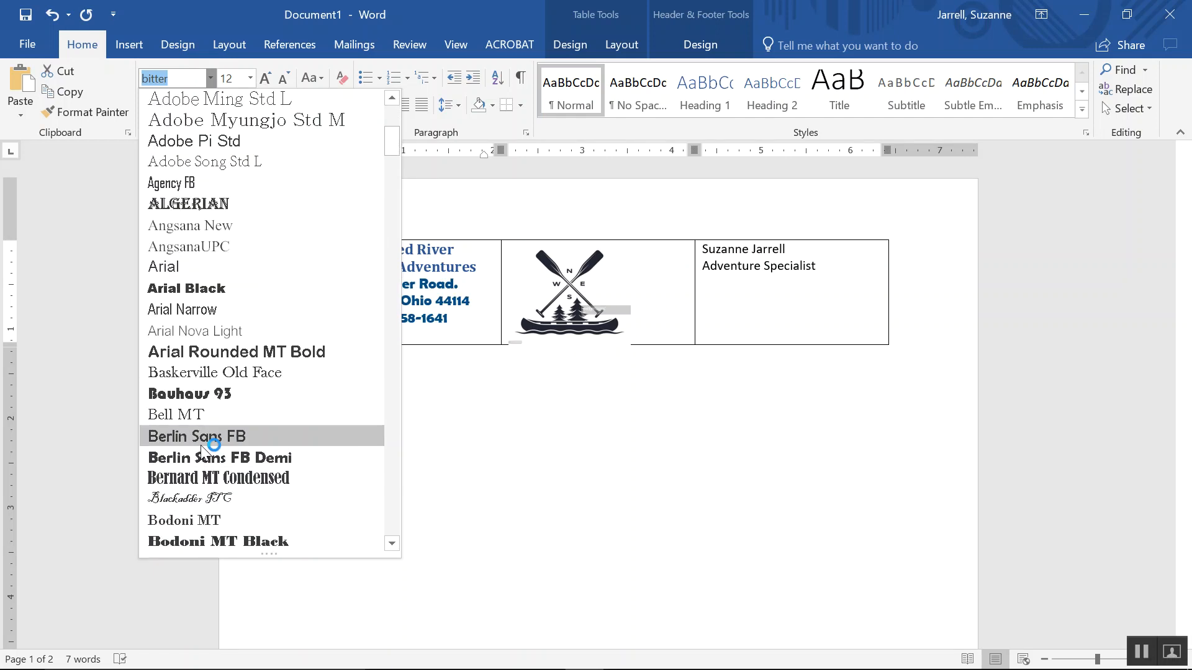
pyautogui.scroll(7, 205, 438)
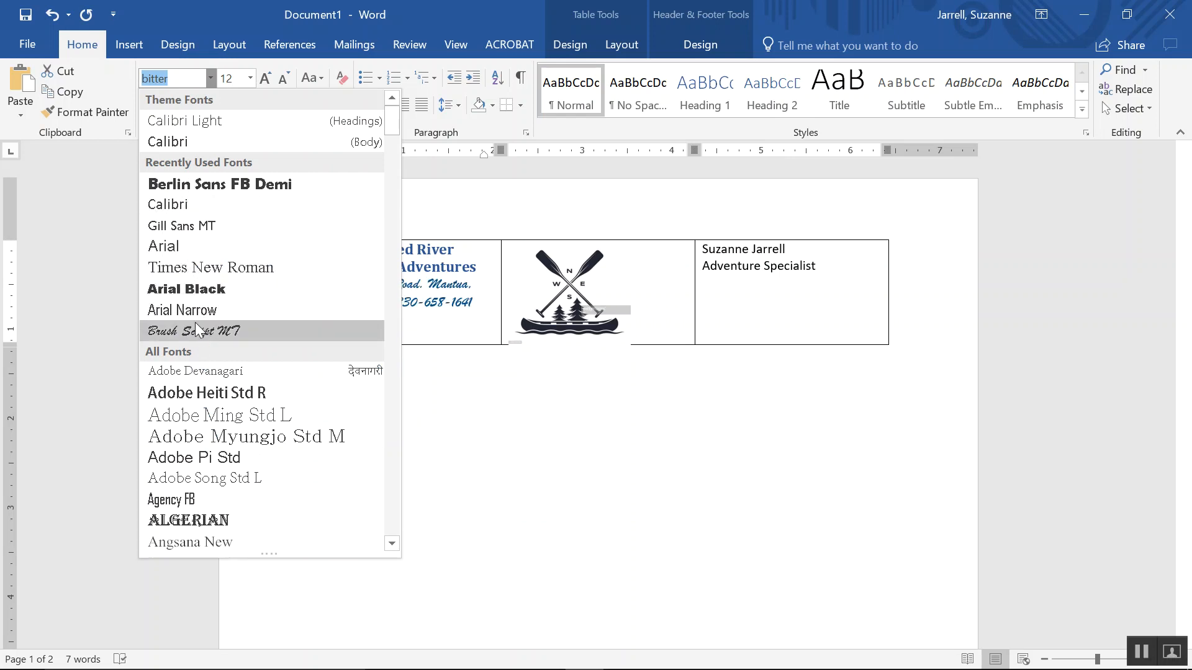
pyautogui.click(193, 270)
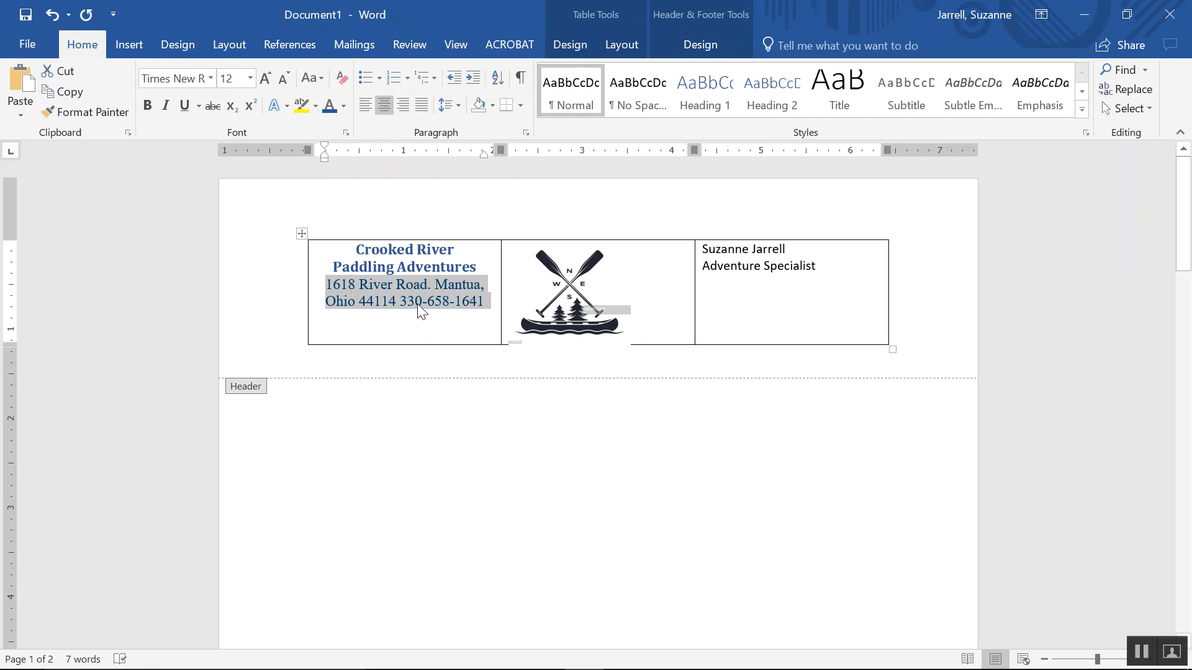
pyautogui.click(397, 306)
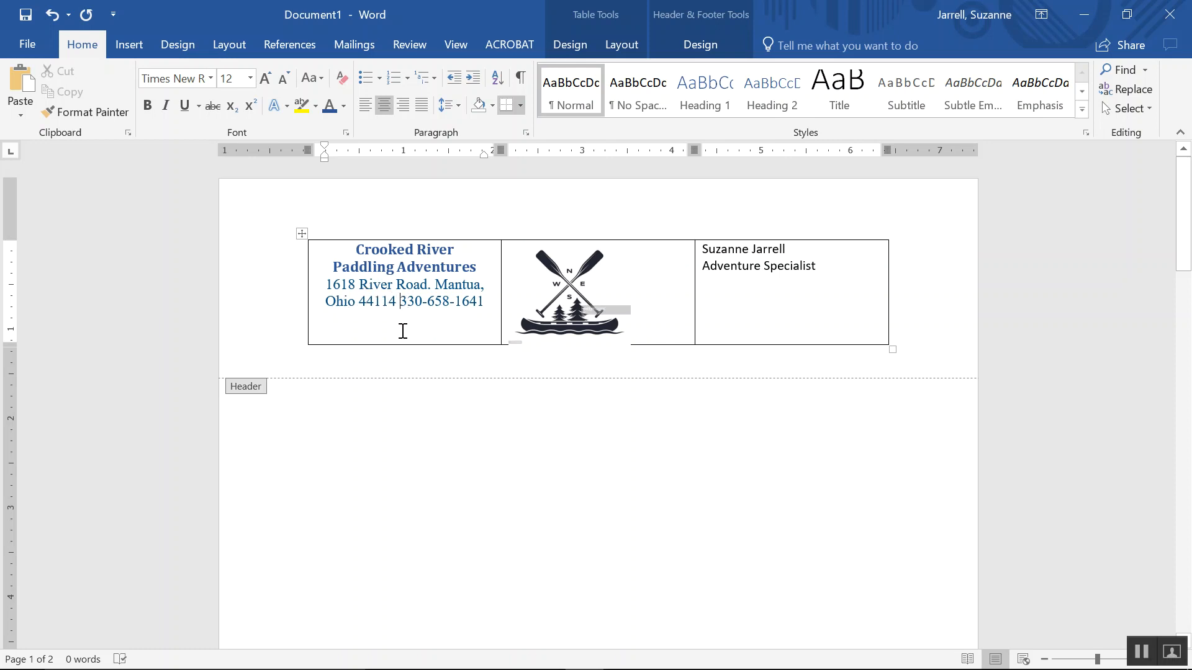
pyautogui.press('Return')
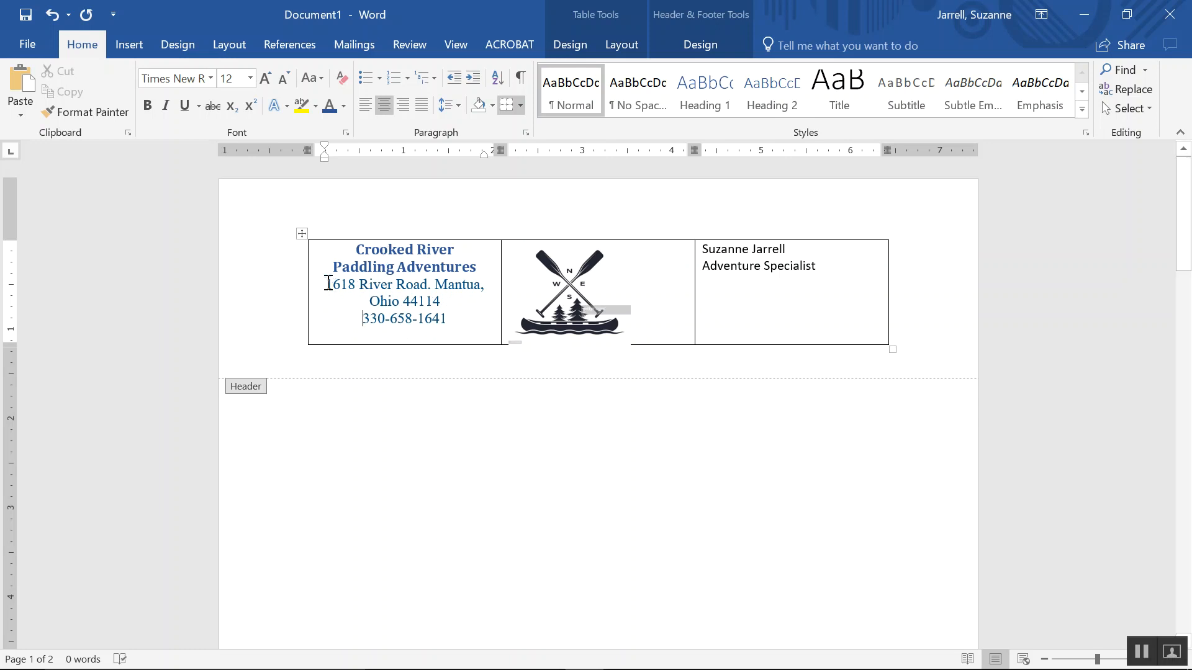
# - Change the address and phone number lines to Automatic black font colour
pyautogui.moveTo(329, 286); pyautogui.dragTo(457, 325)
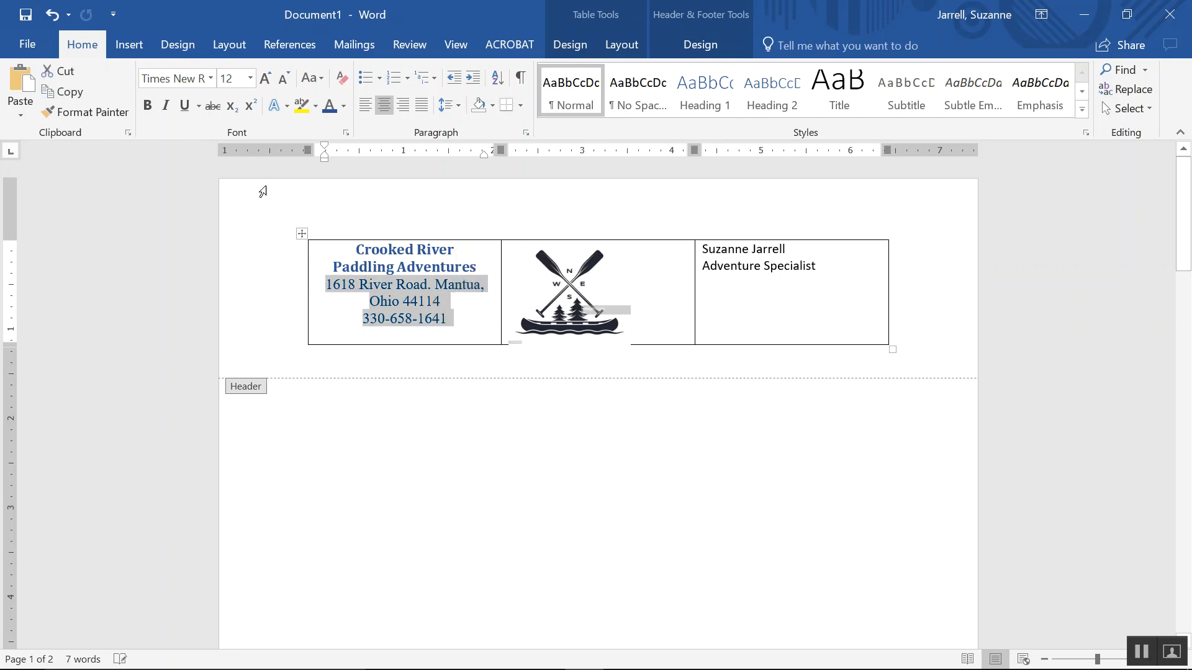
pyautogui.click(343, 112)
pyautogui.click(329, 124)
pyautogui.click(231, 309)
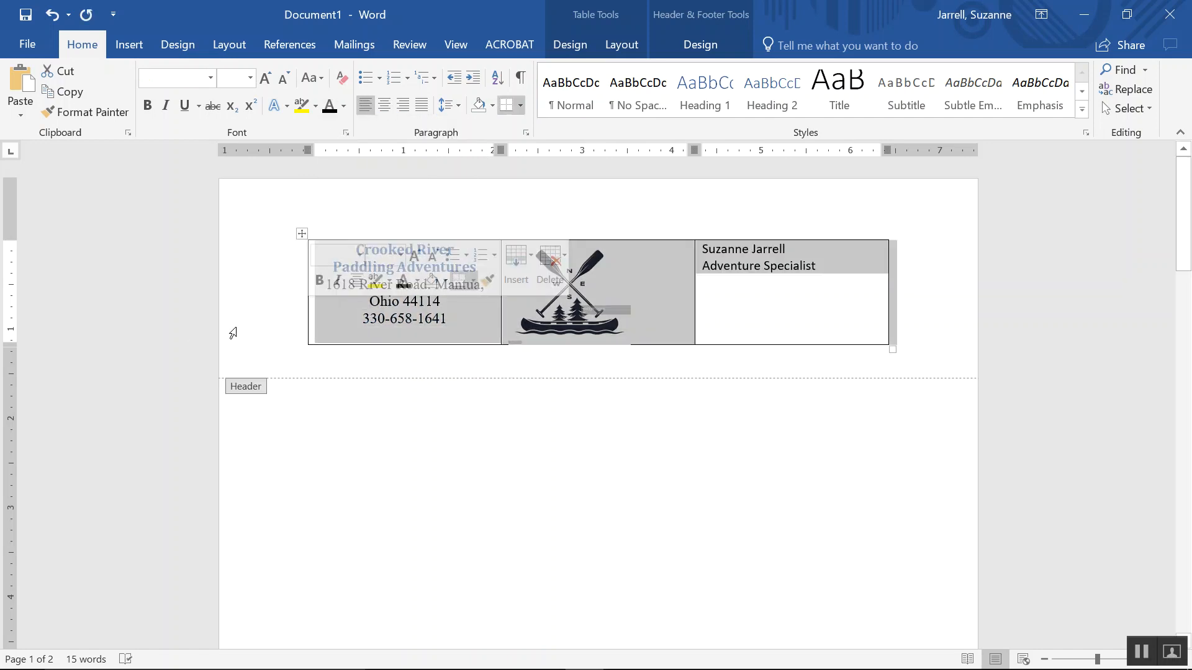
pyautogui.click(490, 370)
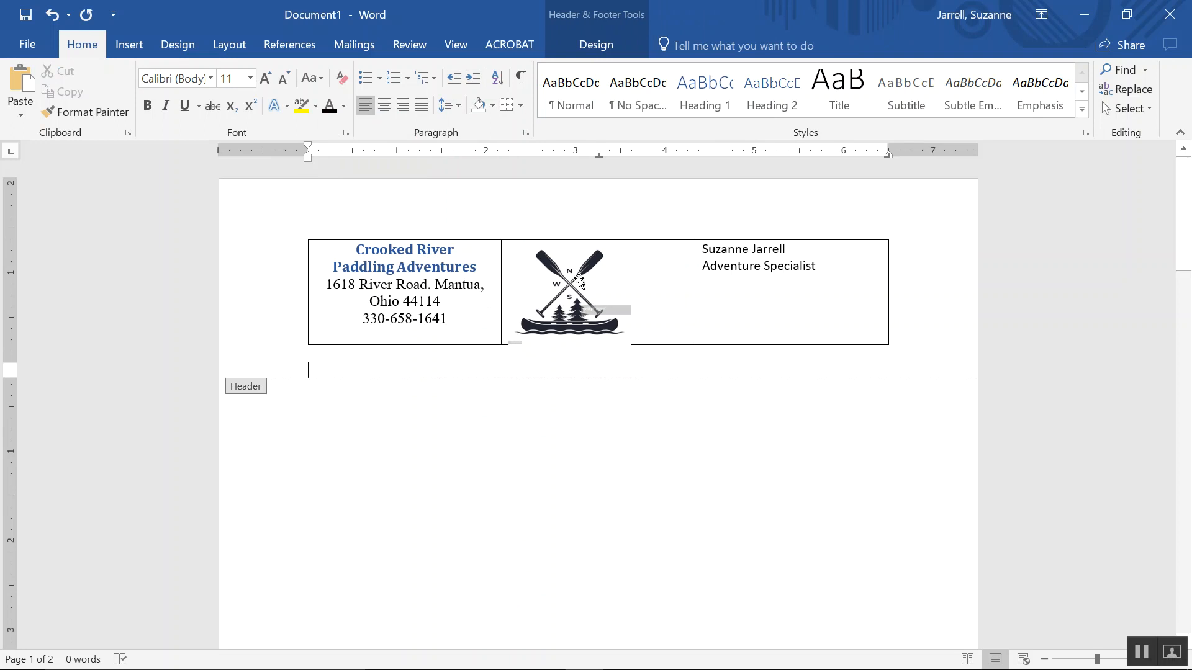
pyautogui.click(567, 299)
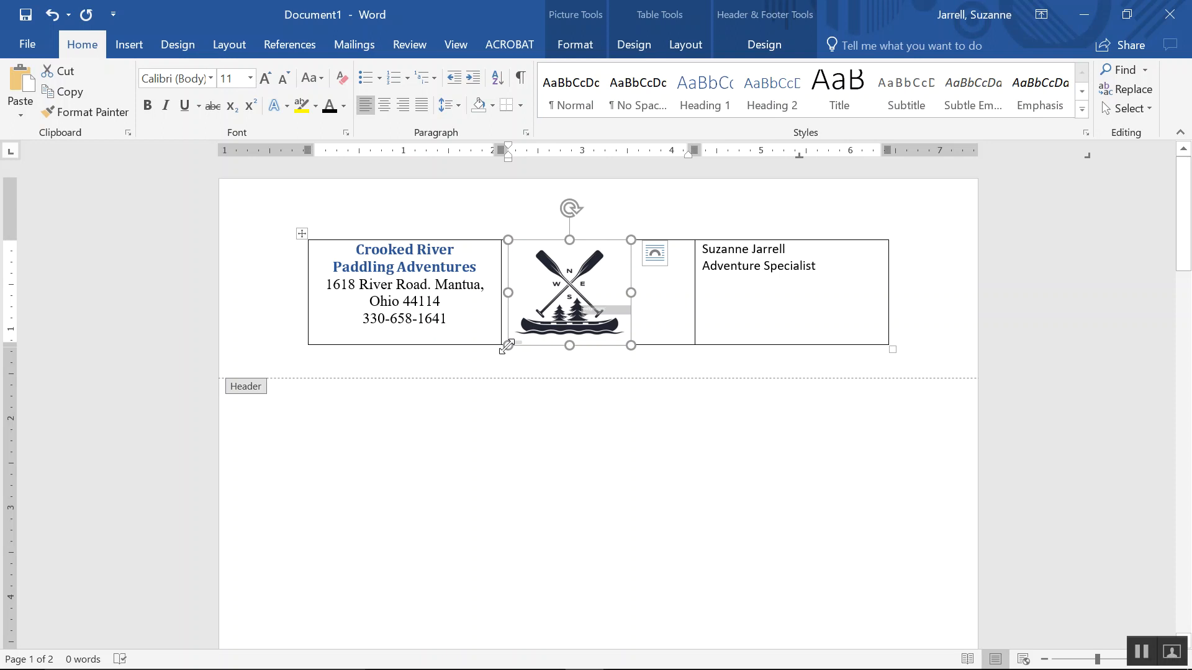
# - Delete the spaces before the canoe logo and centre it in the middle cell
pyautogui.click(671, 334)
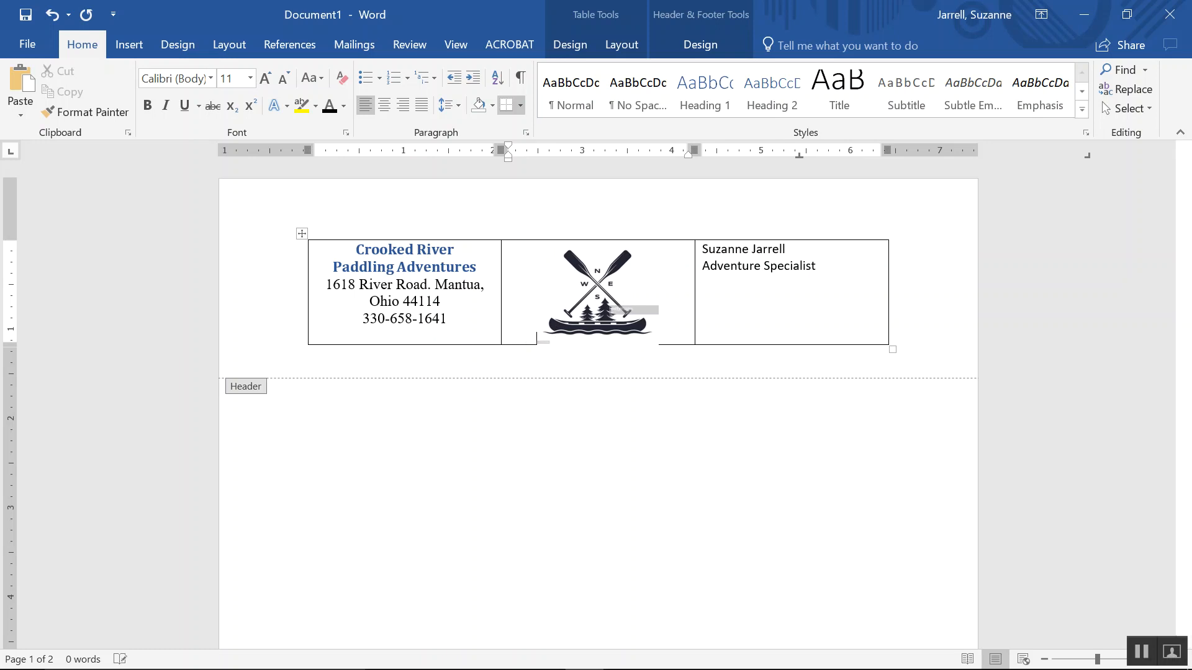
pyautogui.press('BackSpace')
pyautogui.press('BackSpace')
pyautogui.press('BackSpace')
pyautogui.press('BackSpace')
pyautogui.press('BackSpace')
pyautogui.press('BackSpace')
pyautogui.press('BackSpace')
pyautogui.press('BackSpace')
pyautogui.press('BackSpace')
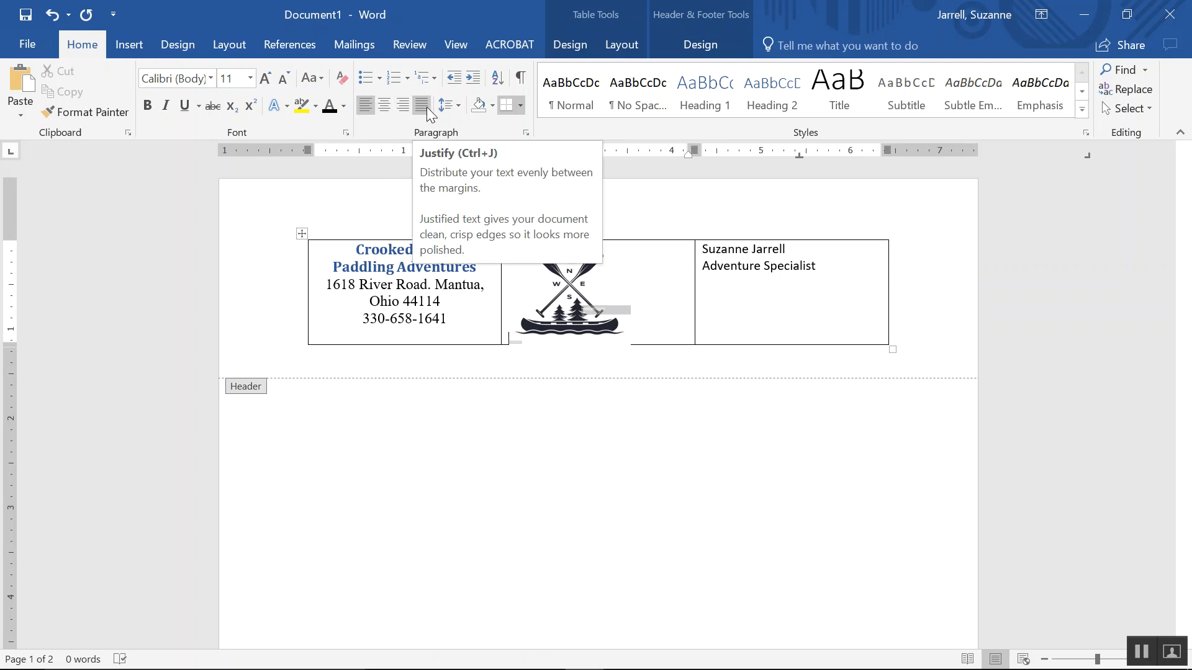
pyautogui.click(385, 109)
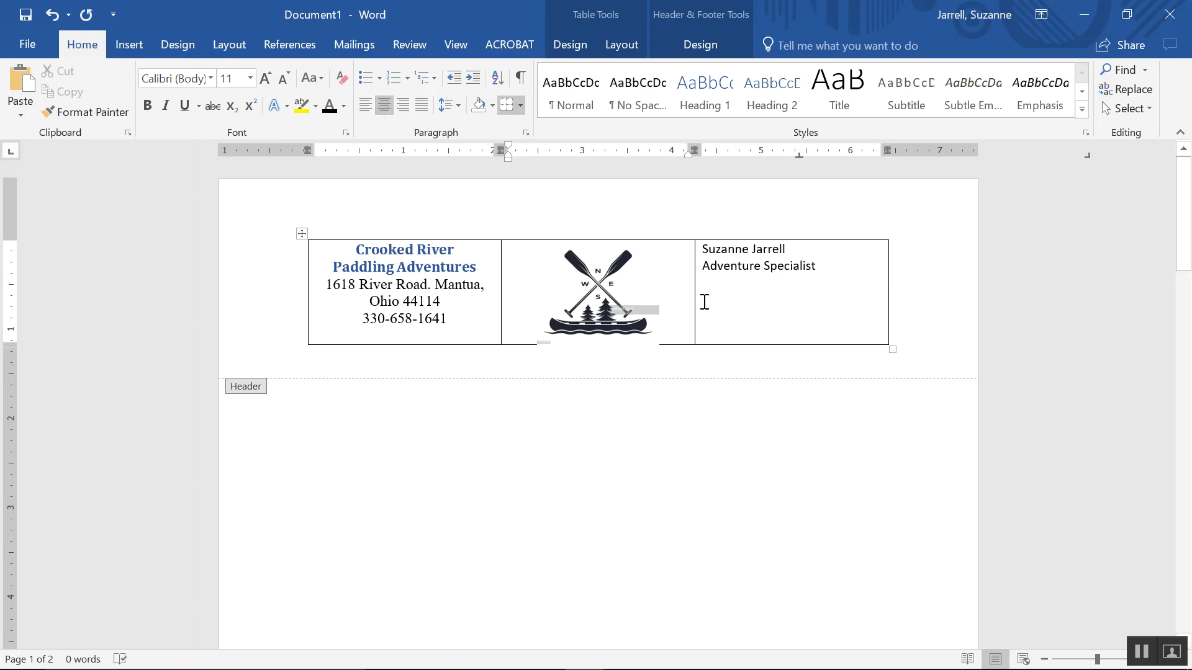
# - Centre the name and Adventure Specialist title and colour them dark blue
pyautogui.click(736, 310)
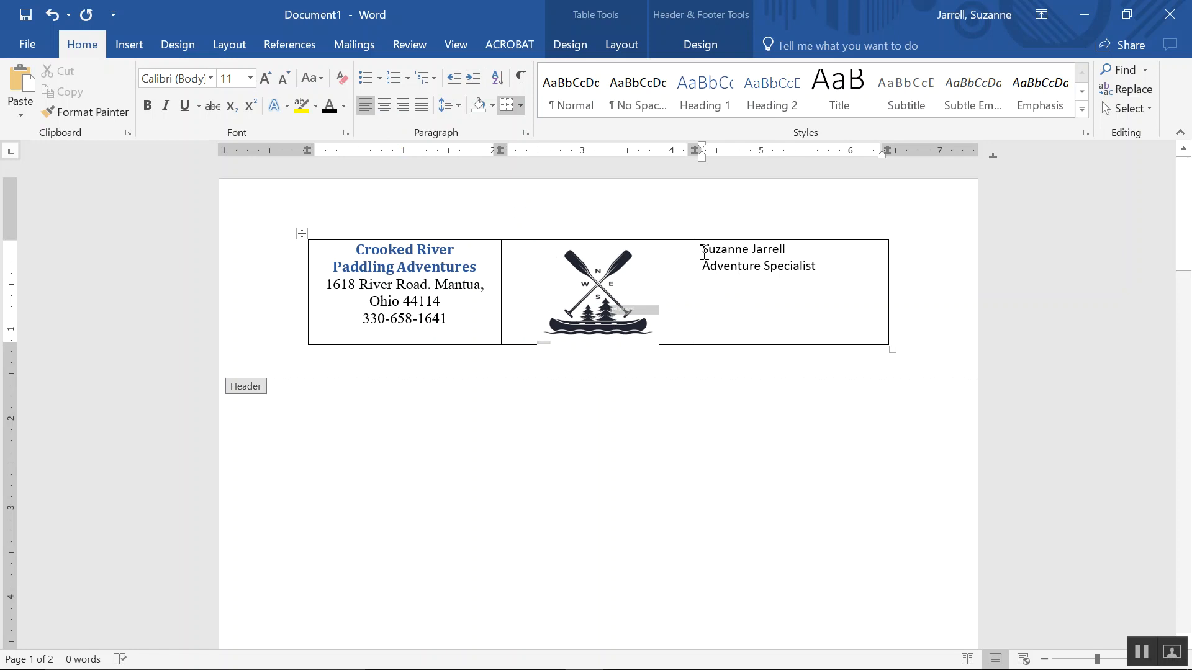
pyautogui.moveTo(705, 252); pyautogui.dragTo(834, 267)
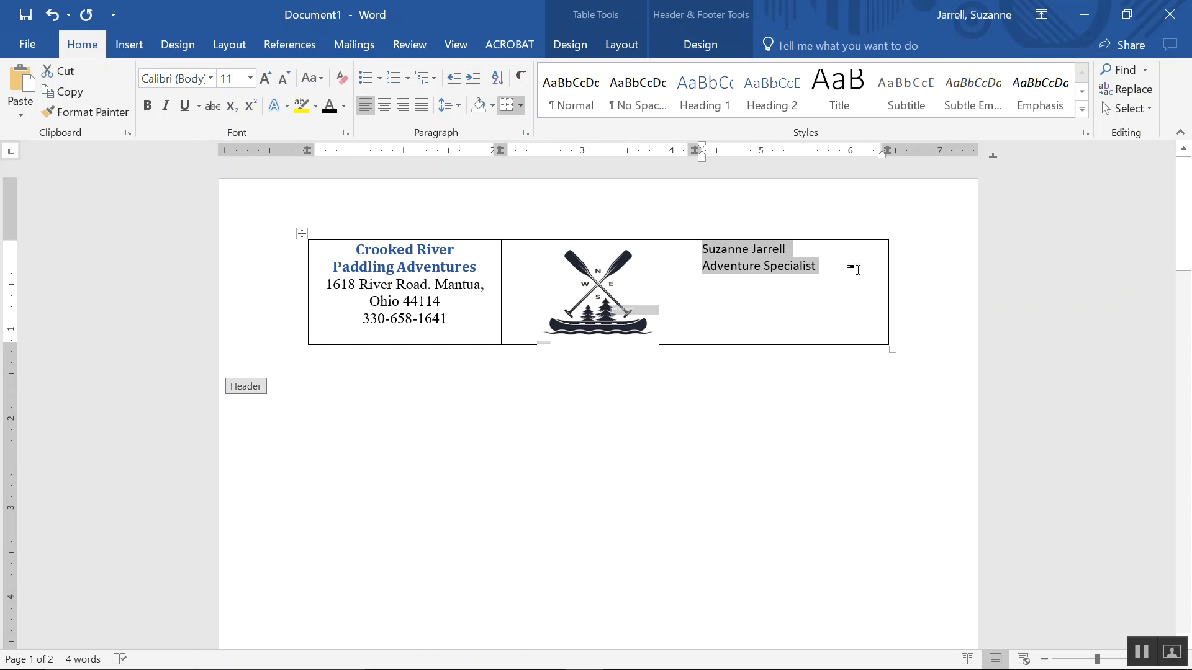
pyautogui.click(403, 106)
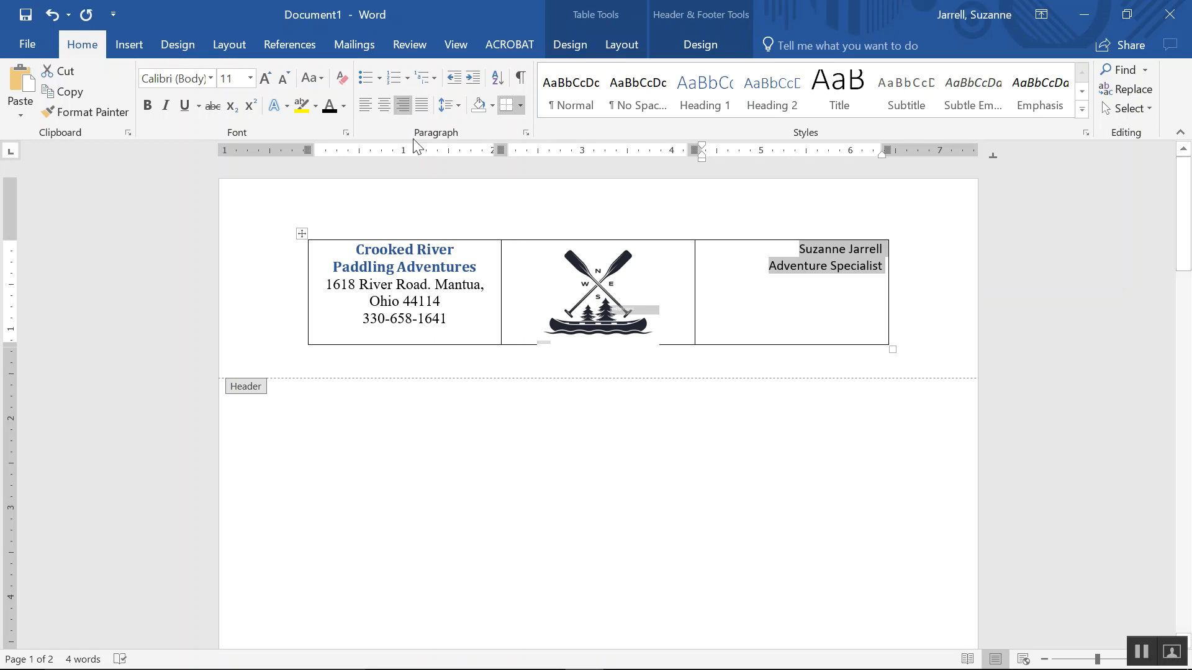
pyautogui.click(384, 106)
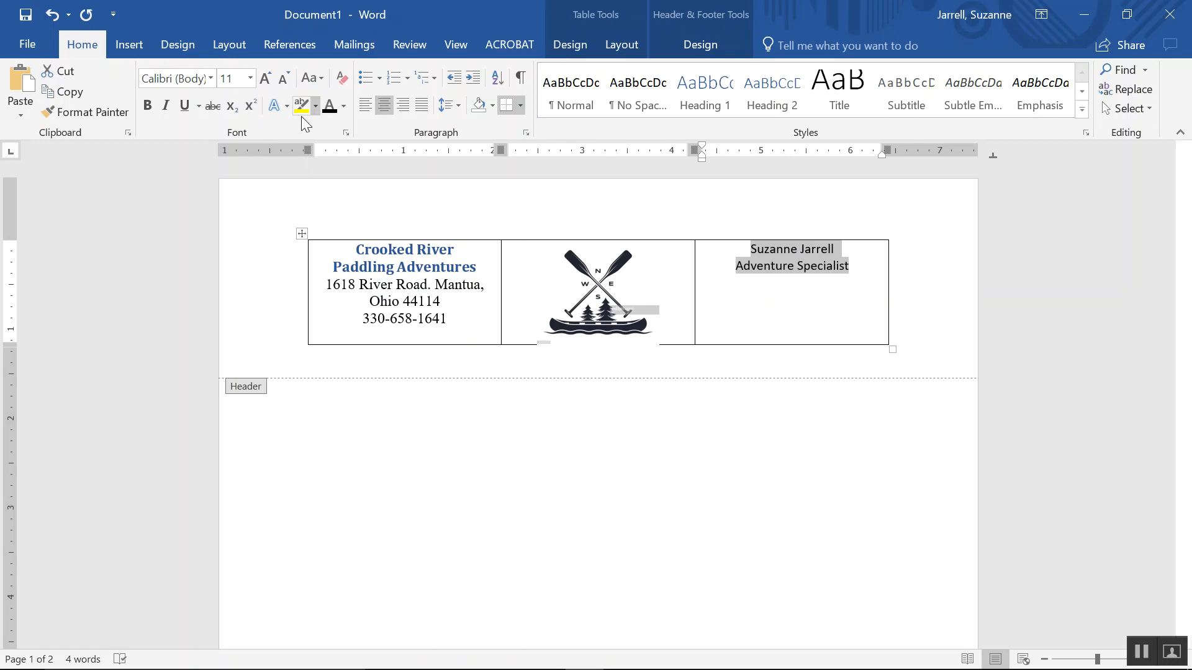
pyautogui.click(345, 110)
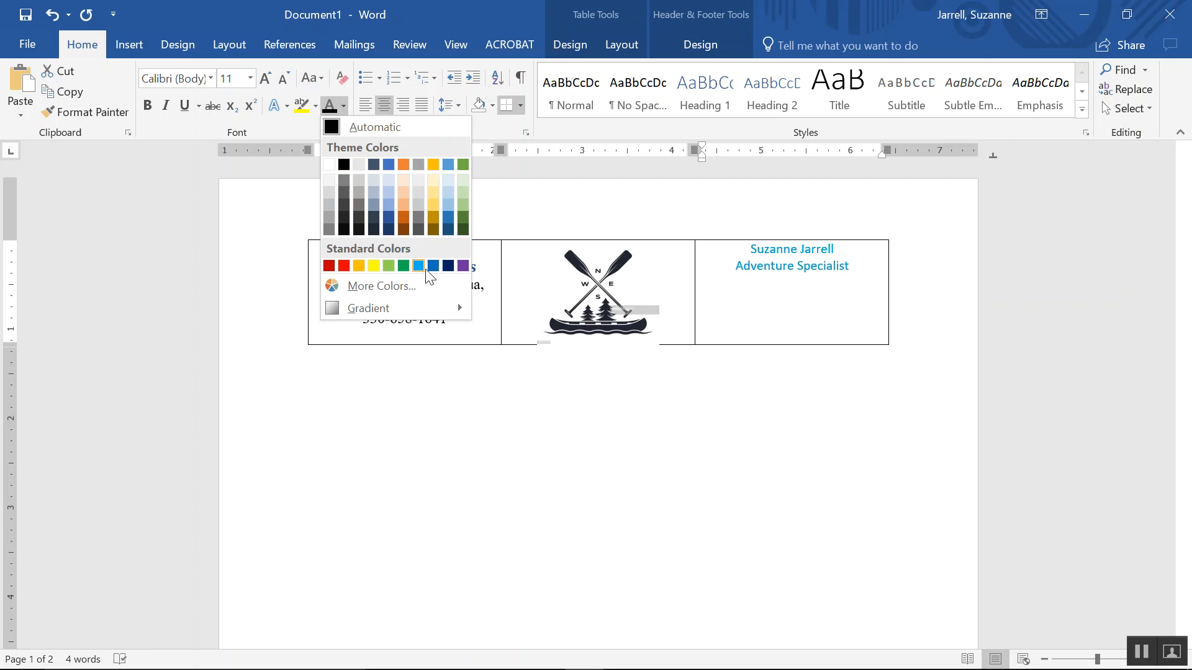
pyautogui.click(389, 222)
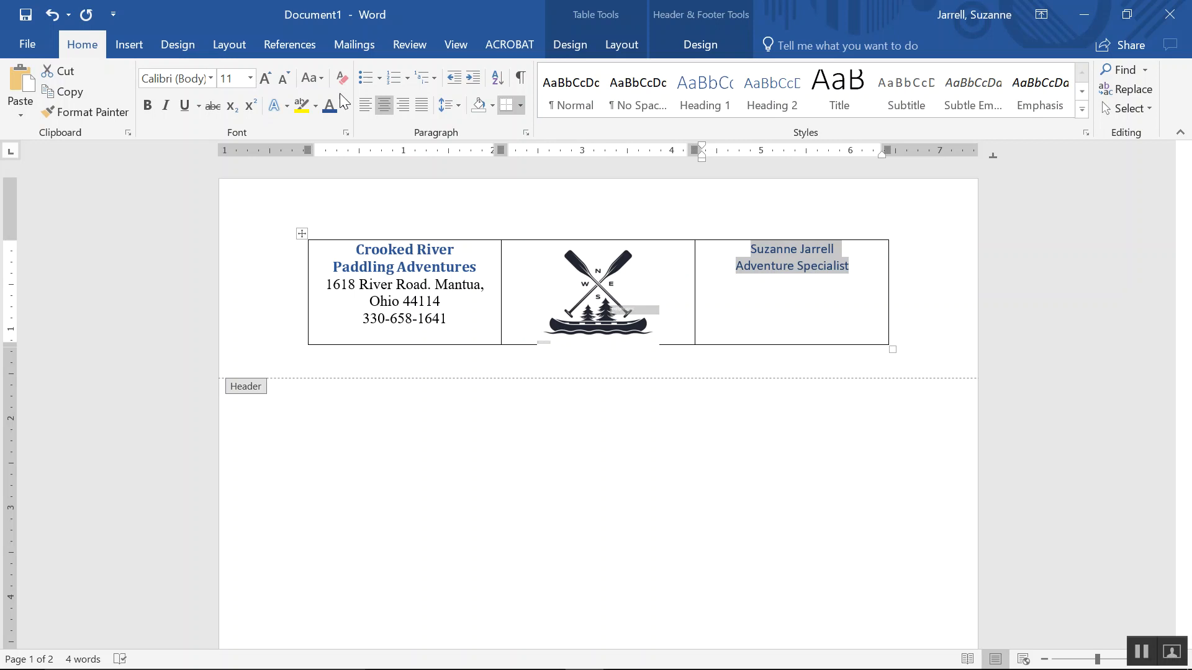
# - Set the name and title to Arial Black 12 pt and add a blank line above them
pyautogui.click(211, 79)
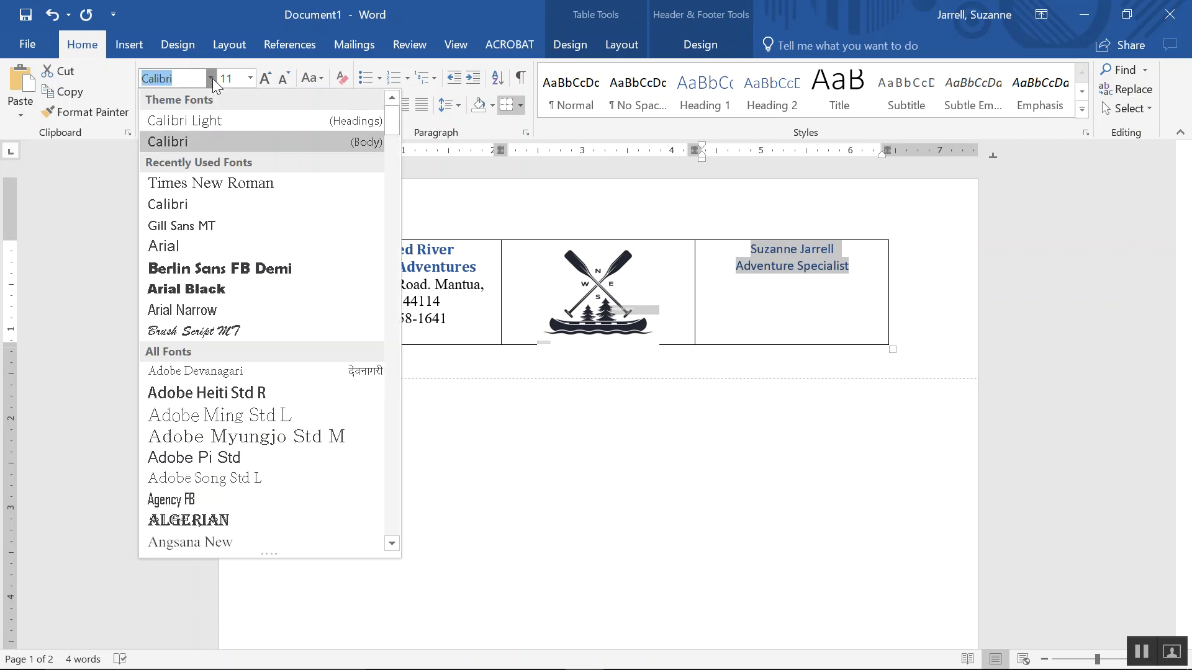
pyautogui.click(261, 288)
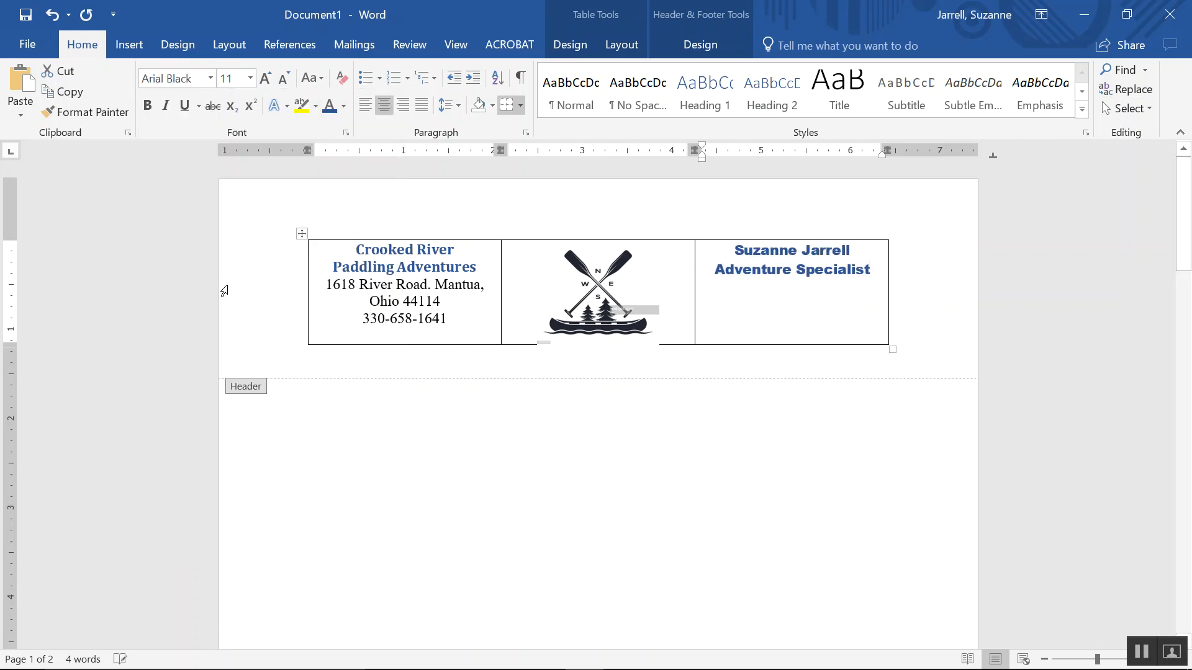
pyautogui.click(251, 78)
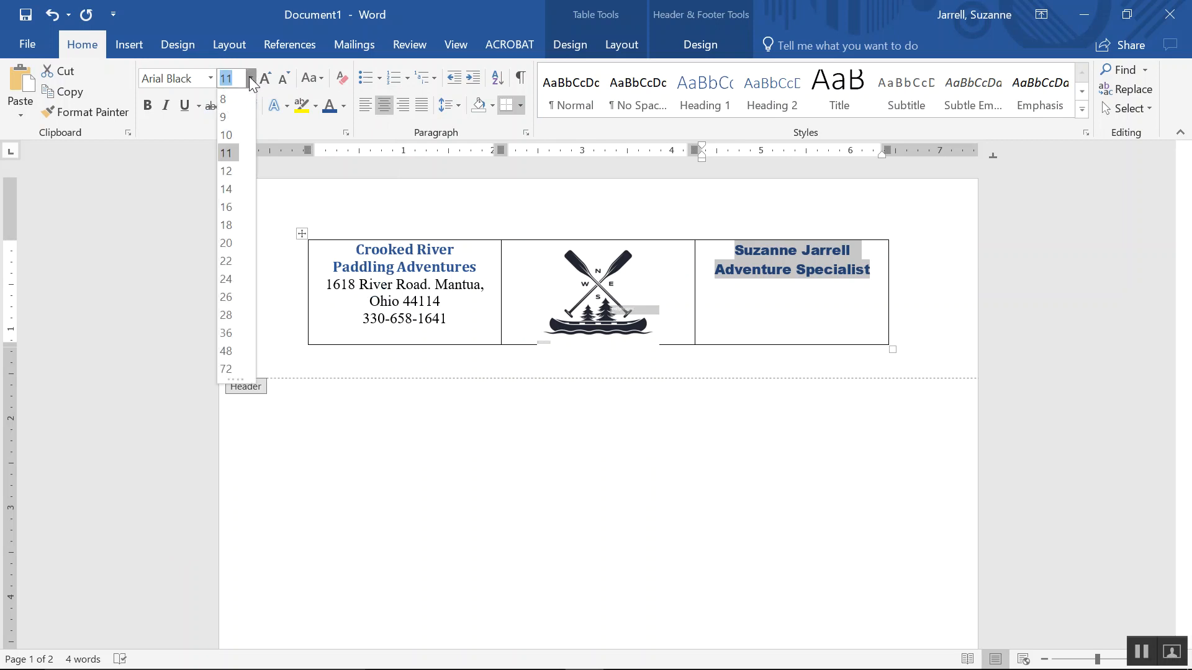
pyautogui.click(227, 172)
pyautogui.click(732, 255)
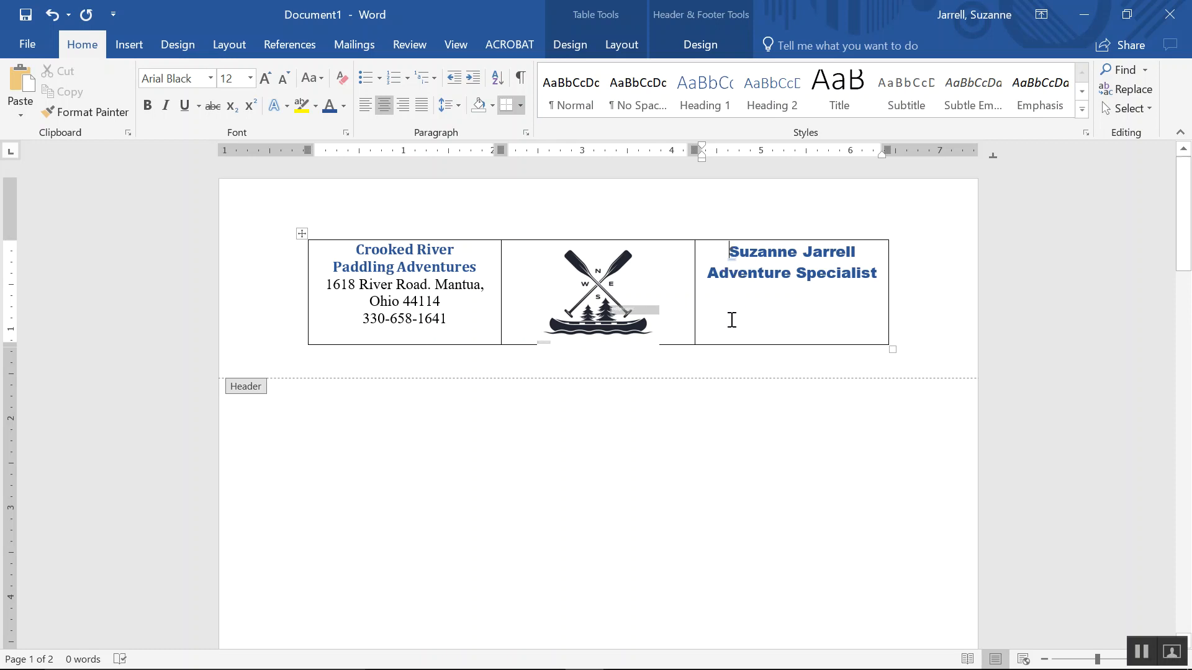
pyautogui.press('Return')
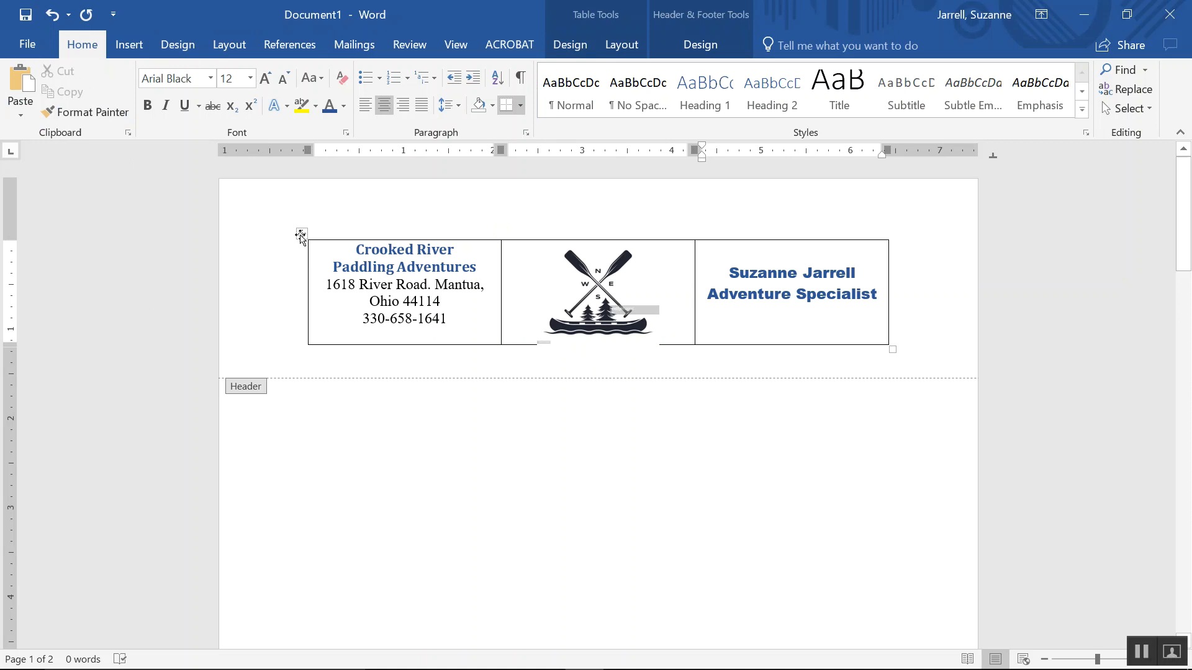
pyautogui.click(301, 234)
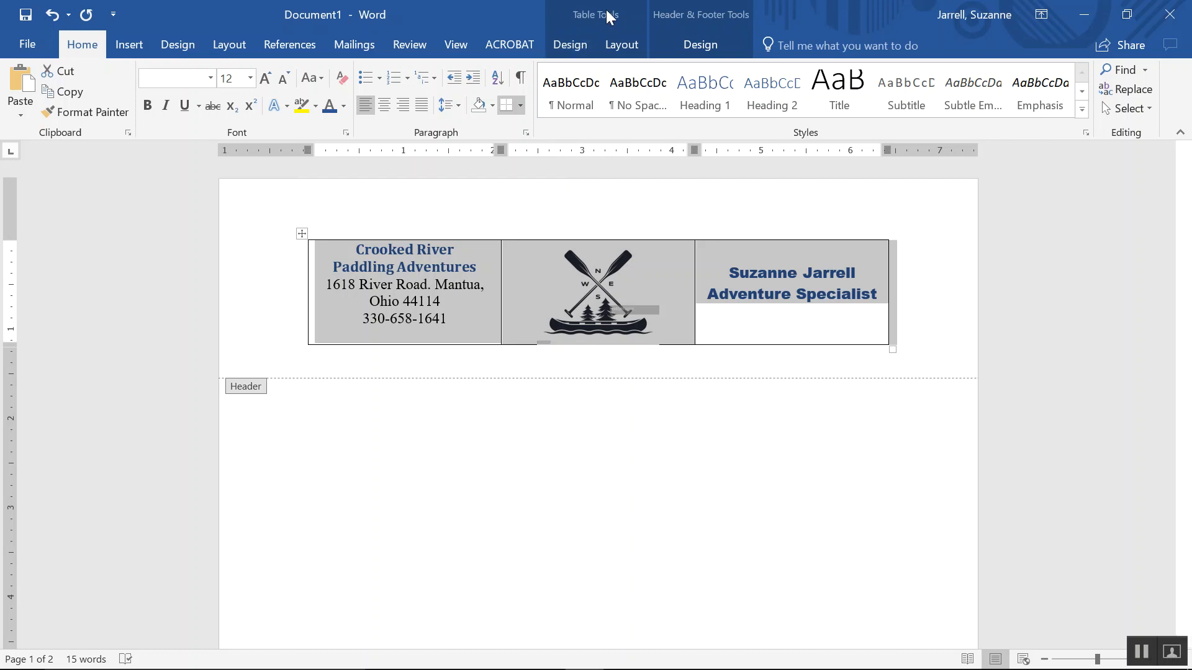
# - Turn on View Gridlines and apply No Border to the whole header table
pyautogui.click(569, 45)
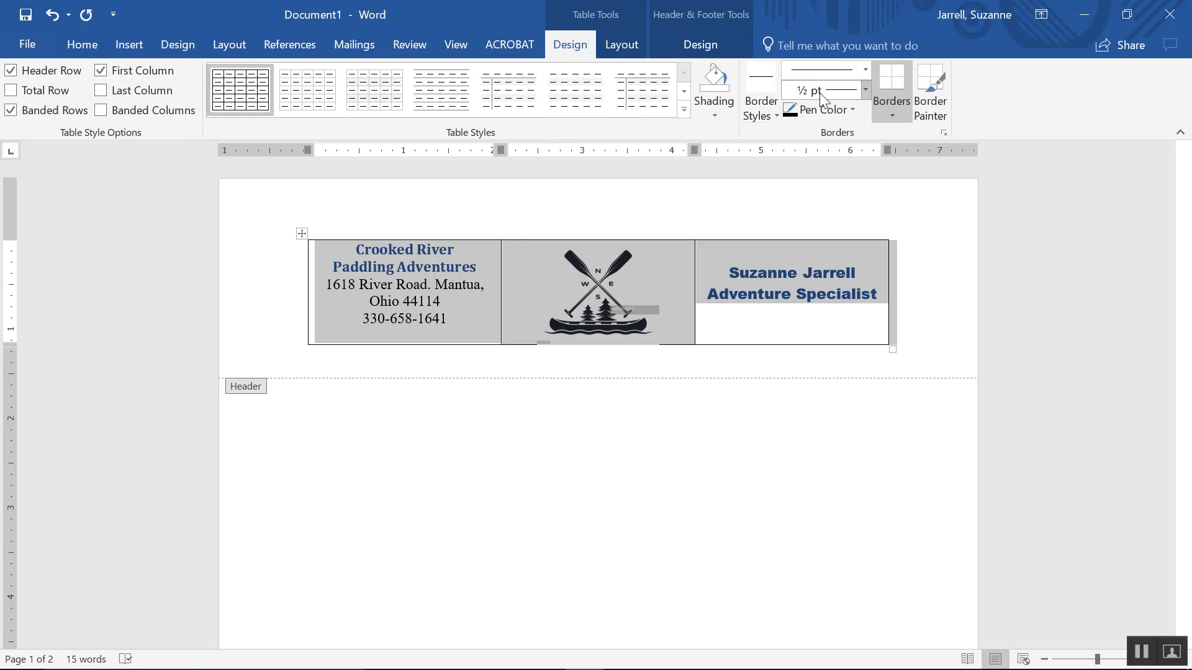
pyautogui.click(621, 46)
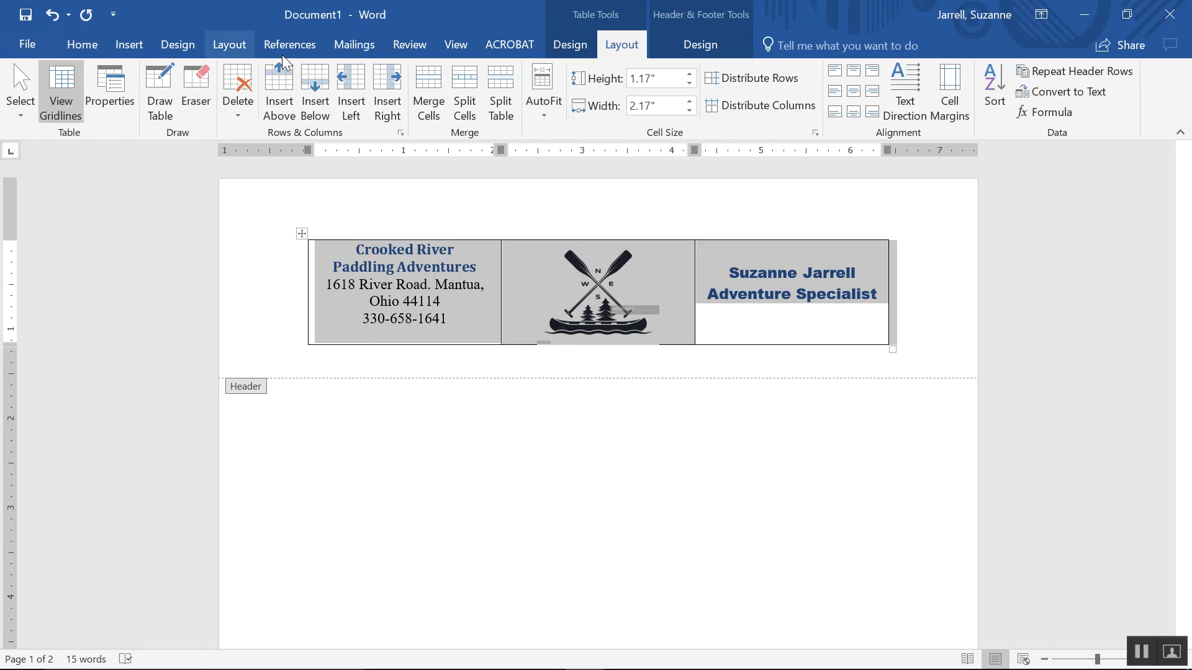
pyautogui.click(569, 45)
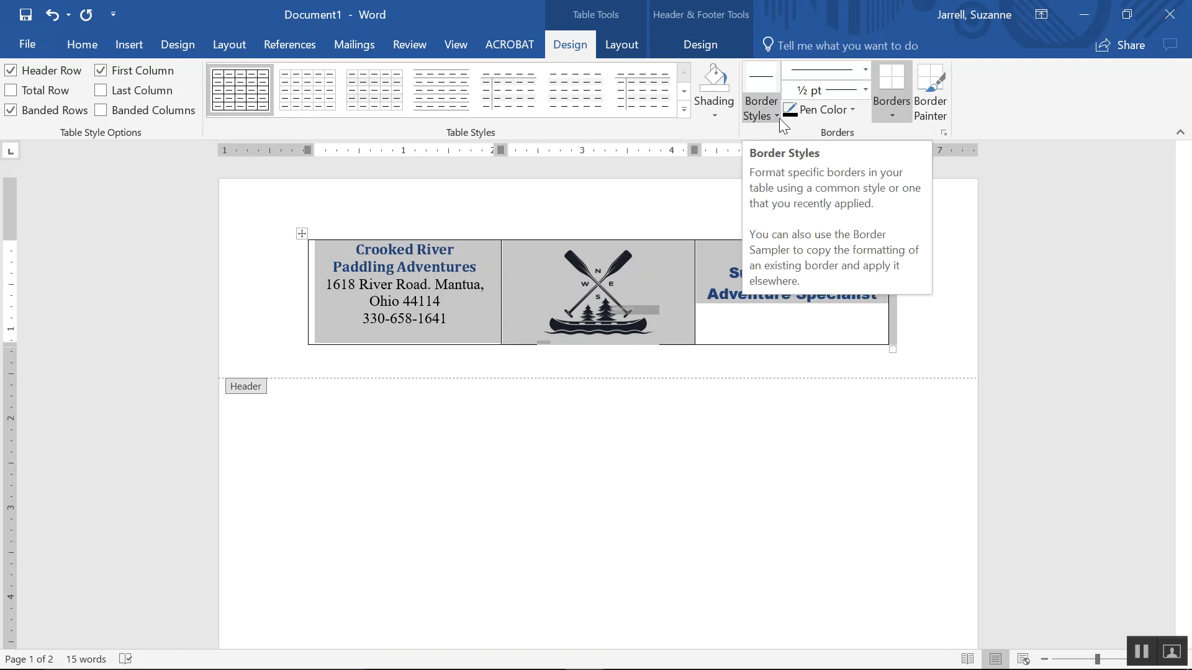
pyautogui.click(900, 117)
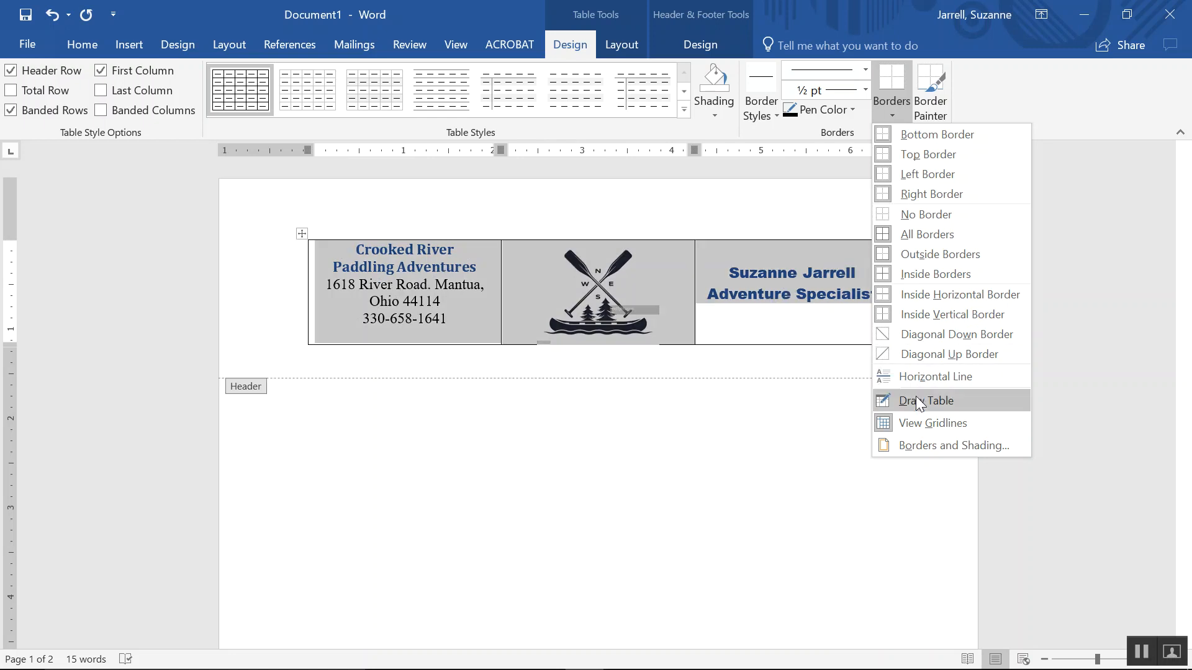
pyautogui.click(928, 425)
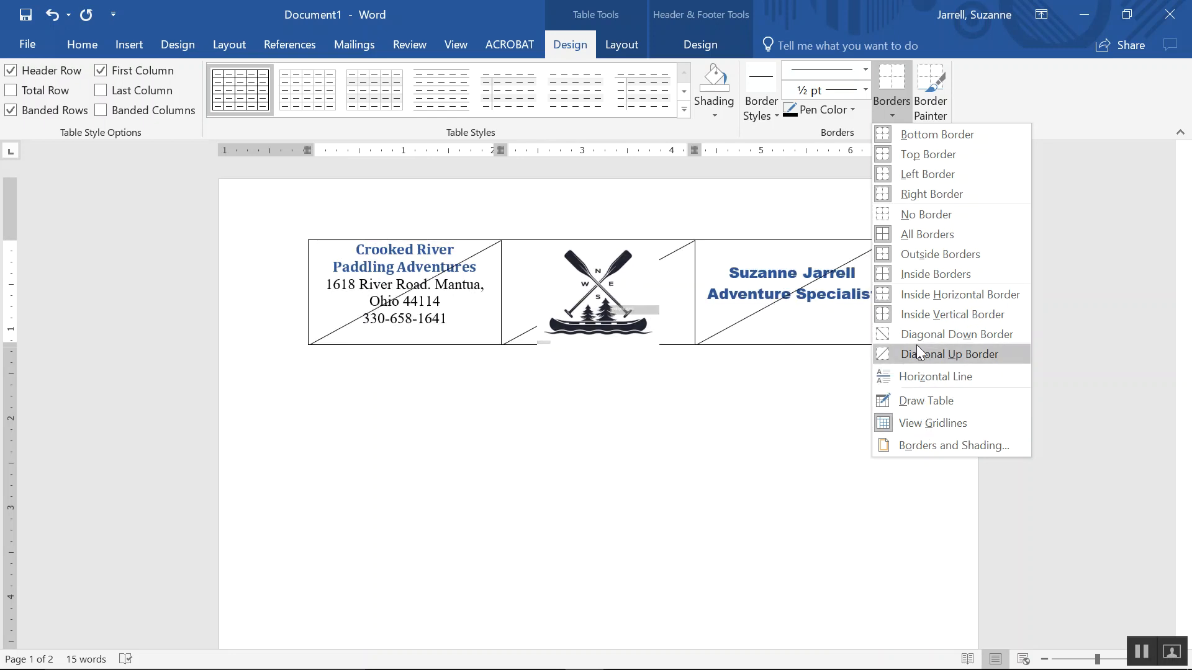
pyautogui.click(907, 215)
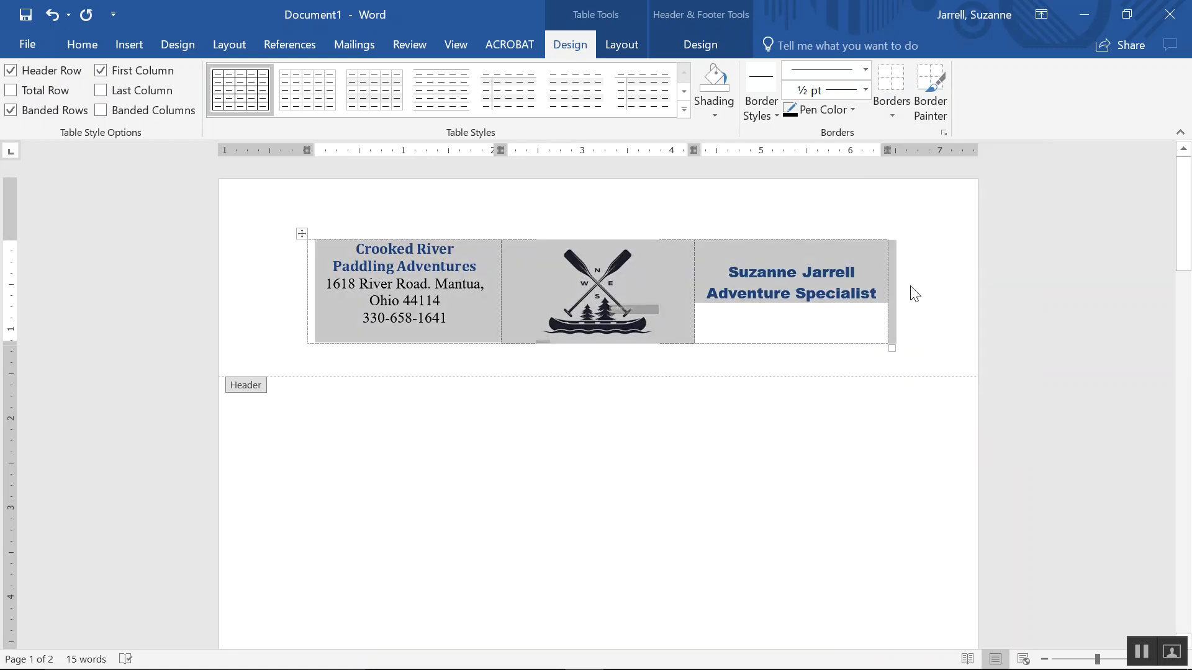
pyautogui.click(925, 258)
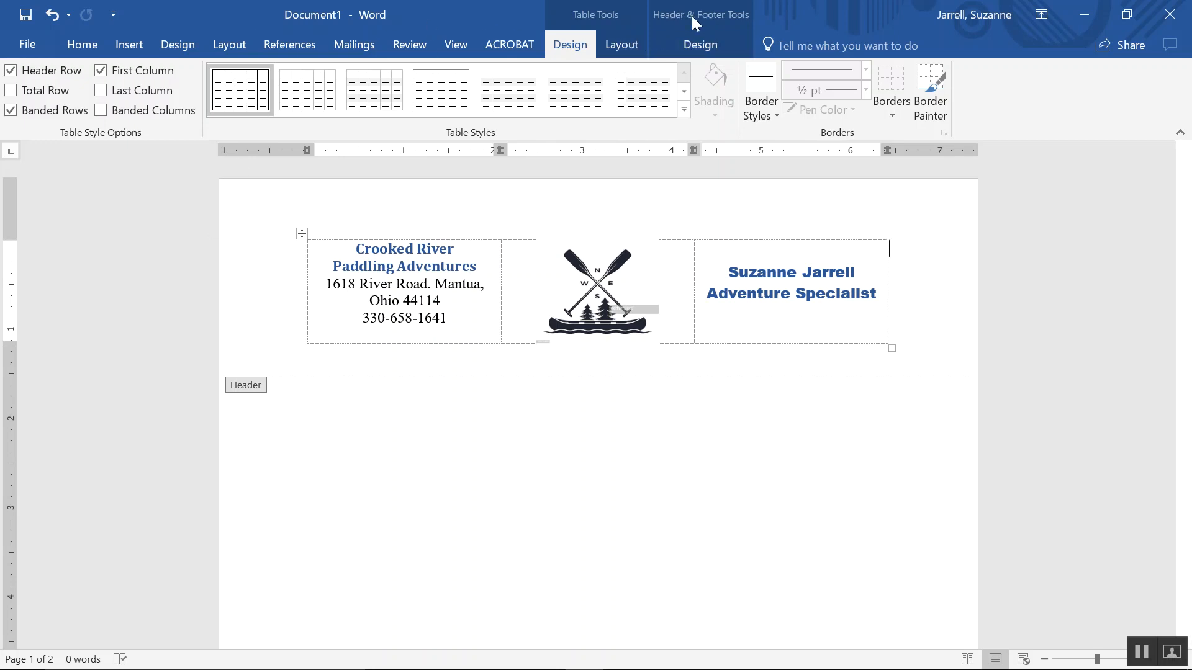
# - Close Header and Footer to return to the main document body
pyautogui.click(707, 38)
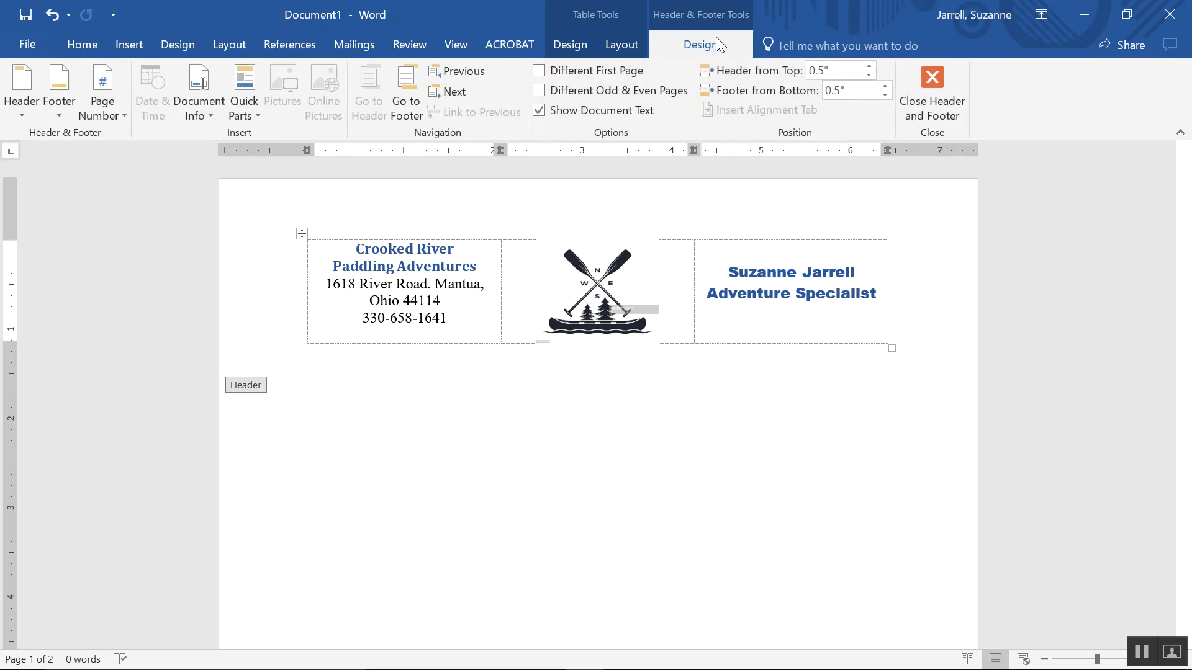
pyautogui.click(931, 84)
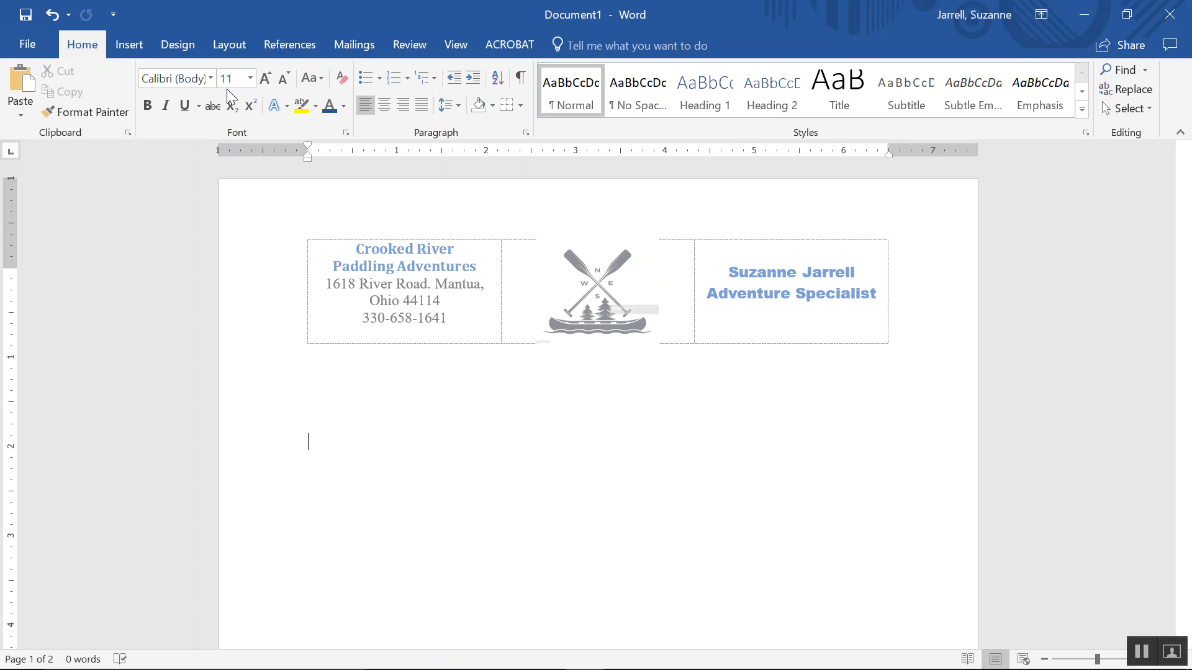
# - Draw a straight horizontal line, about 7.2 inches wide, beneath the letterhead table
pyautogui.click(130, 48)
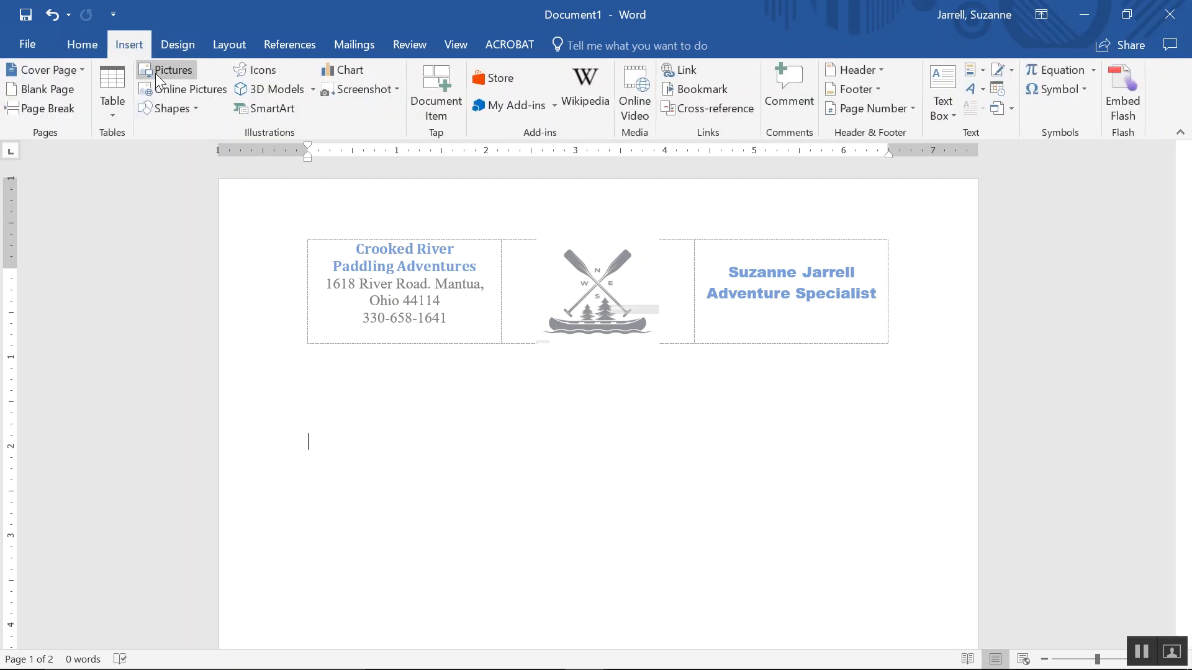
pyautogui.click(177, 110)
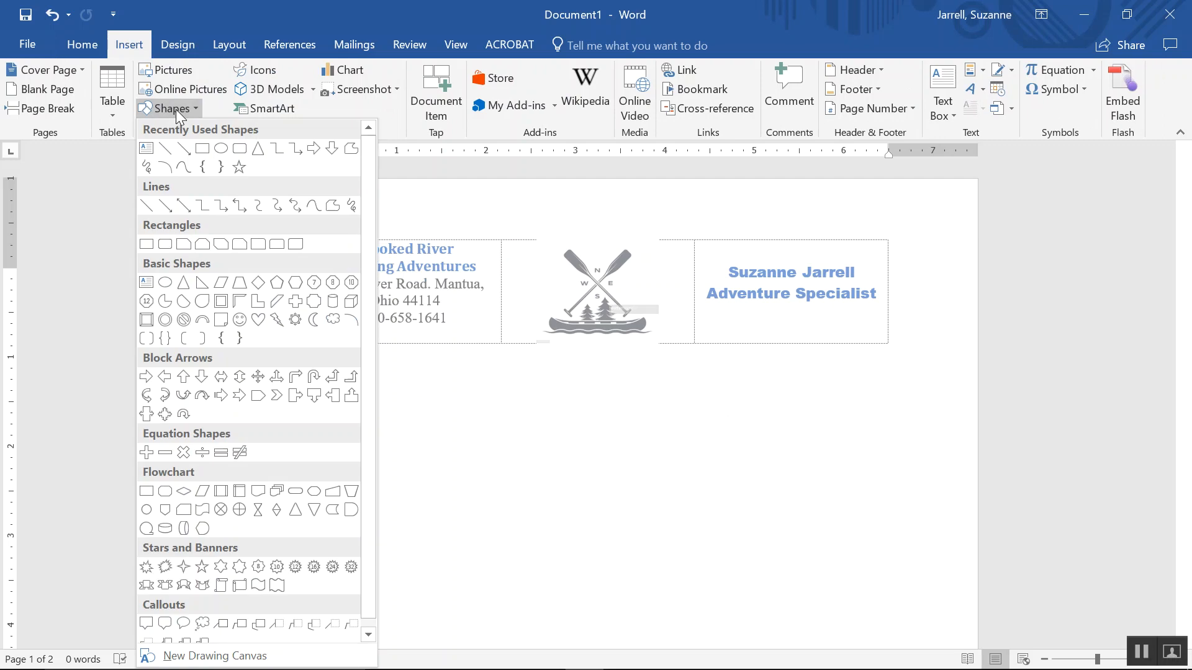
pyautogui.scroll(-1, 258, 283)
pyautogui.scroll(1, 247, 285)
pyautogui.click(148, 207)
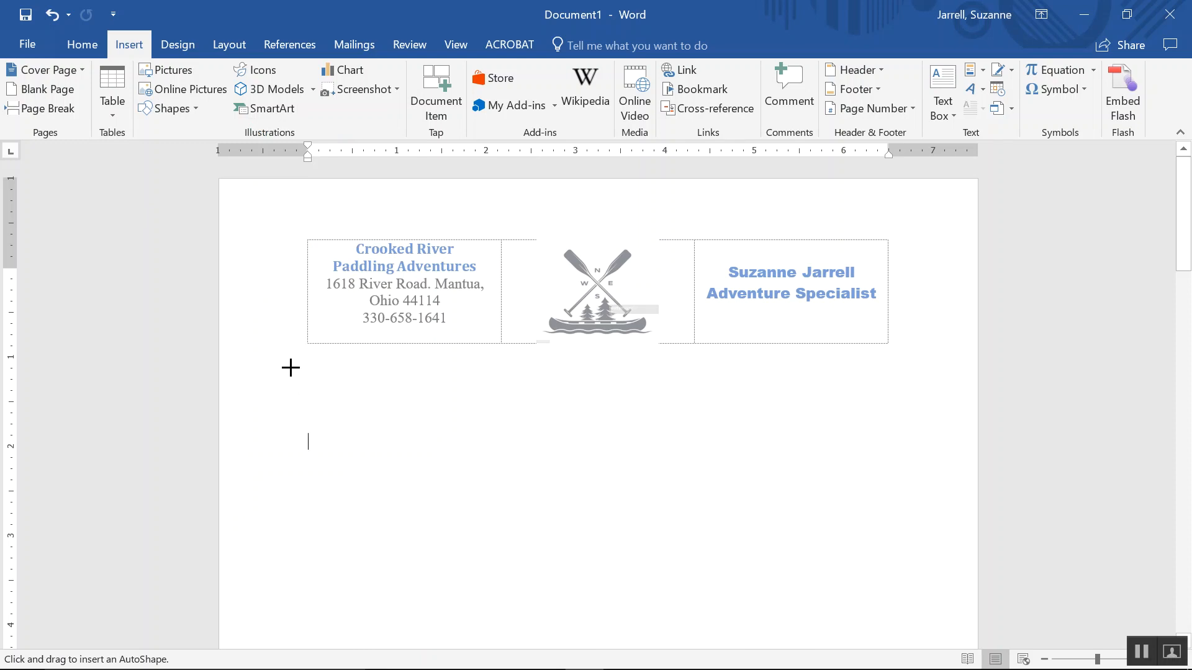
pyautogui.moveTo(290, 368)
pyautogui.mouseDown()
pyautogui.moveTo(681, 377)
pyautogui.moveTo(933, 354)
pyautogui.mouseUp()
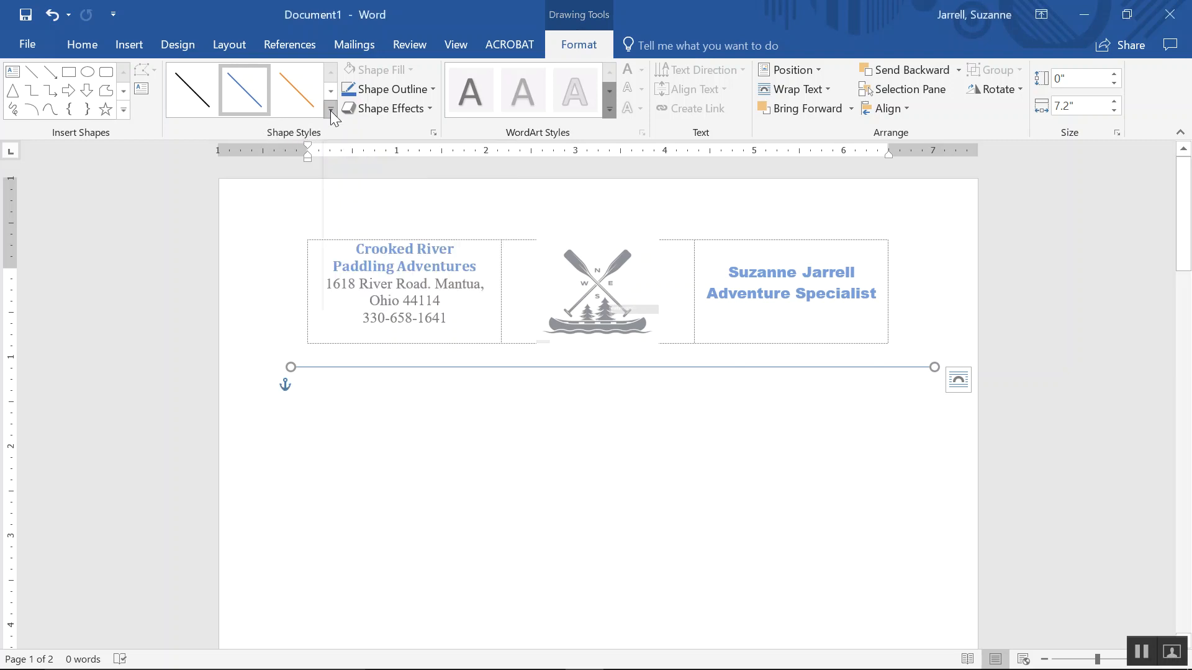
# - Give the line the Intense Line - Accent 1 style; a trial 3-D rotation is undone
pyautogui.click(330, 111)
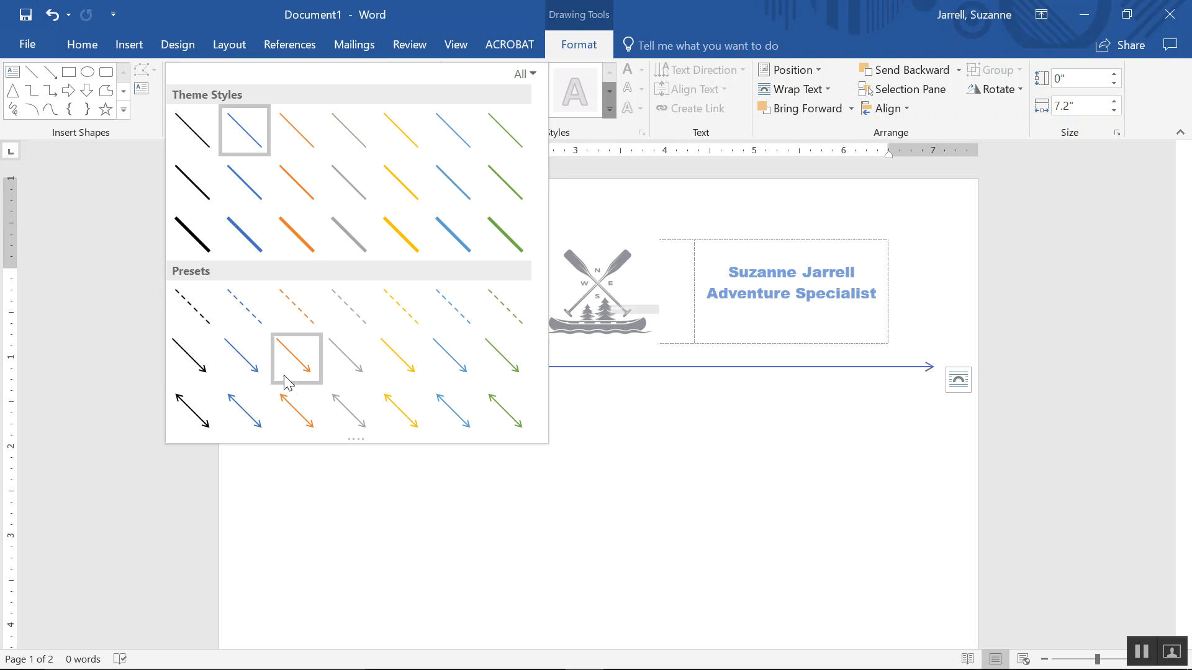
pyautogui.click(247, 242)
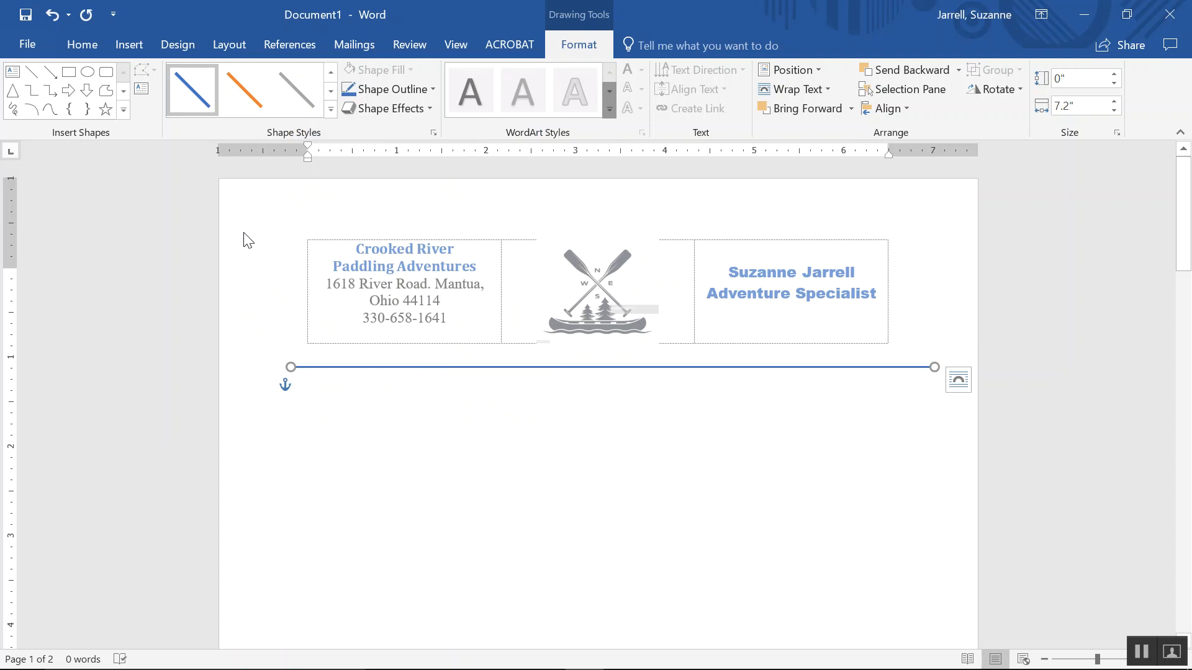
pyautogui.click(400, 108)
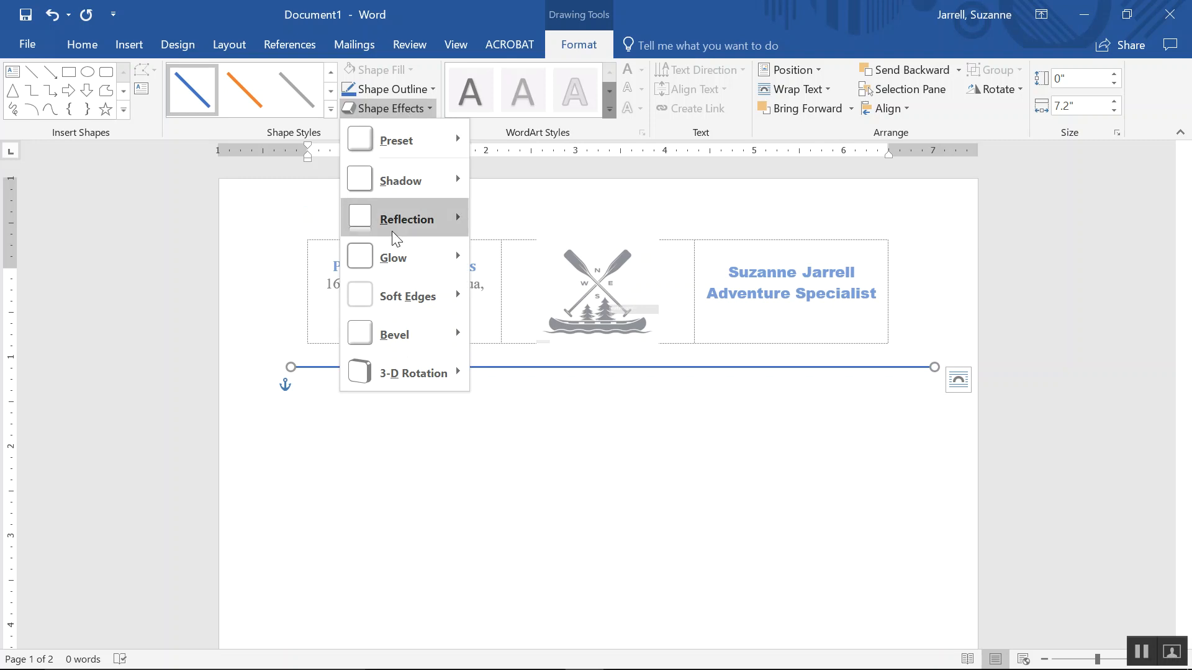
pyautogui.moveTo(384, 334)
pyautogui.moveTo(387, 375)
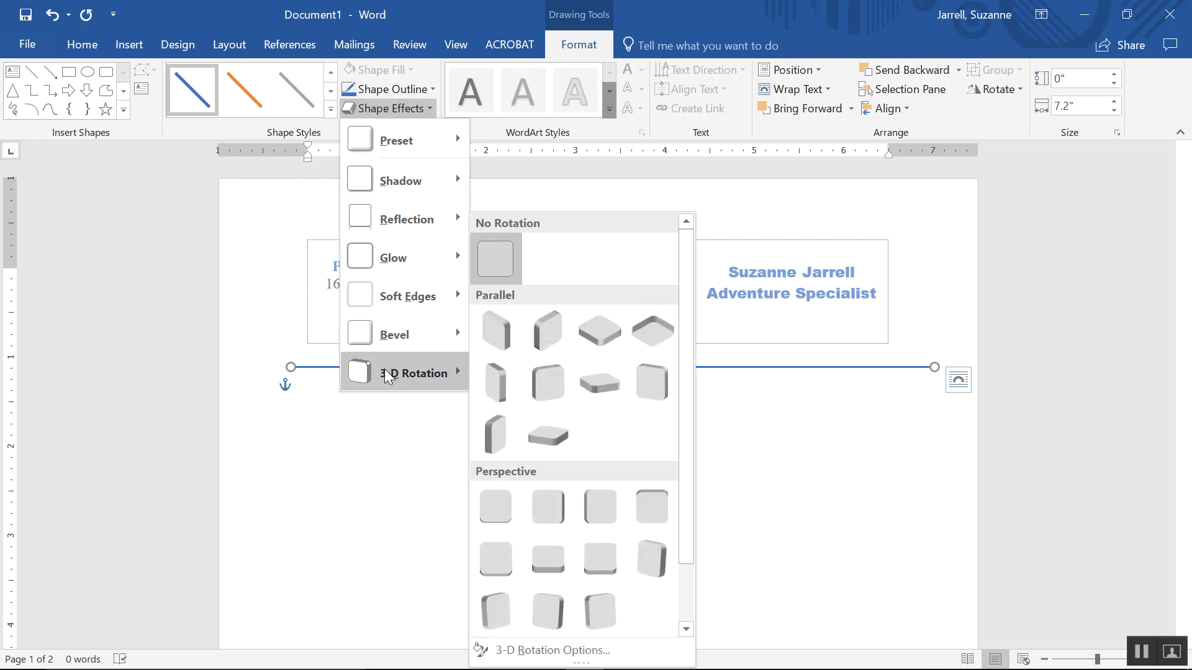
pyautogui.click(493, 325)
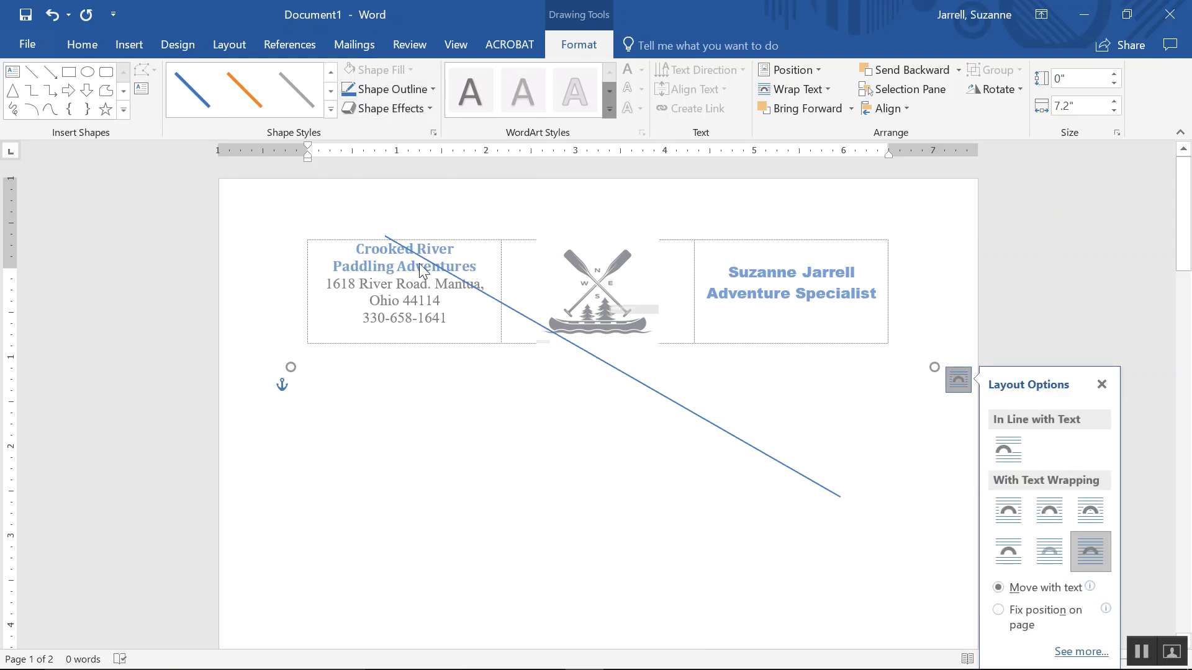
pyautogui.click(54, 17)
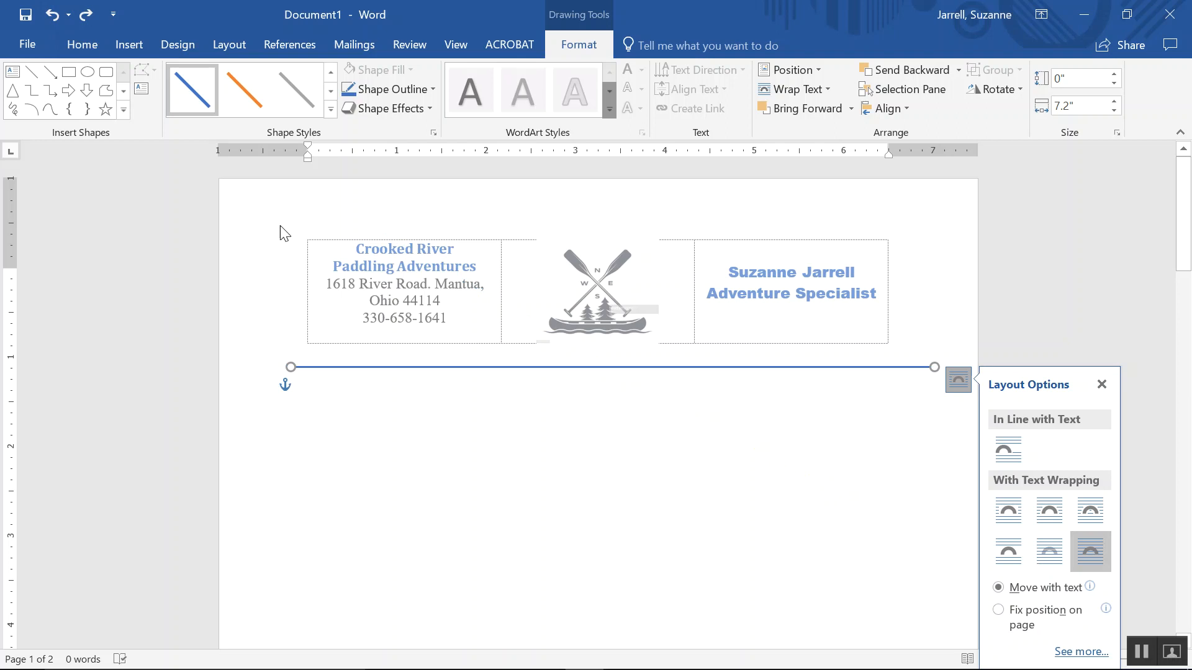
# - Set the line's outline weight to 6 pt, making it a thick blue bar
pyautogui.click(371, 109)
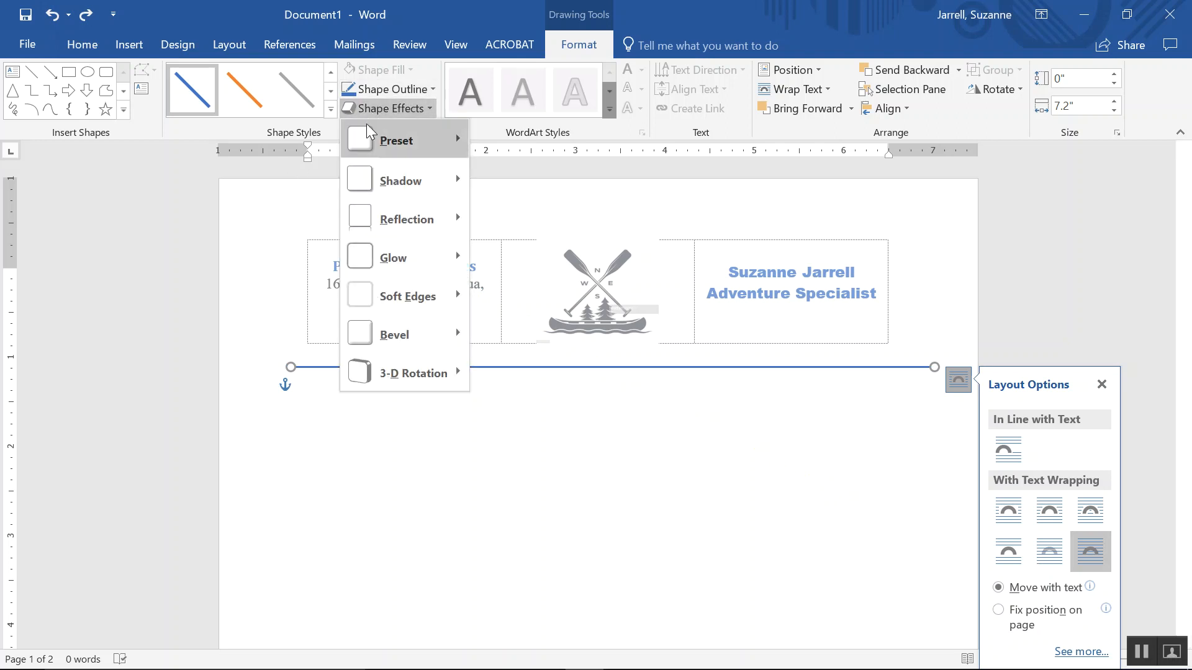
pyautogui.click(375, 89)
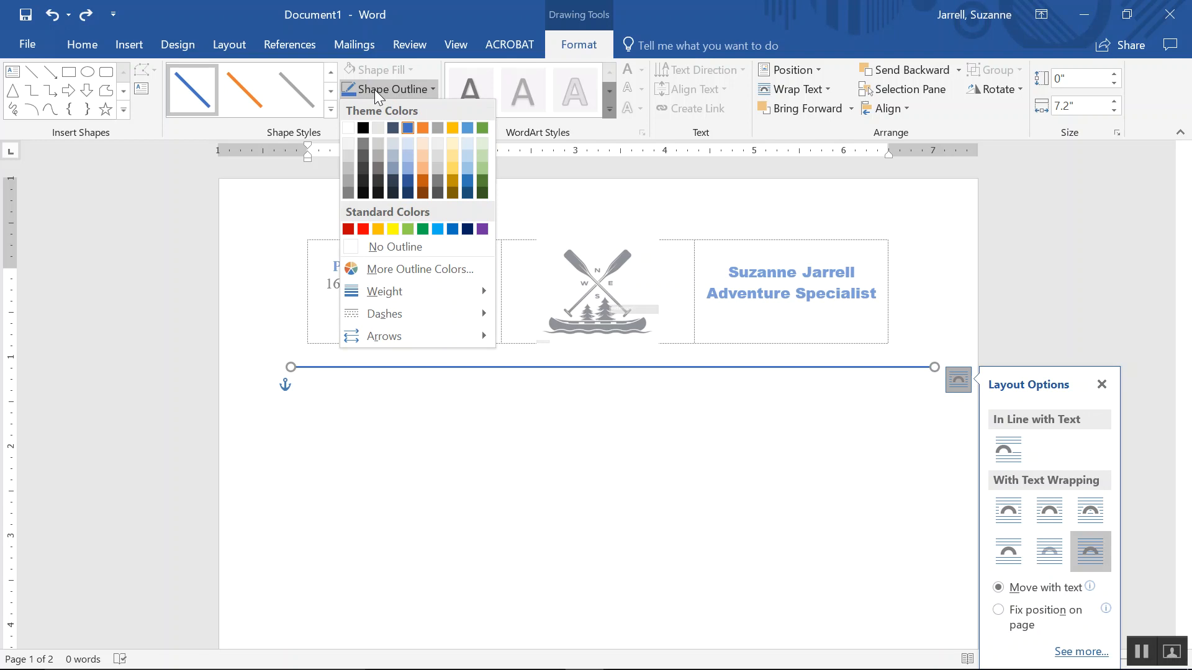
pyautogui.moveTo(393, 292)
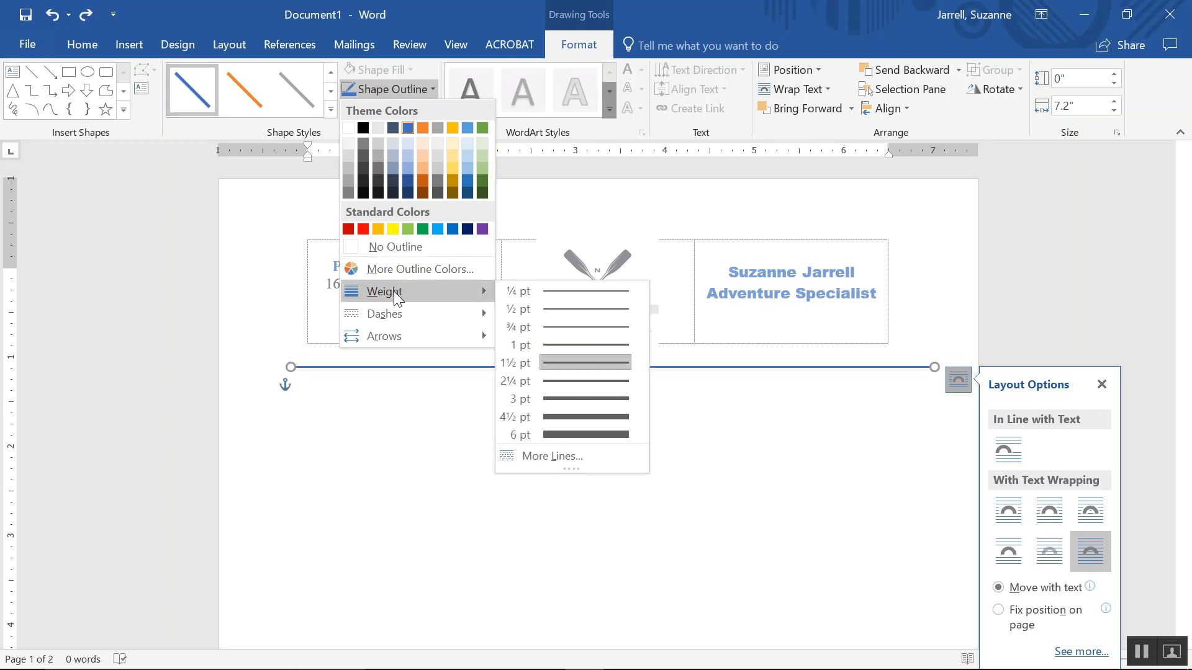
pyautogui.click(380, 93)
pyautogui.click(381, 93)
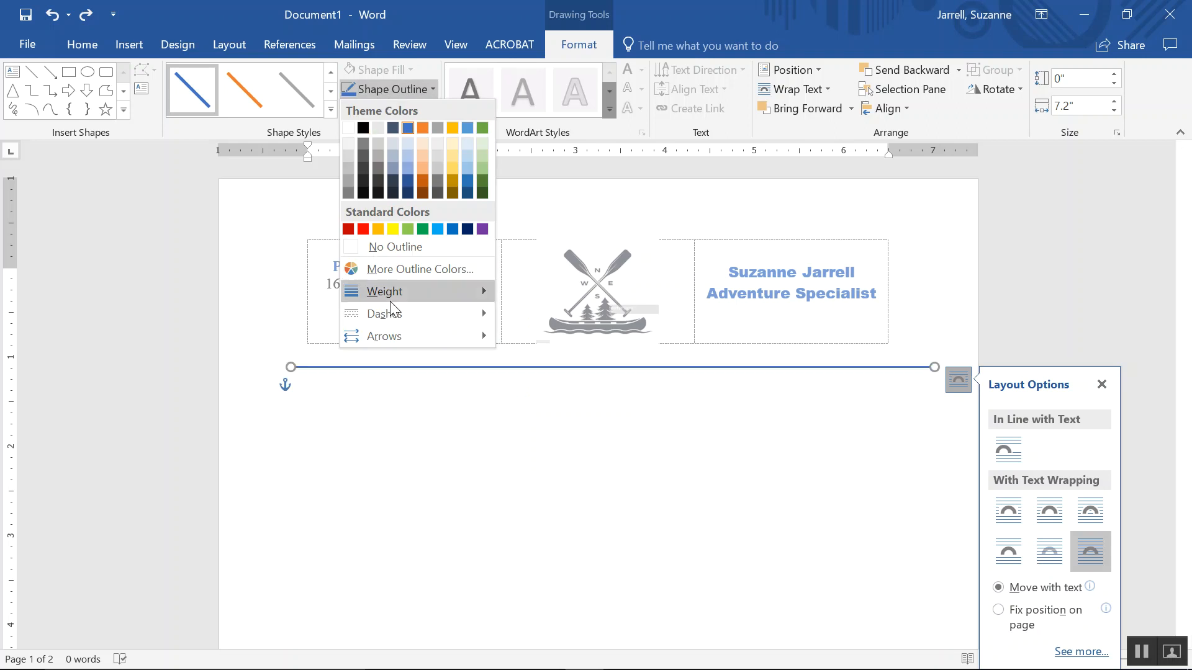
pyautogui.moveTo(393, 294)
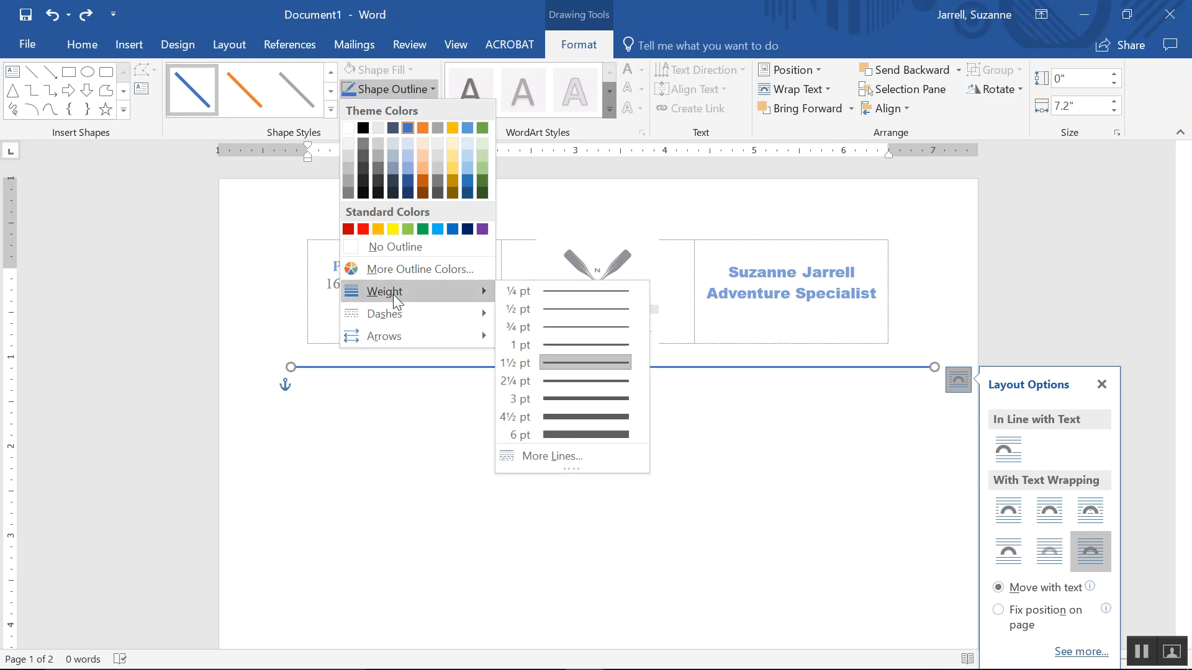
pyautogui.click(575, 435)
pyautogui.click(612, 469)
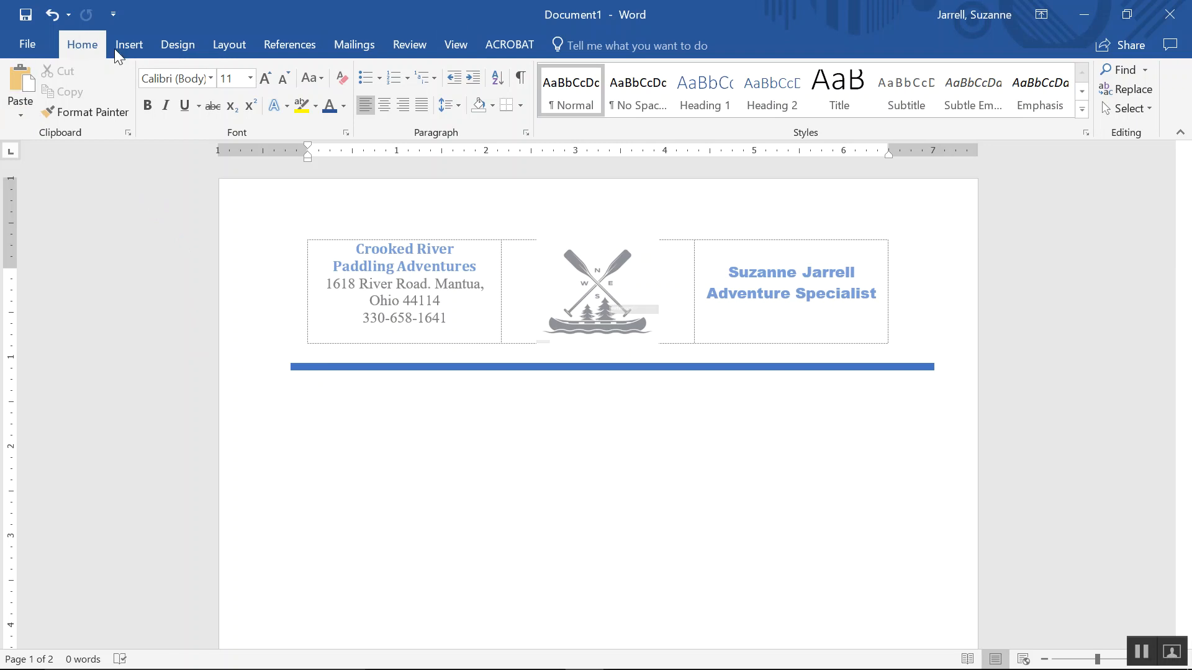
# - Switch the finished letterhead document to Read Mode from the View options
pyautogui.click(461, 50)
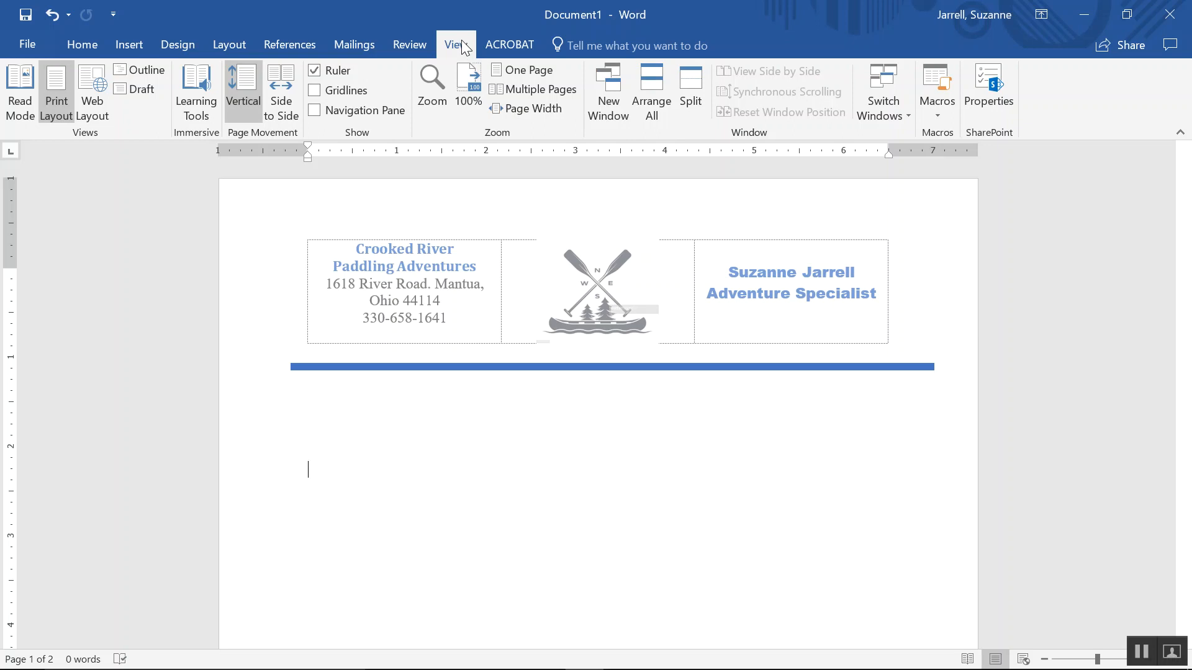
pyautogui.click(28, 94)
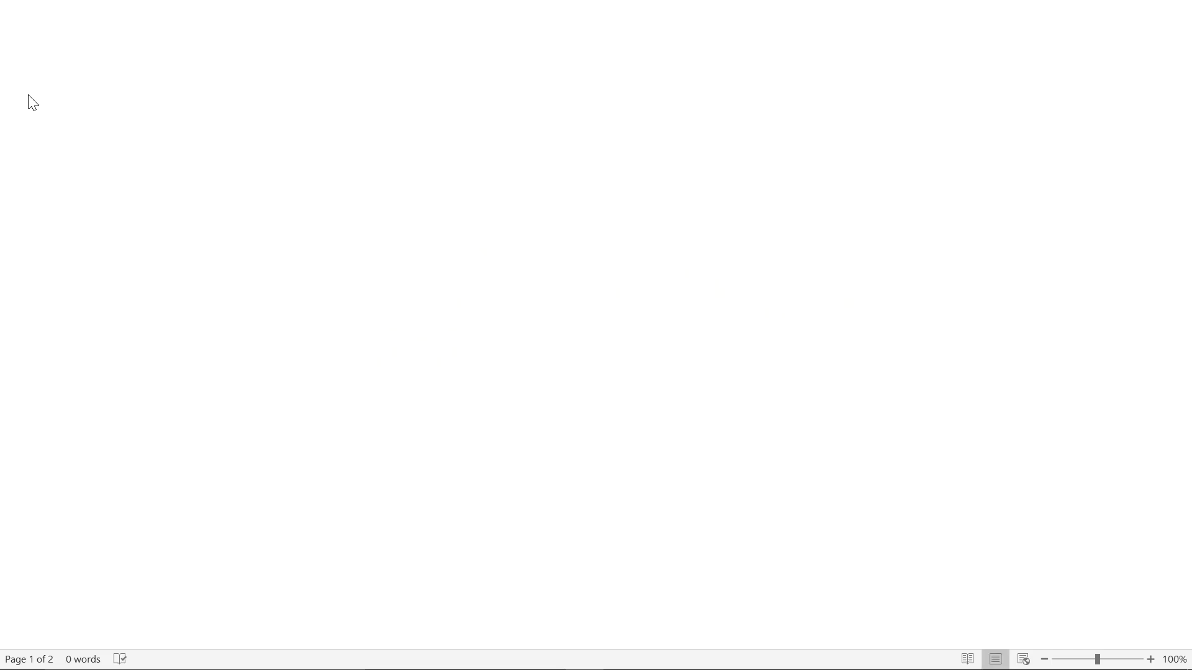